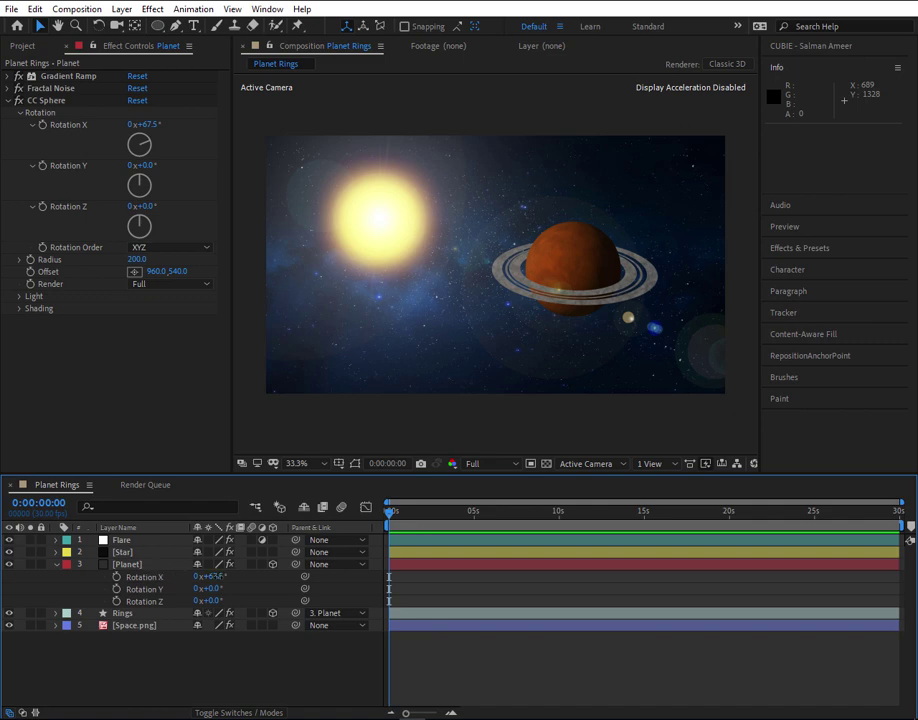
- Try out different X and Y rotations on the ringed Planet layer in the Planet Rings composition
mouse_move(217, 580)
left_mouse_down()
mouse_move(267, 578)
mouse_move(204, 577)
mouse_move(228, 577)
left_mouse_up()
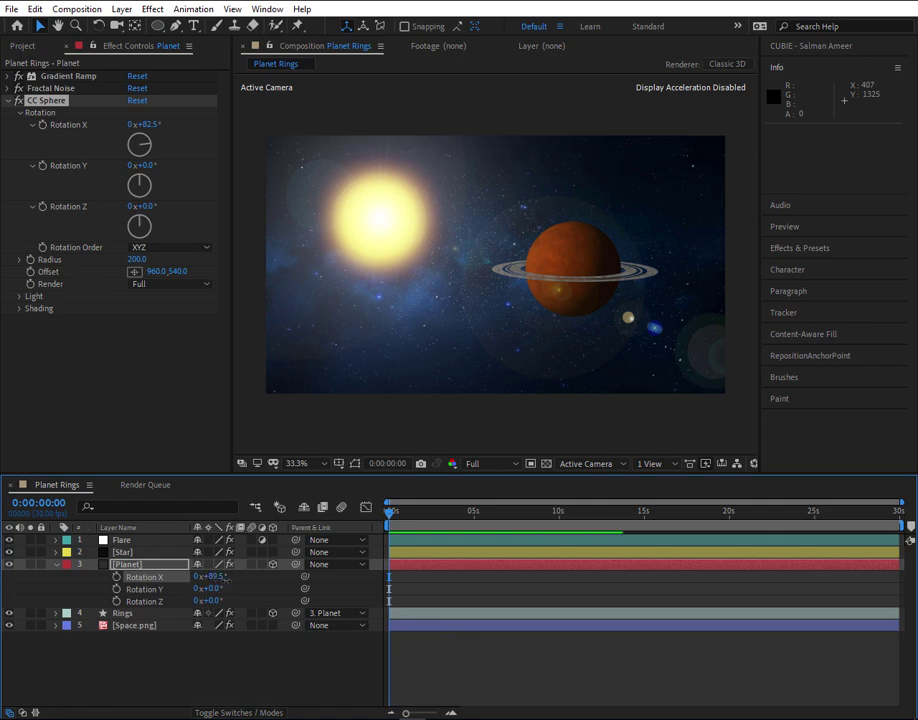
left_click_drag(218, 587, 272, 581)
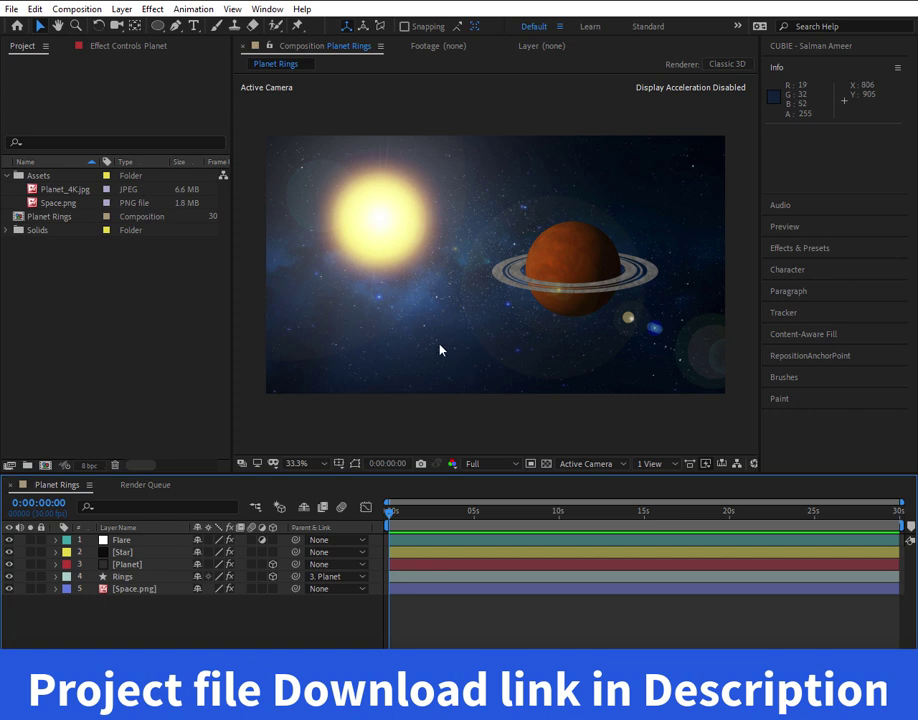
- Examine the Planet_4K.jpg and Space.png source images, and return to the Planet Rings composition
left_click(64, 192)
left_click(66, 202)
left_click(67, 193)
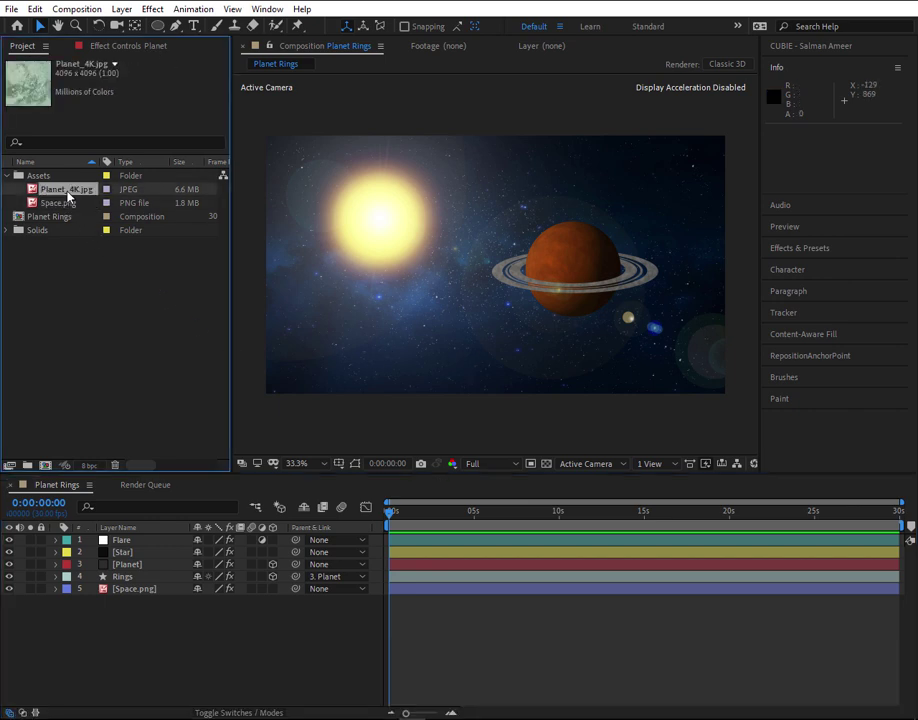
double_click(72, 194)
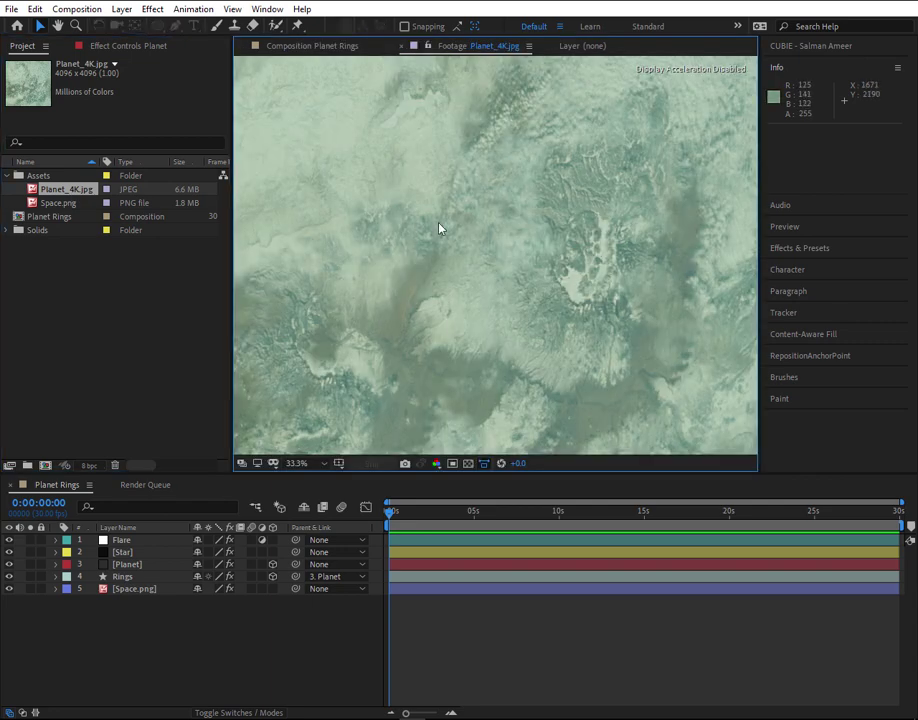
scroll(477, 217, "down", 2)
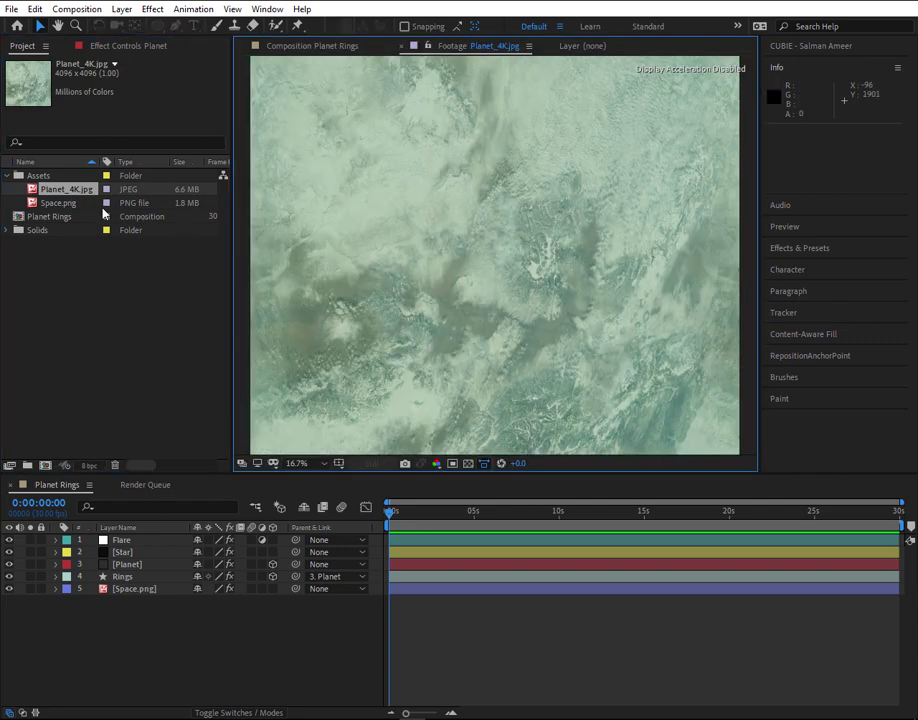
double_click(72, 205)
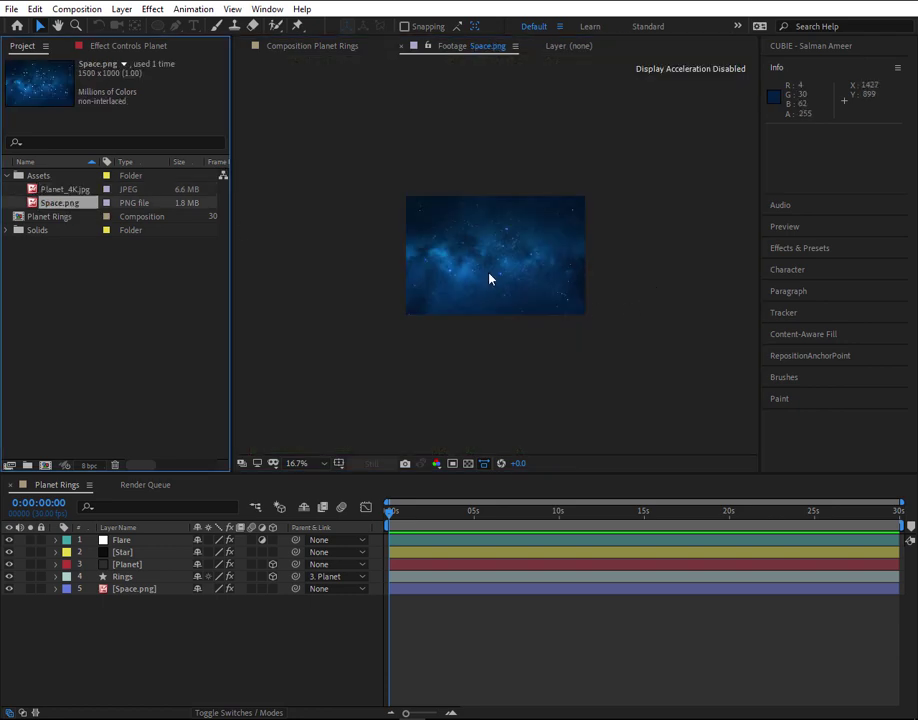
scroll(499, 320, "up", 2)
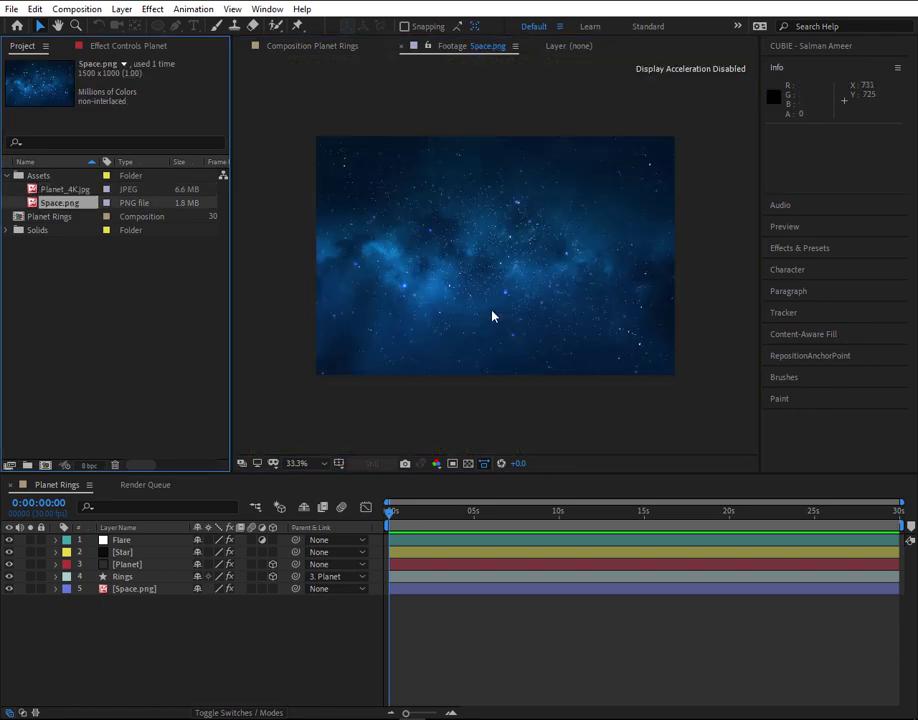
left_click(349, 48)
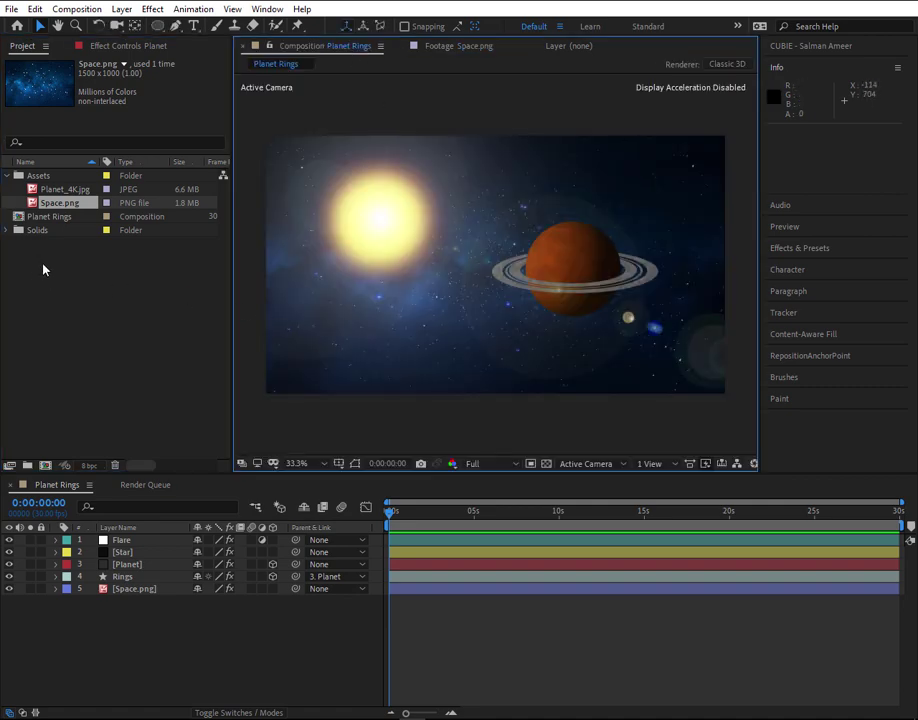
- Create a new 1920 x 1080 px, 30 fps composition named Space Scene
left_click(55, 289)
left_click(77, 9)
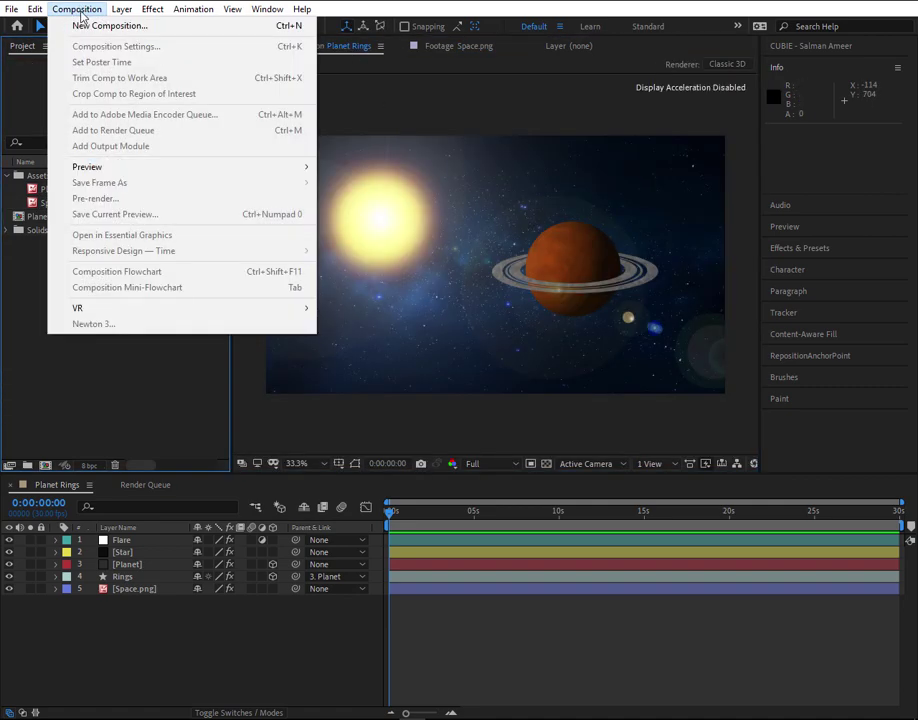
left_click(86, 25)
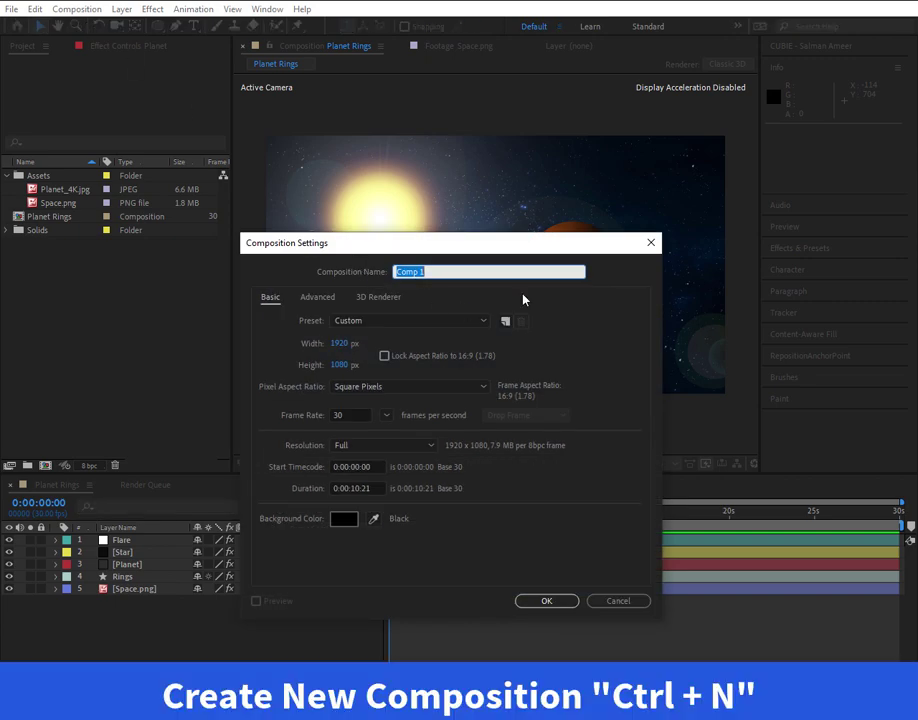
type("Space Scene")
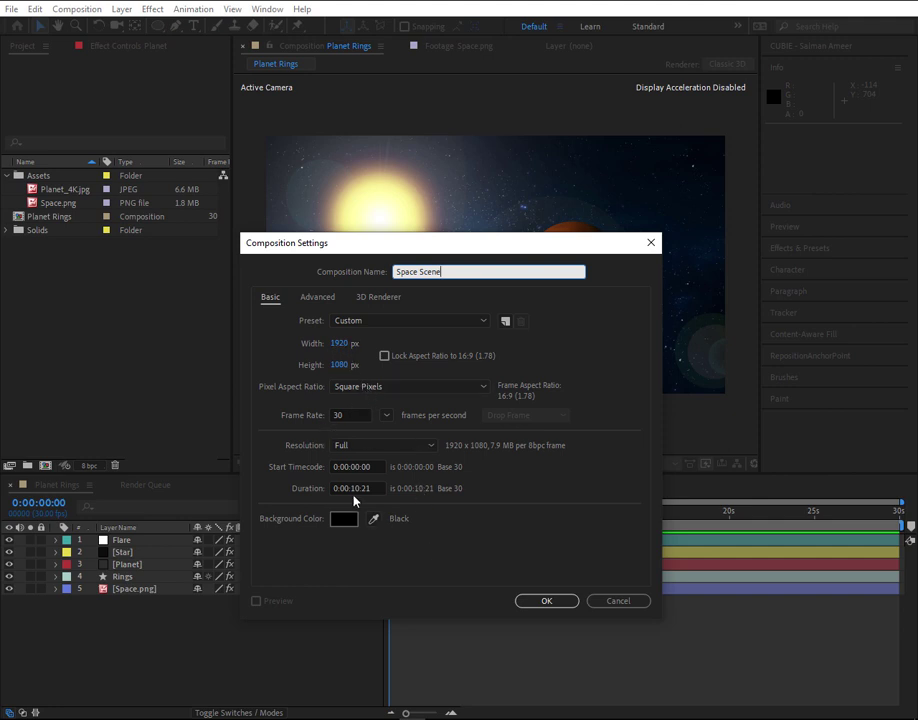
left_click(546, 601)
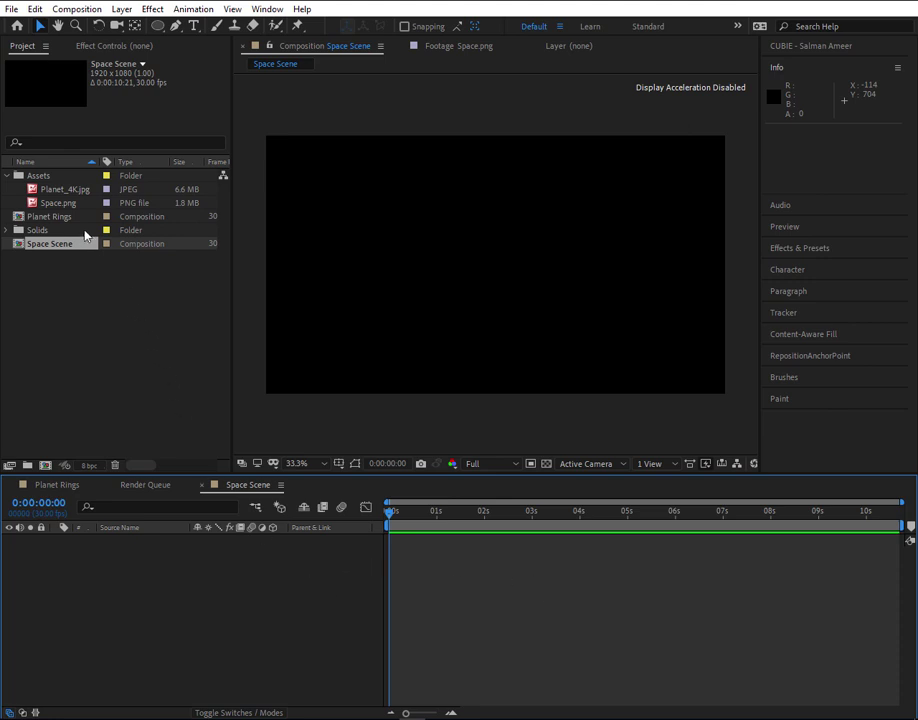
- Add Space.png to the Space Scene composition as the background layer and fit it to the composition
left_click(60, 204)
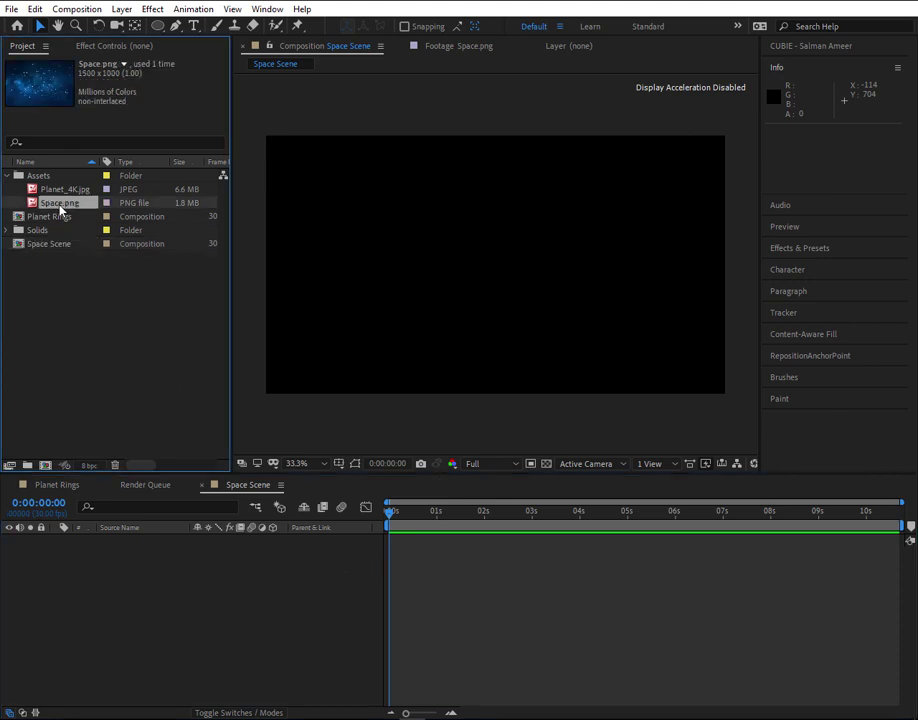
left_click_drag(208, 657, 207, 613)
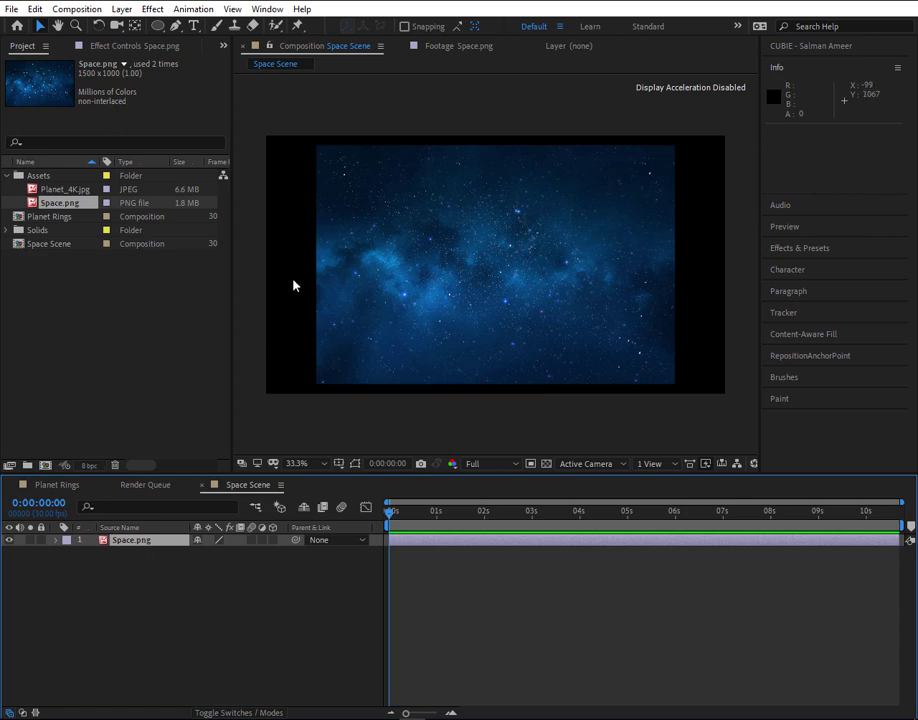
left_click(487, 297)
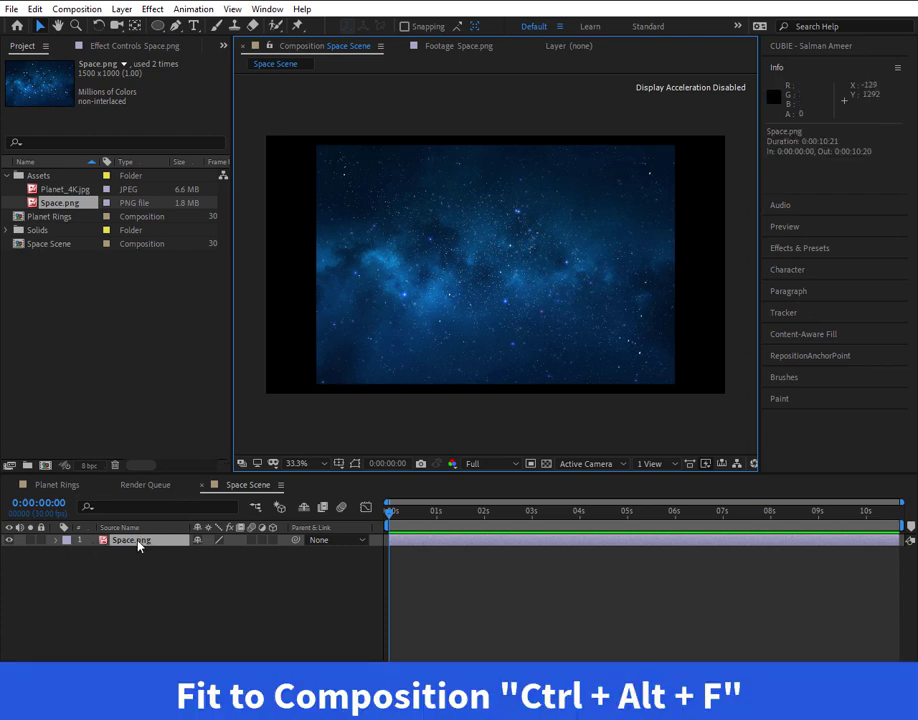
right_click(138, 545)
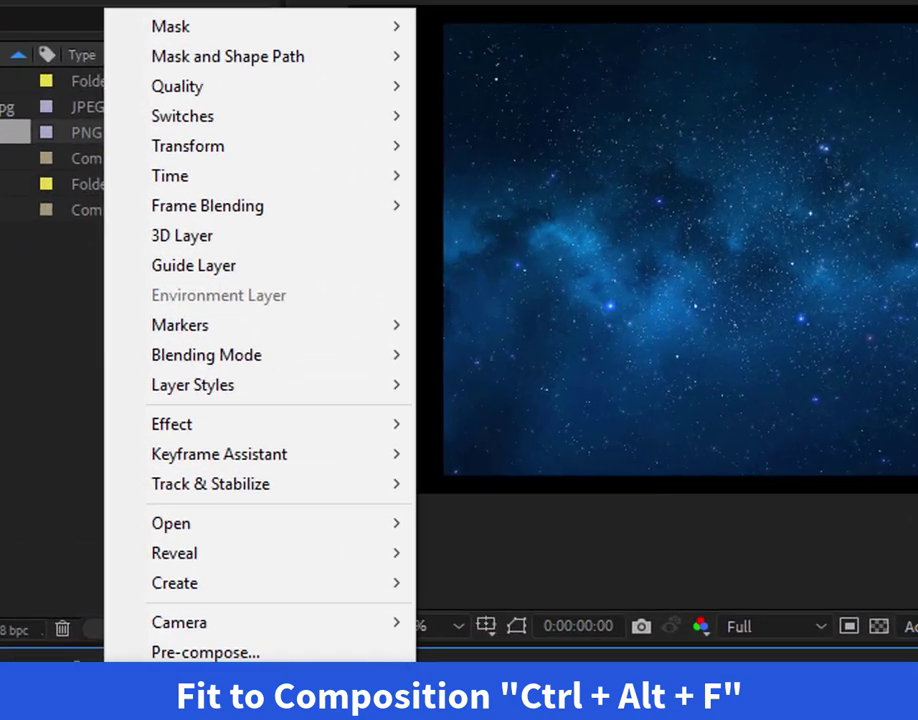
mouse_move(355, 153)
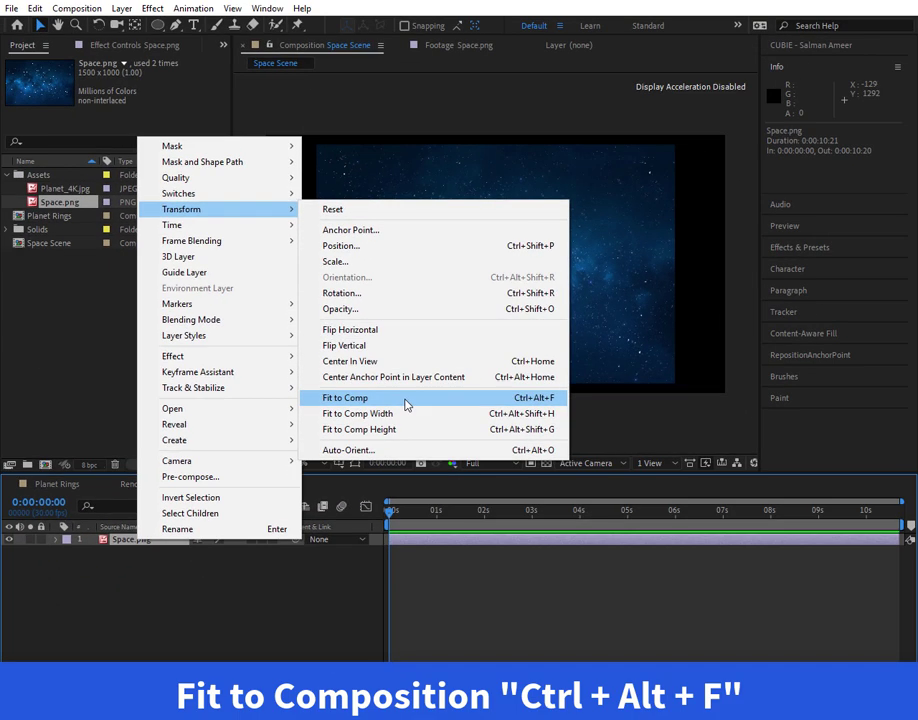
left_click(505, 498)
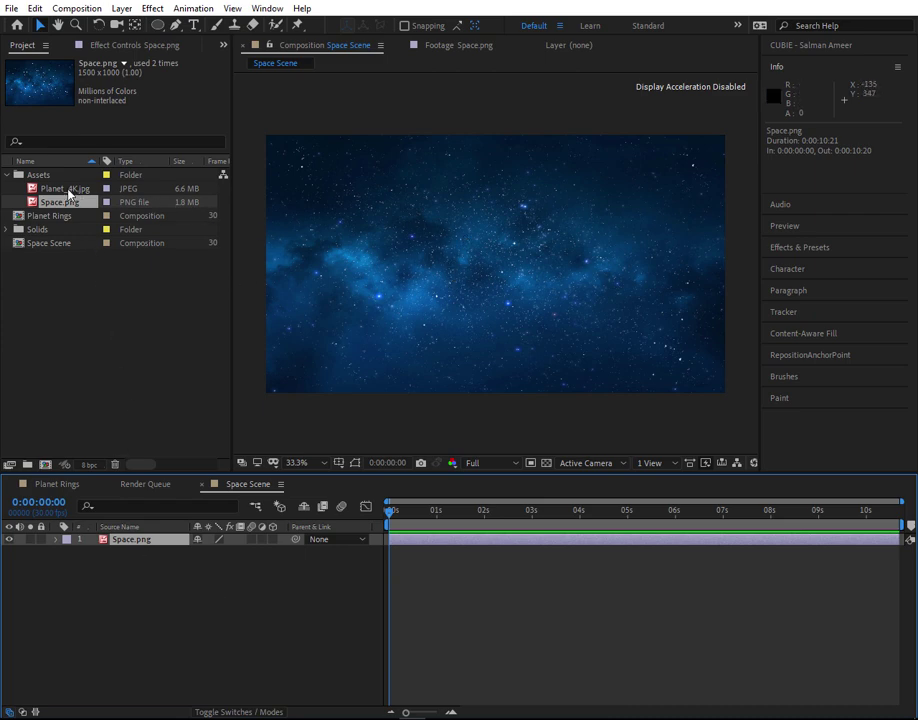
- Add Planet_4K.jpg as a layer above the space background and apply the CC Sphere effect to it
left_click_drag(69, 193, 576, 298)
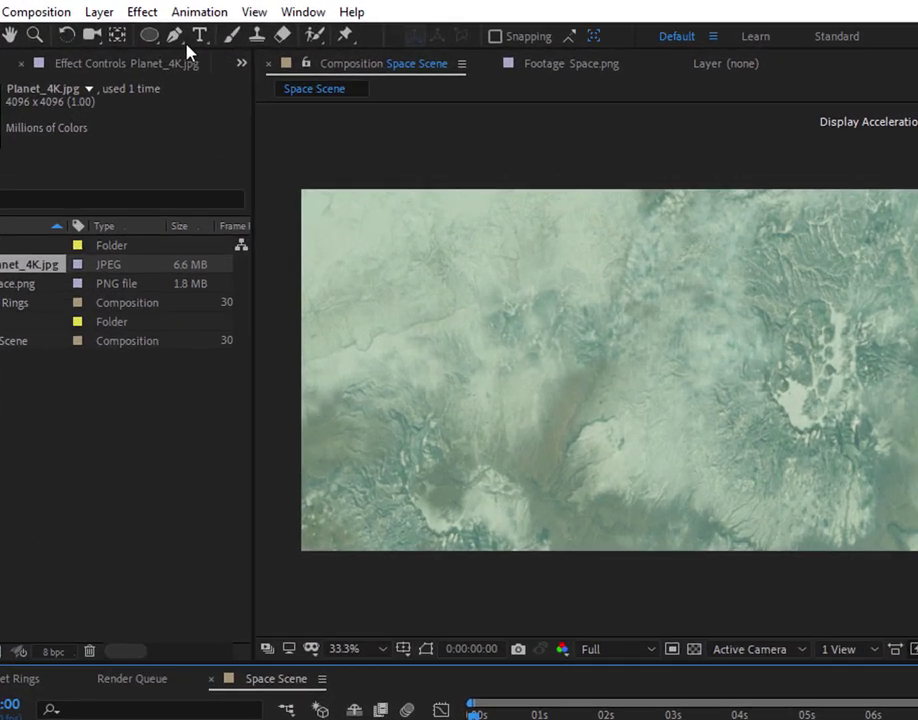
left_click(142, 12)
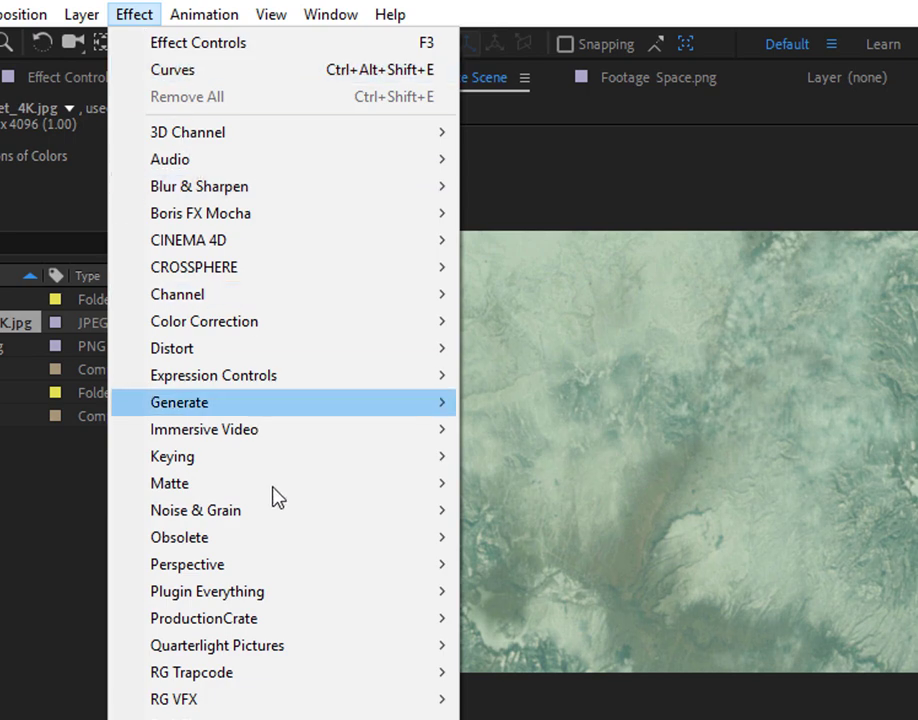
mouse_move(318, 568)
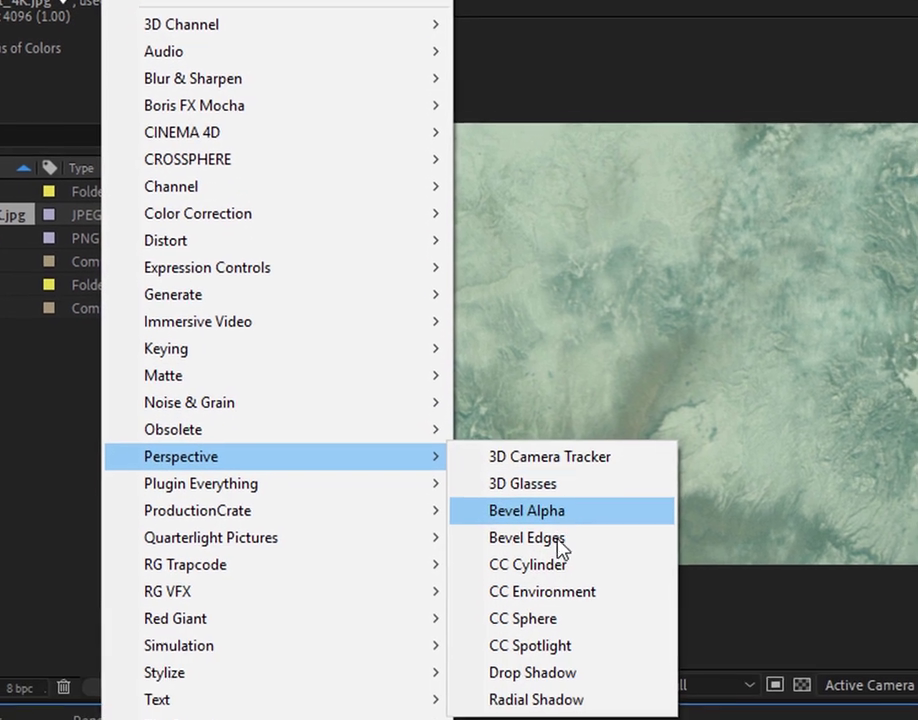
left_click(553, 620)
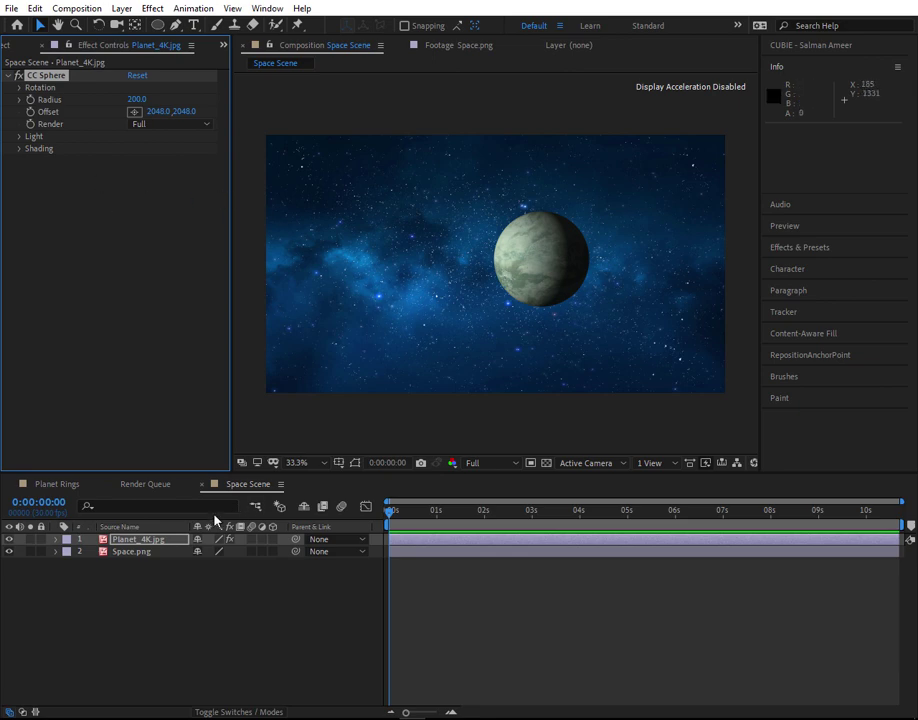
- Turn the textured planet with the CC Sphere rotation, setting X to -14° and Y to 6°
left_click(168, 539)
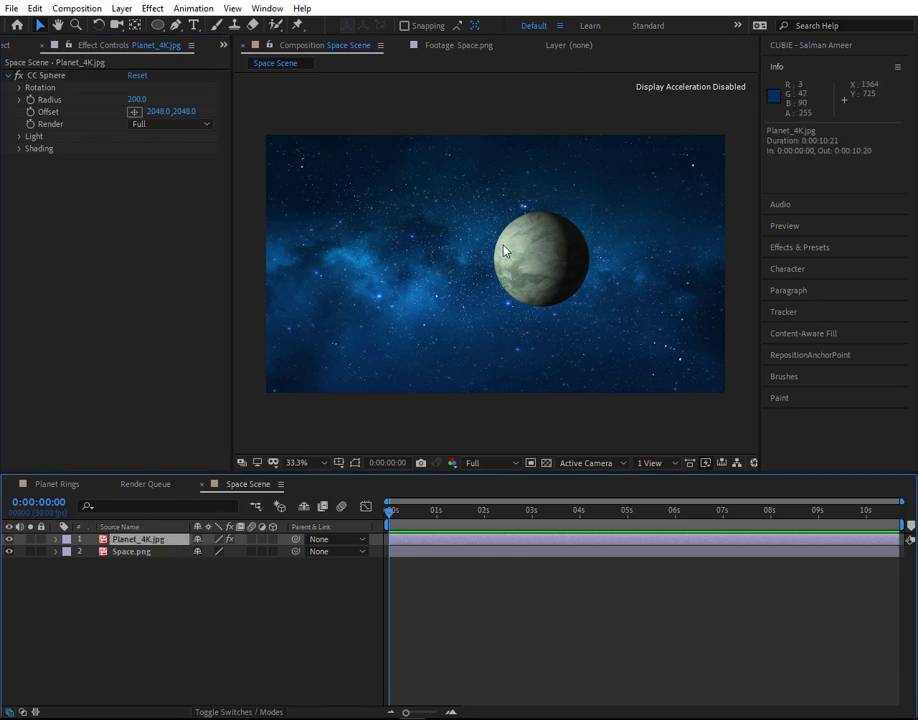
left_click(20, 88)
left_click_drag(148, 143, 210, 150)
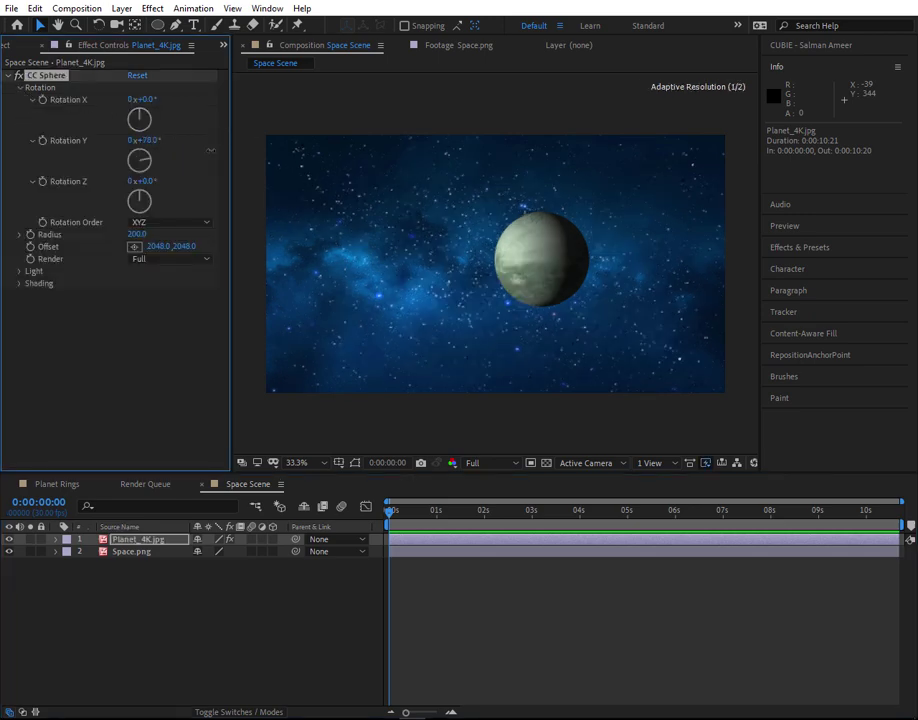
mouse_move(145, 169)
left_mouse_down()
mouse_move(143, 106)
mouse_move(189, 105)
mouse_move(110, 109)
mouse_move(154, 179)
mouse_move(154, 164)
left_mouse_up()
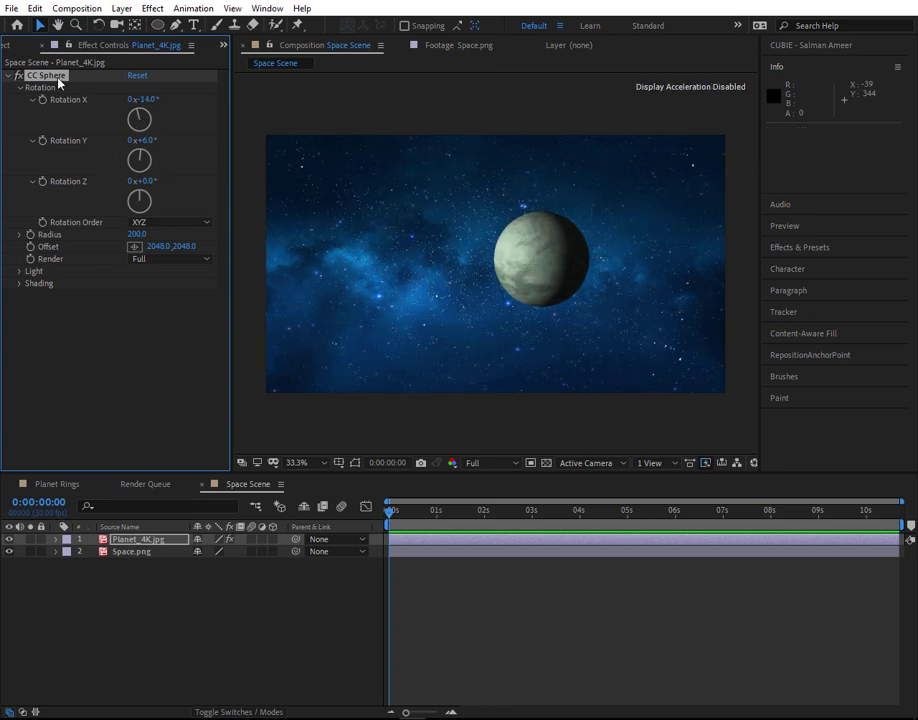
- Remove the CC Sphere effect and delete the Planet_4K.jpg layer from the composition
key("Delete")
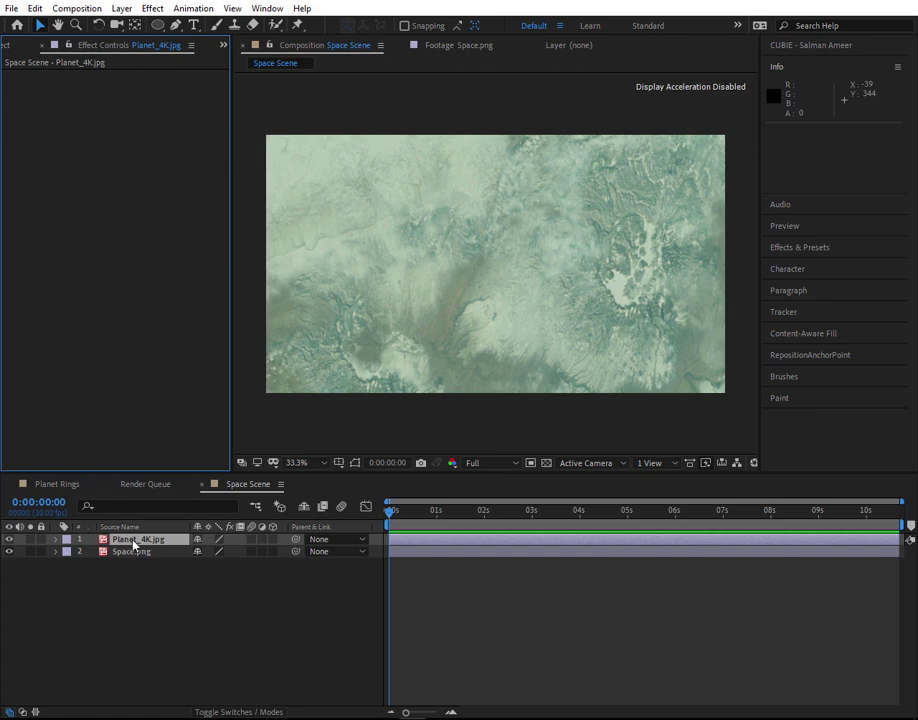
left_click(134, 545)
key("Delete")
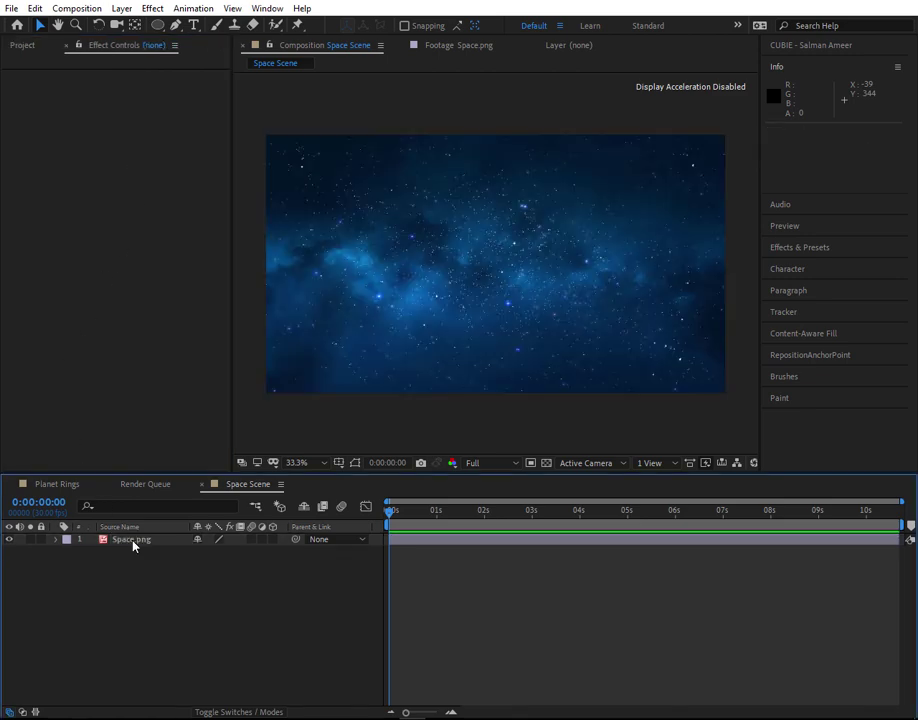
- Create a new 1920 x 1080 px solid layer named Planet above the space background
right_click(226, 611)
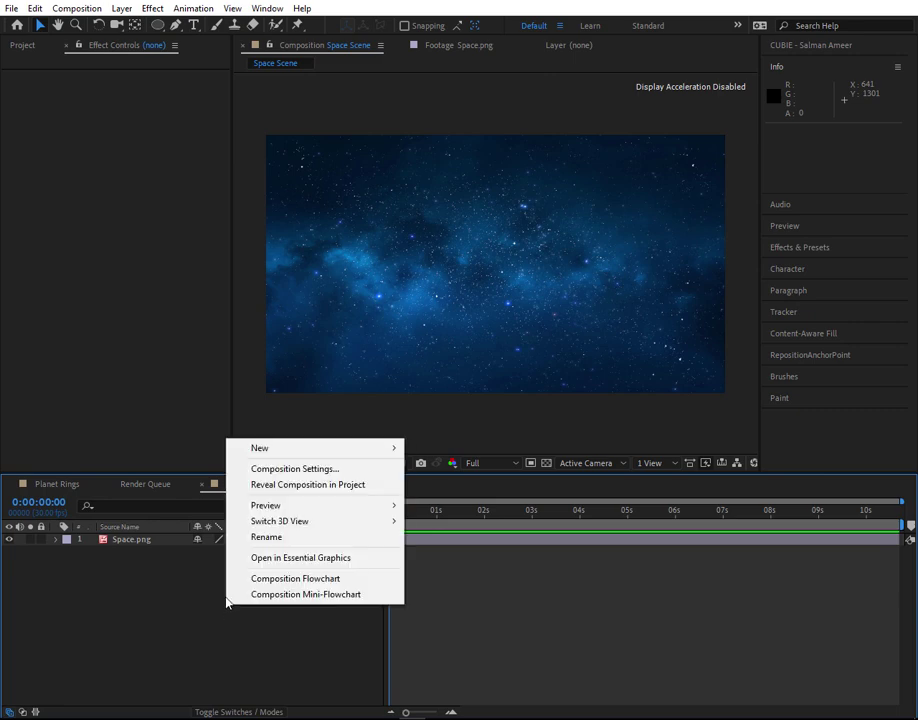
mouse_move(297, 453)
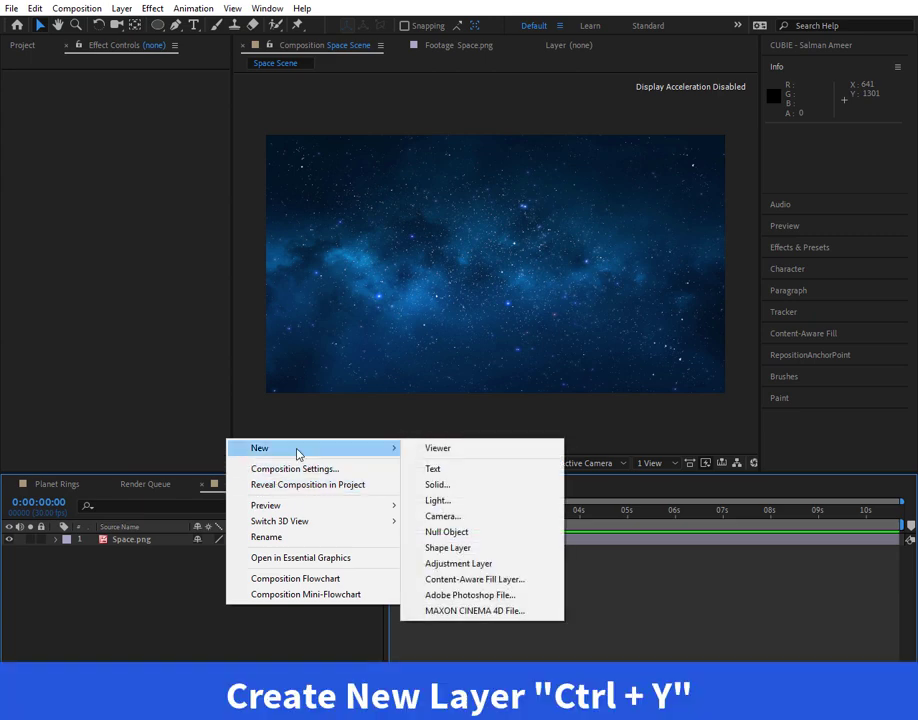
left_click(438, 486)
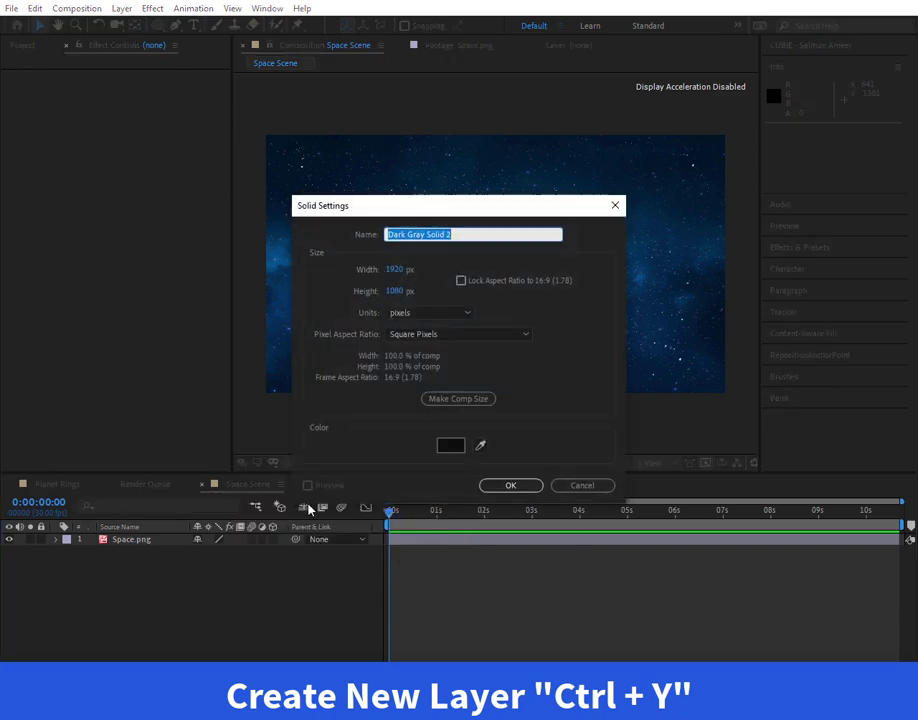
type("Planet")
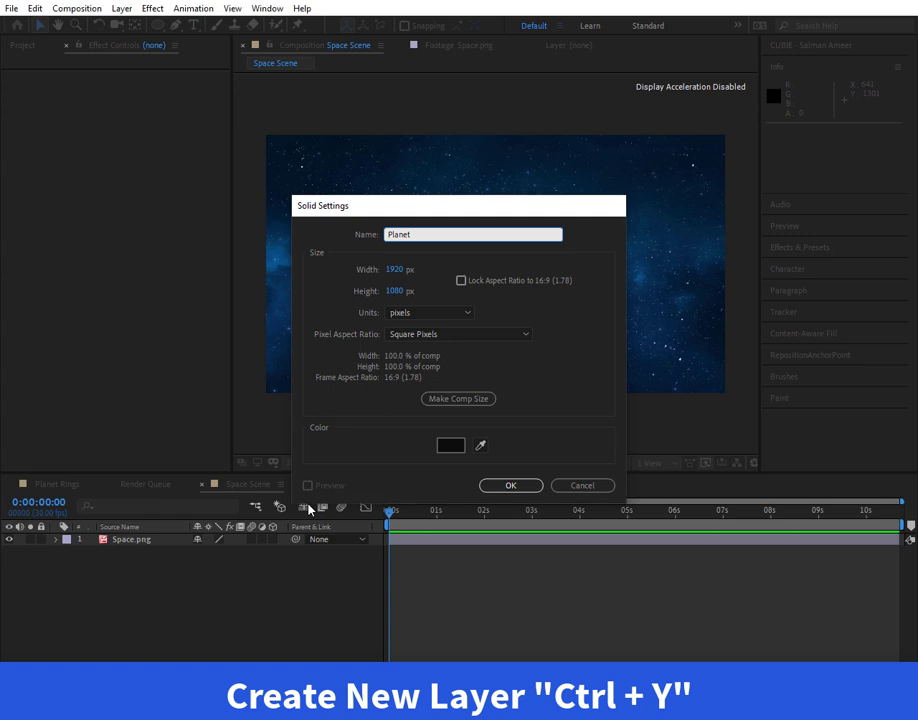
key("Return")
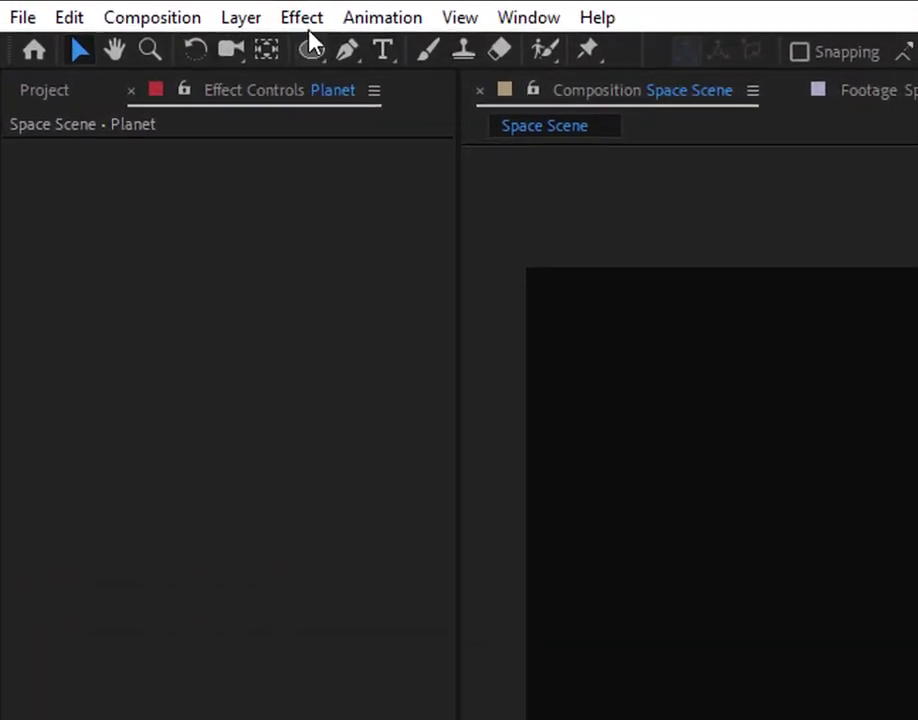
- Apply the Gradient Ramp effect to the Planet solid layer
left_click(152, 9)
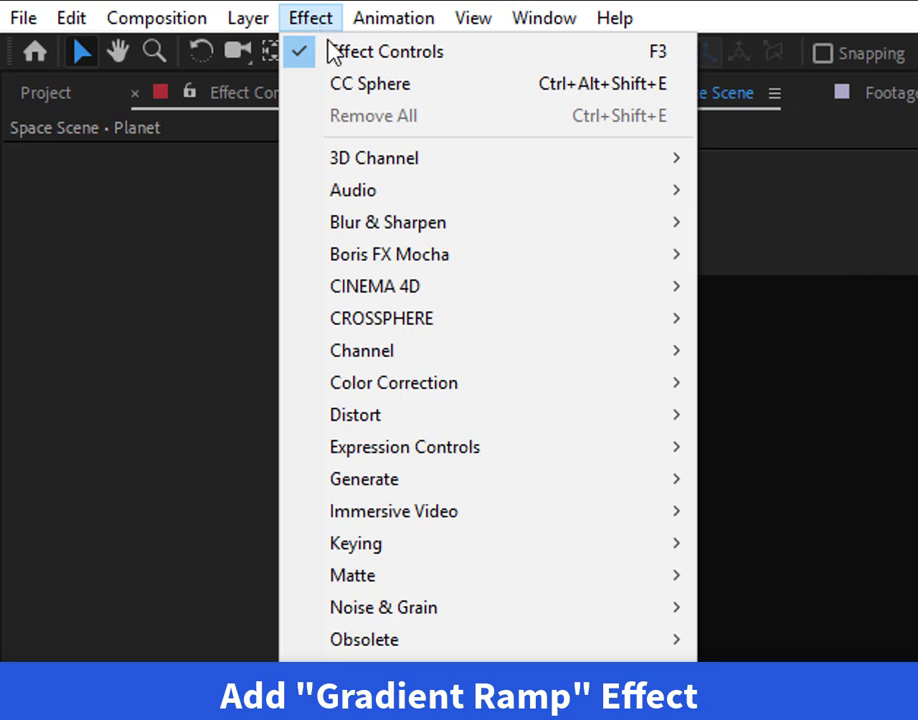
mouse_move(530, 495)
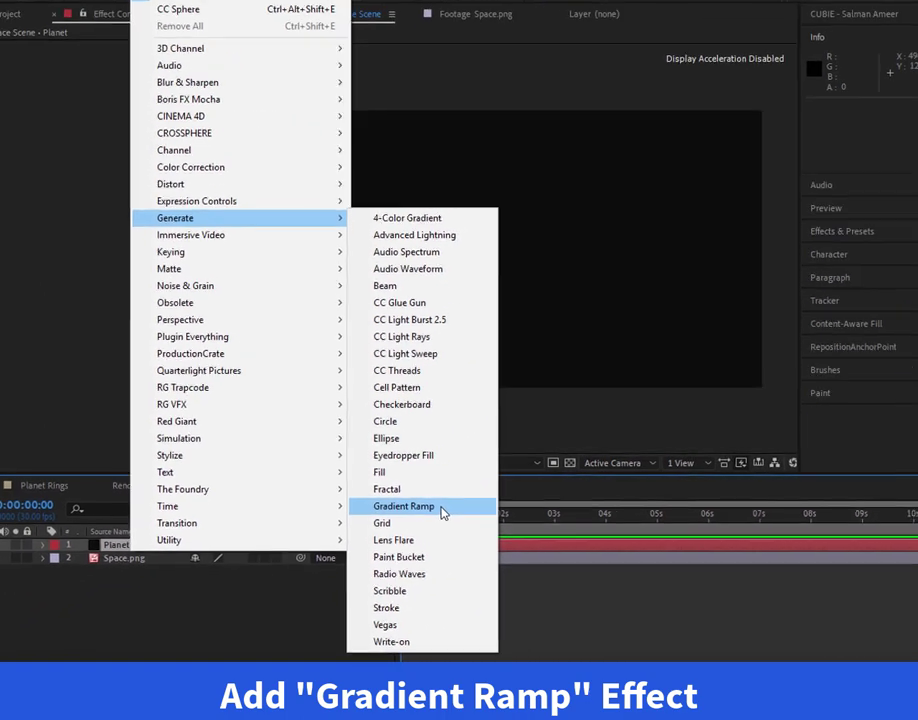
left_click(618, 550)
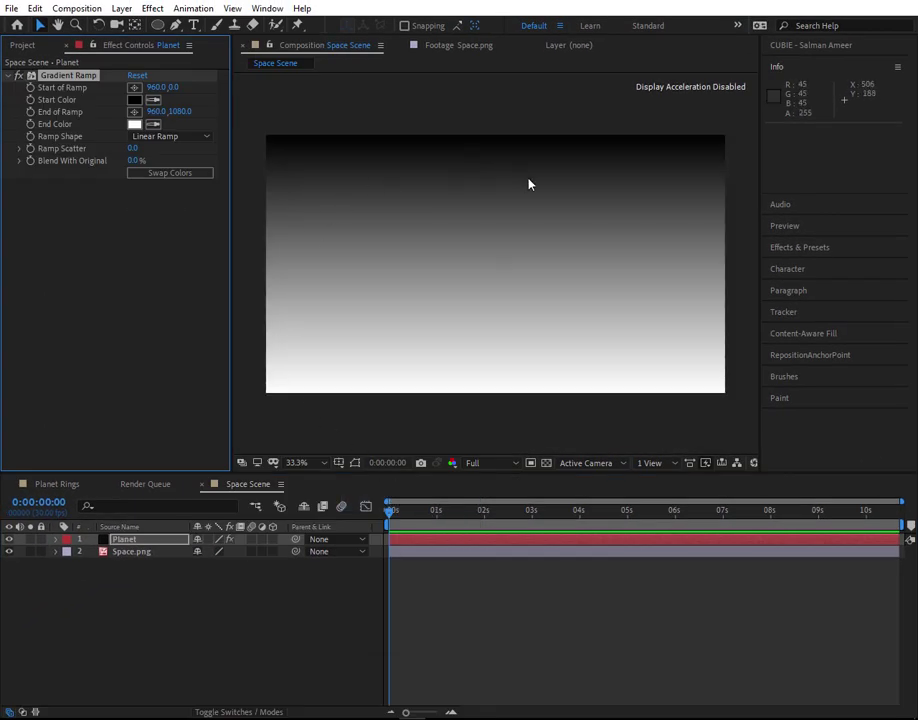
- Set the Gradient Ramp's end color on the Planet solid to orange-red FF5400
left_click(135, 125)
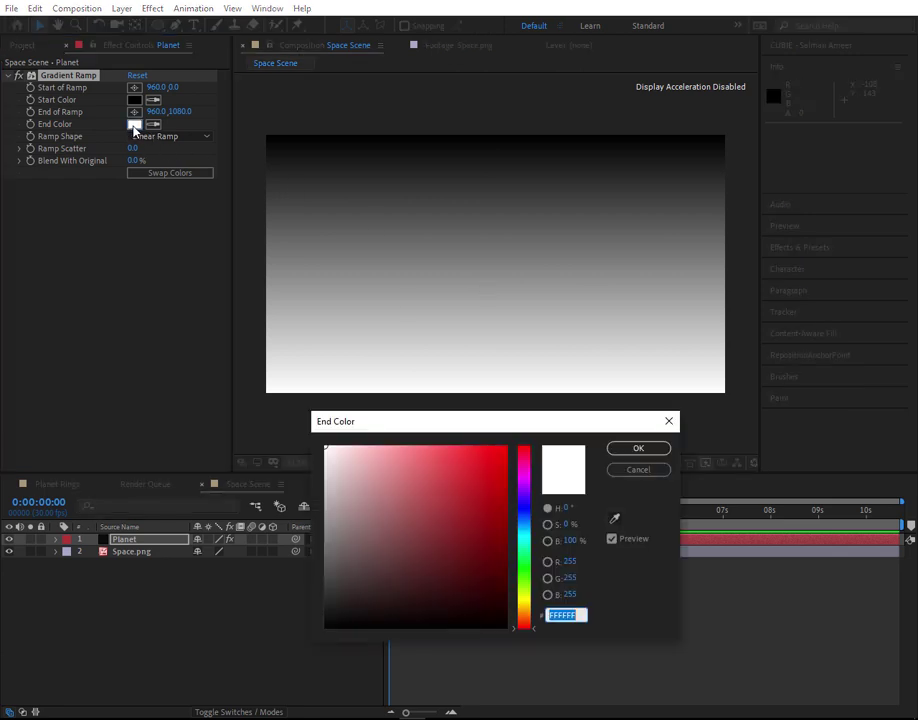
left_click(524, 619)
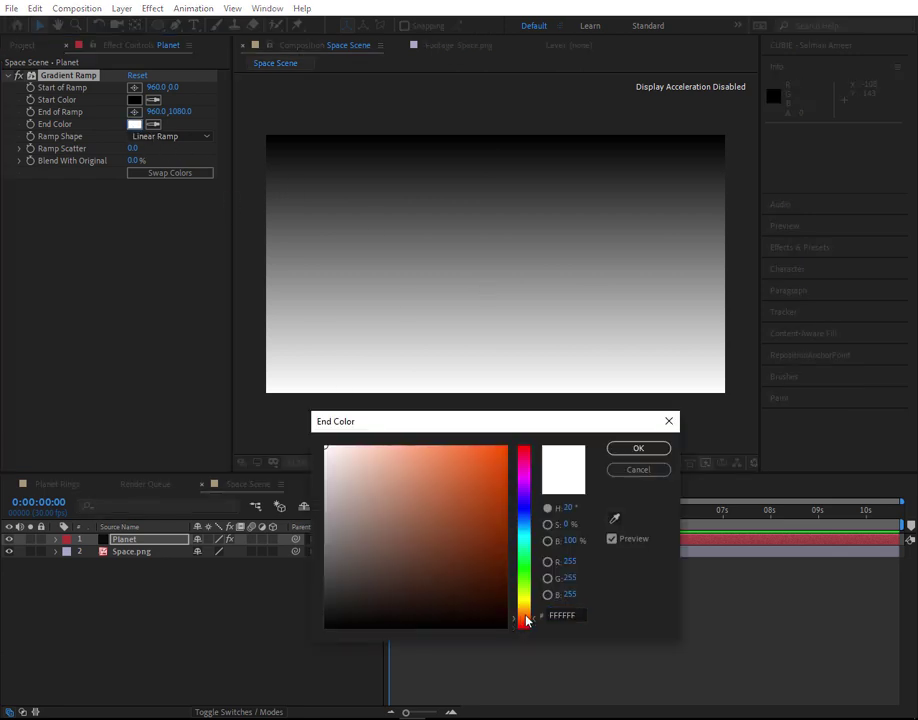
left_click(495, 454)
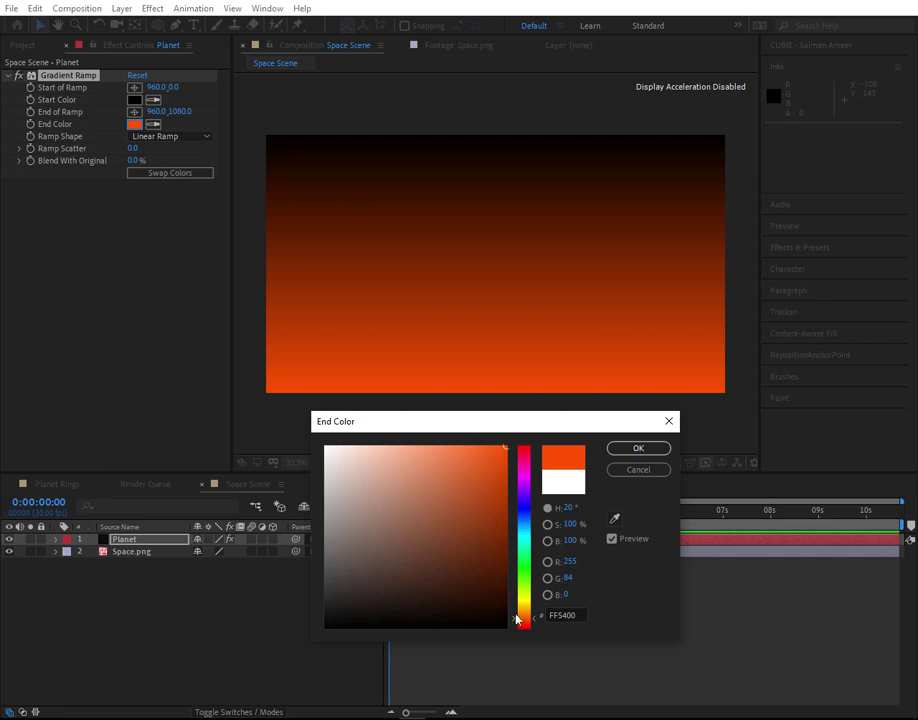
left_click(628, 450)
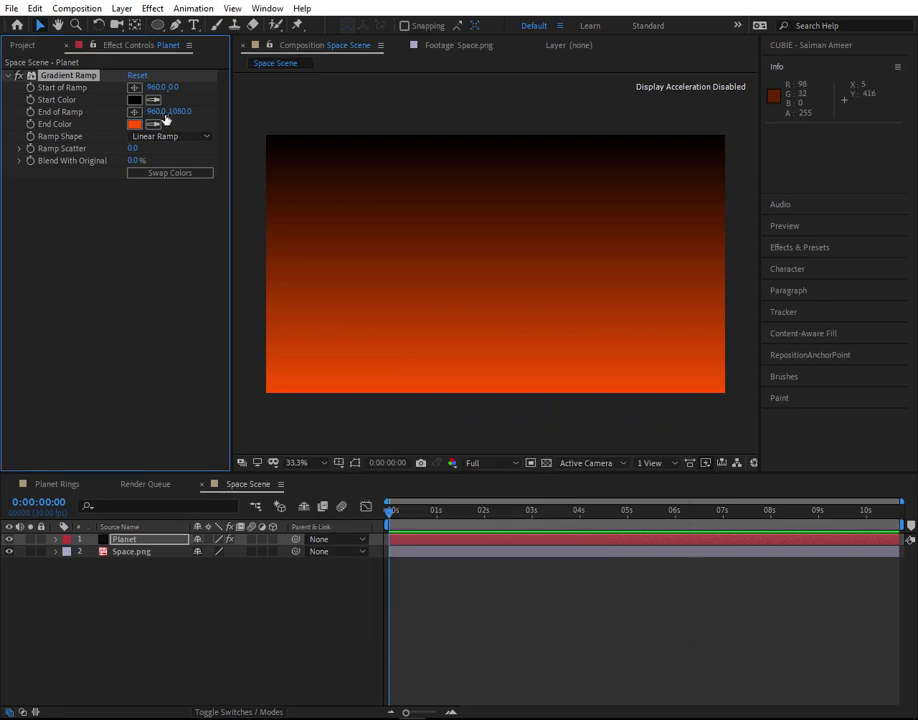
- Set the Gradient Ramp's start color to yellow FFCC00 and collapse the effect's settings
left_click(135, 104)
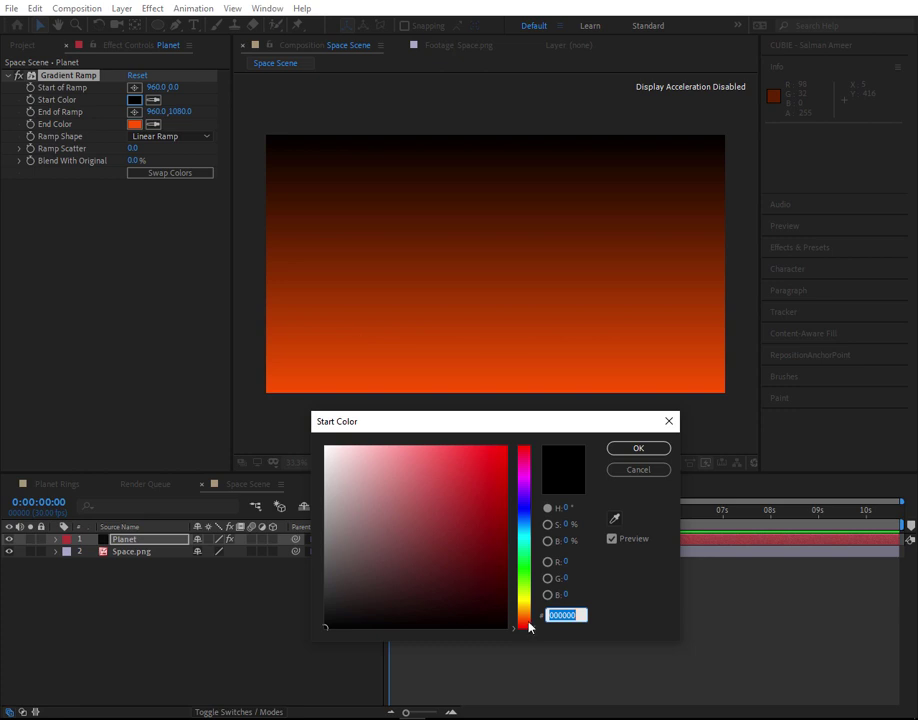
left_click(528, 612)
left_click_drag(459, 504, 527, 426)
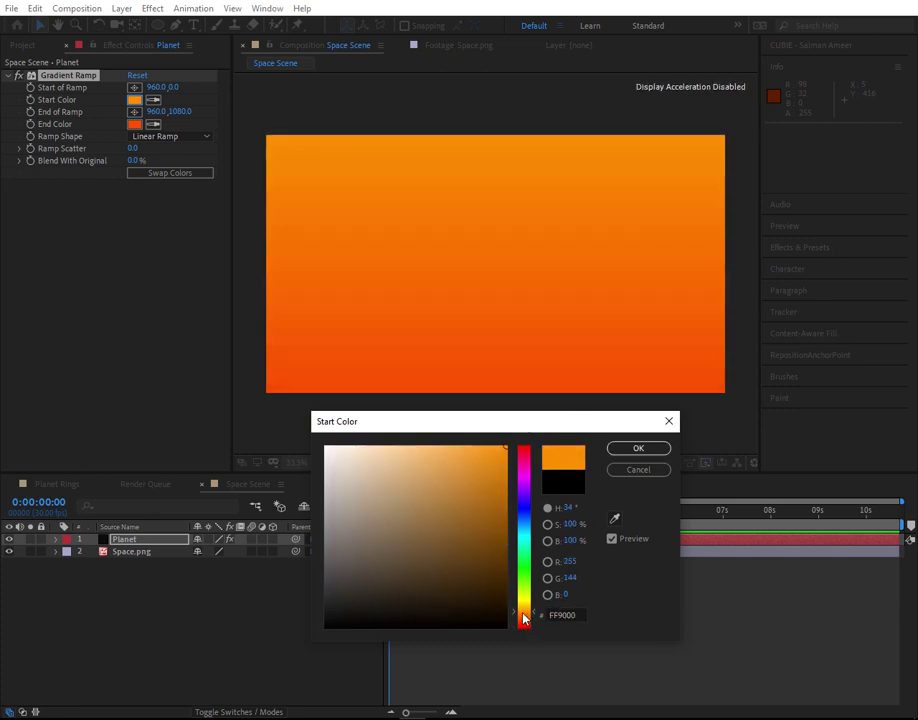
left_click_drag(526, 613, 526, 608)
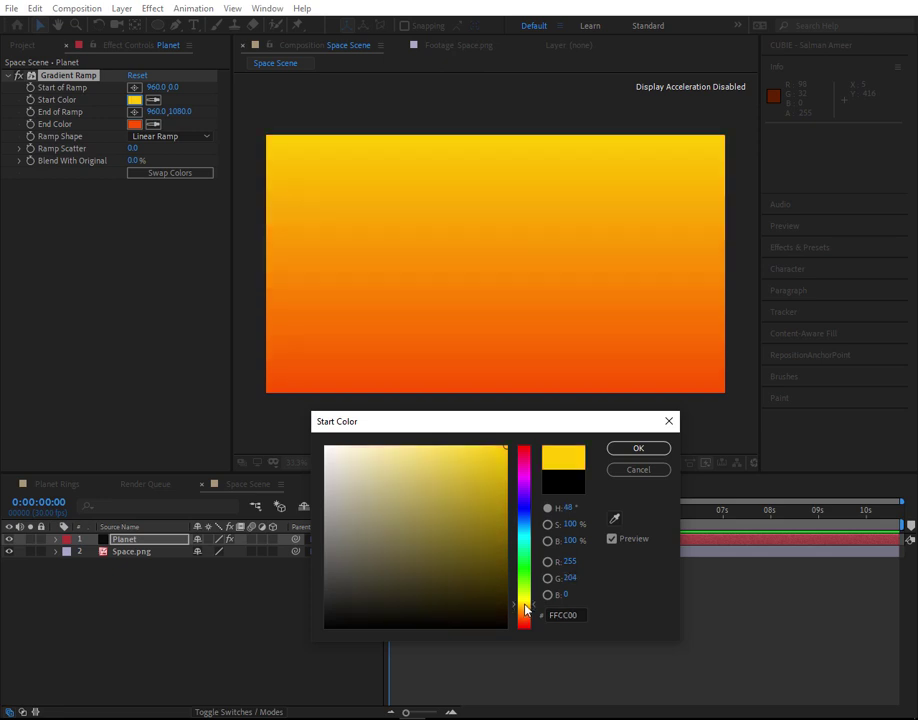
left_click(618, 449)
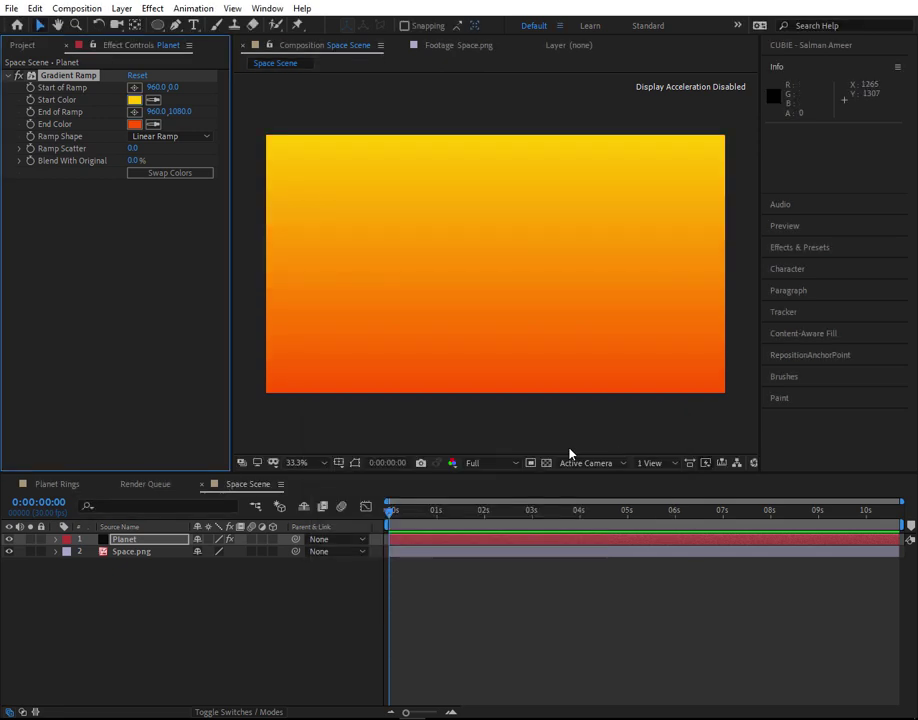
left_click(9, 77)
left_click(86, 225)
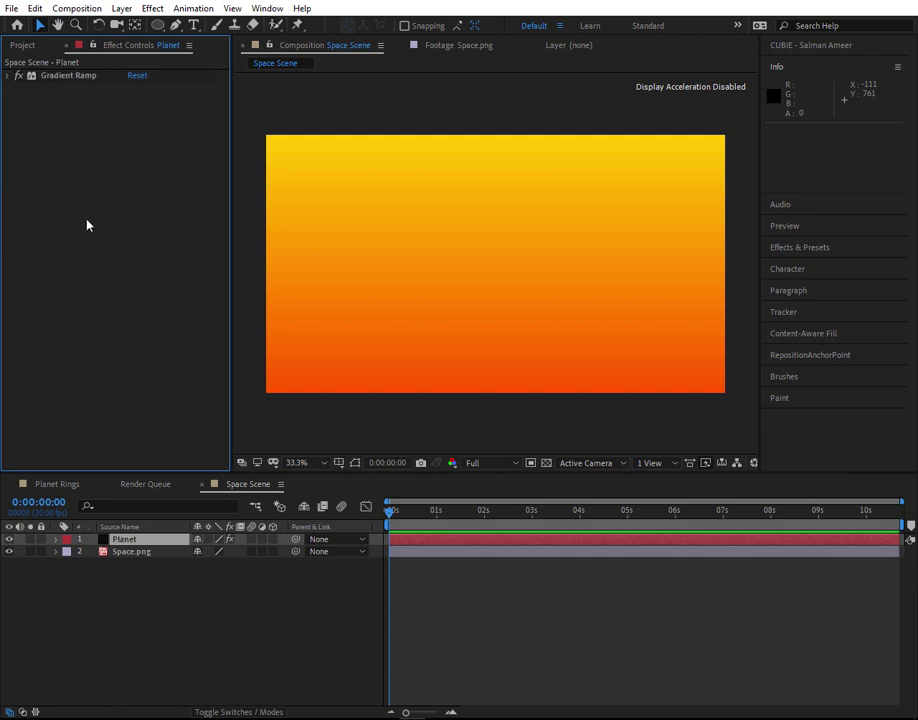
- Apply the Fractal Noise effect to the Planet layer
left_click(166, 541)
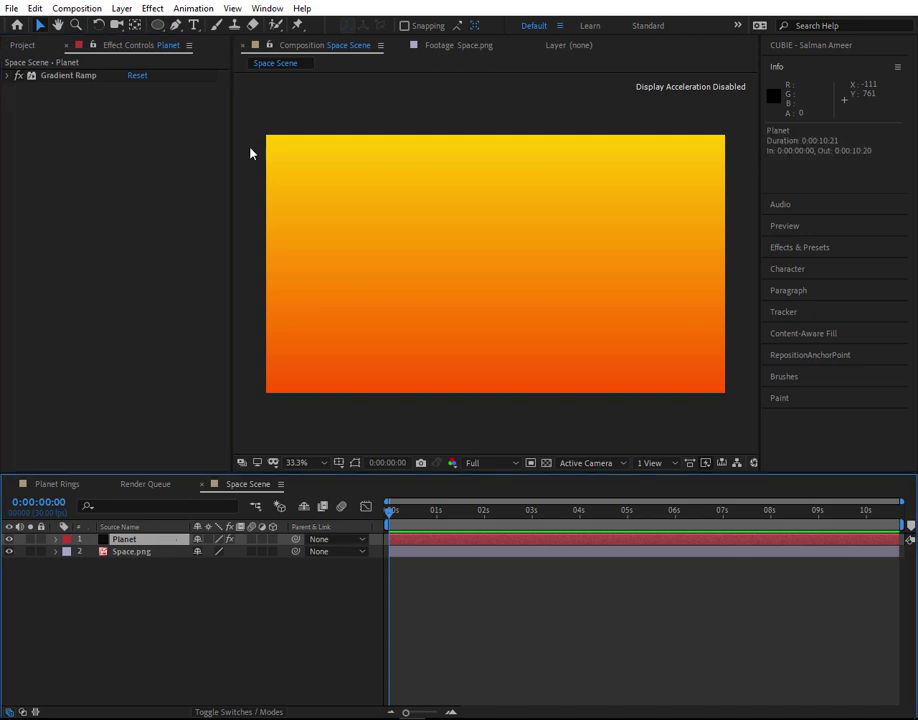
left_click(153, 9)
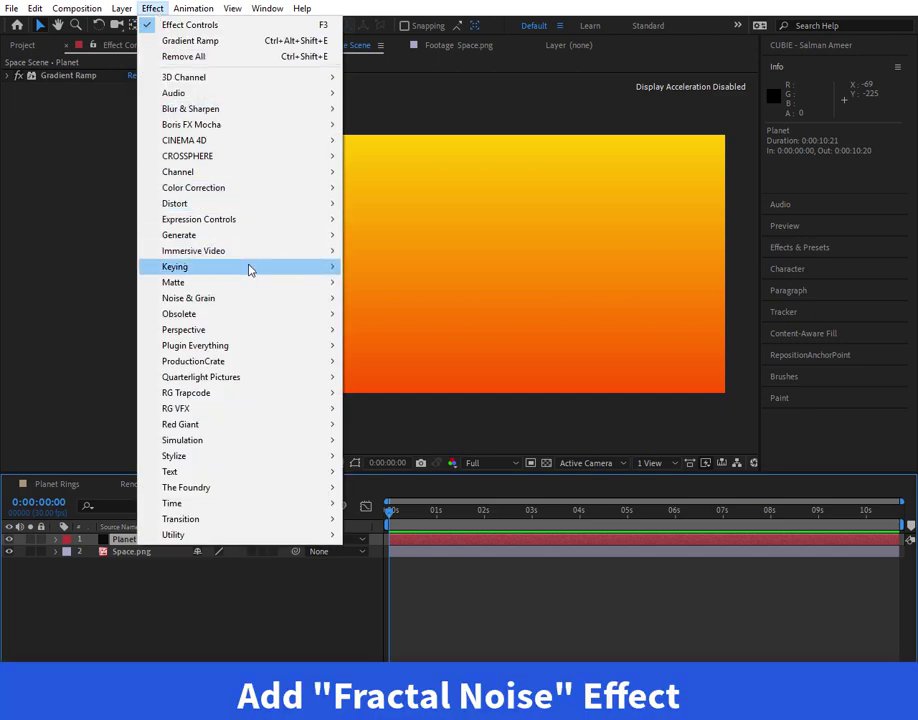
mouse_move(249, 271)
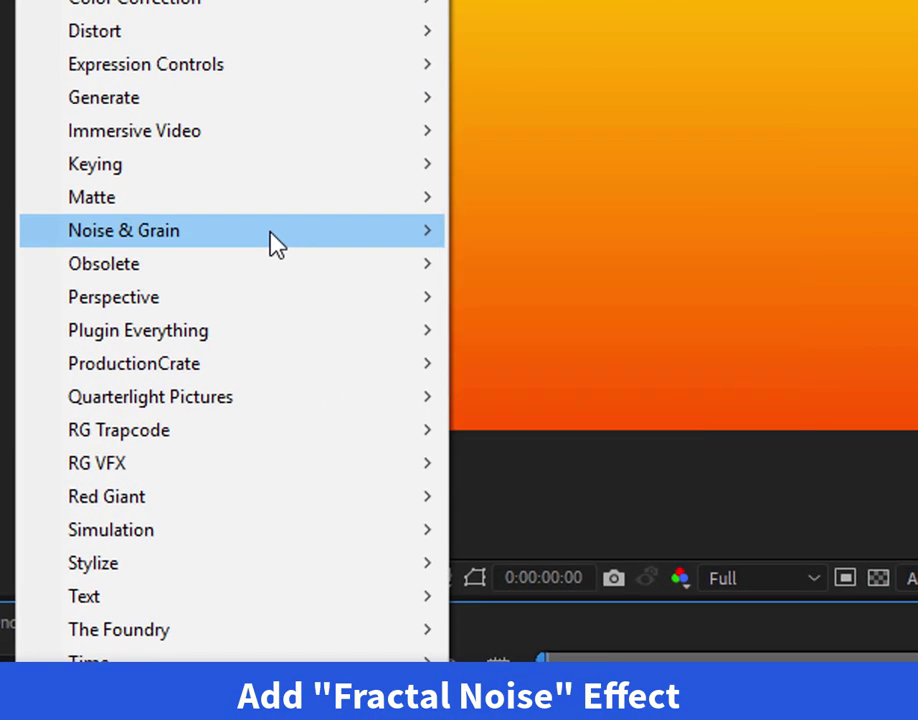
mouse_move(273, 243)
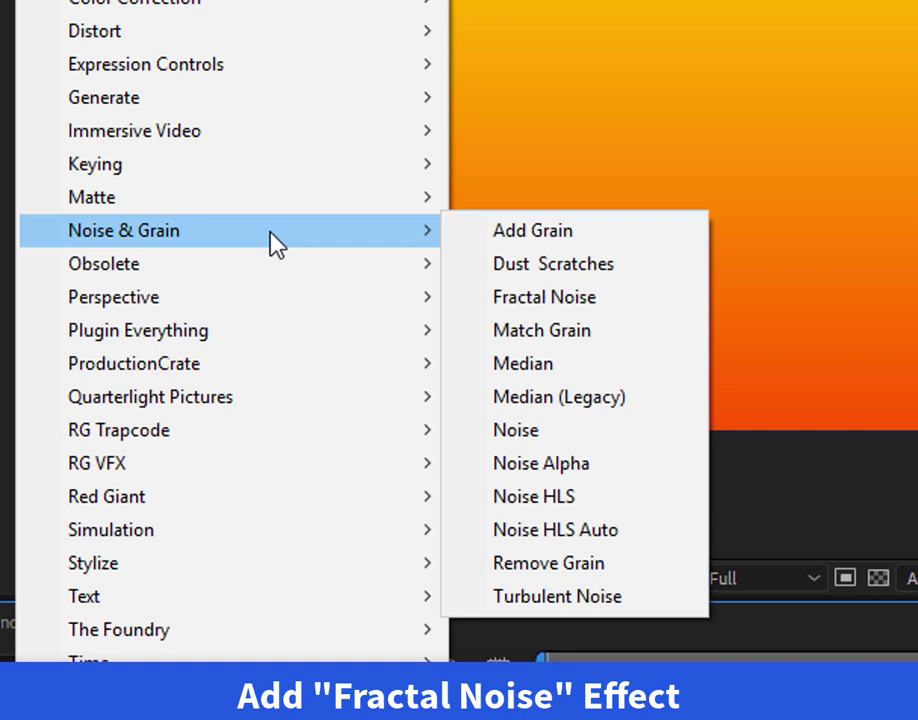
left_click(553, 306)
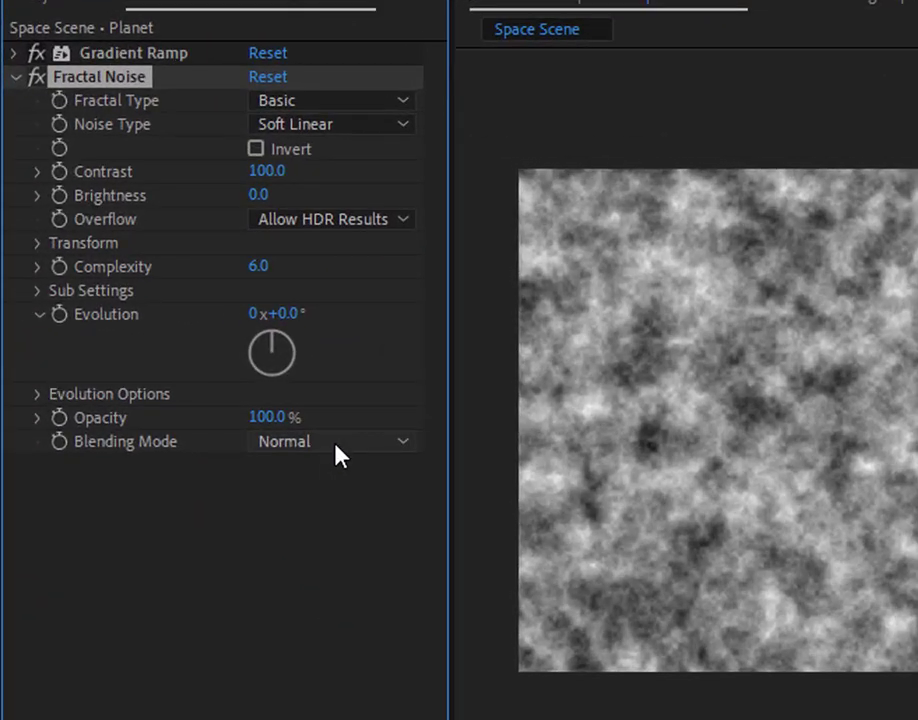
- Set the Fractal Noise blending mode to Multiply and its contrast to 25, and collapse the effect
left_click(340, 455)
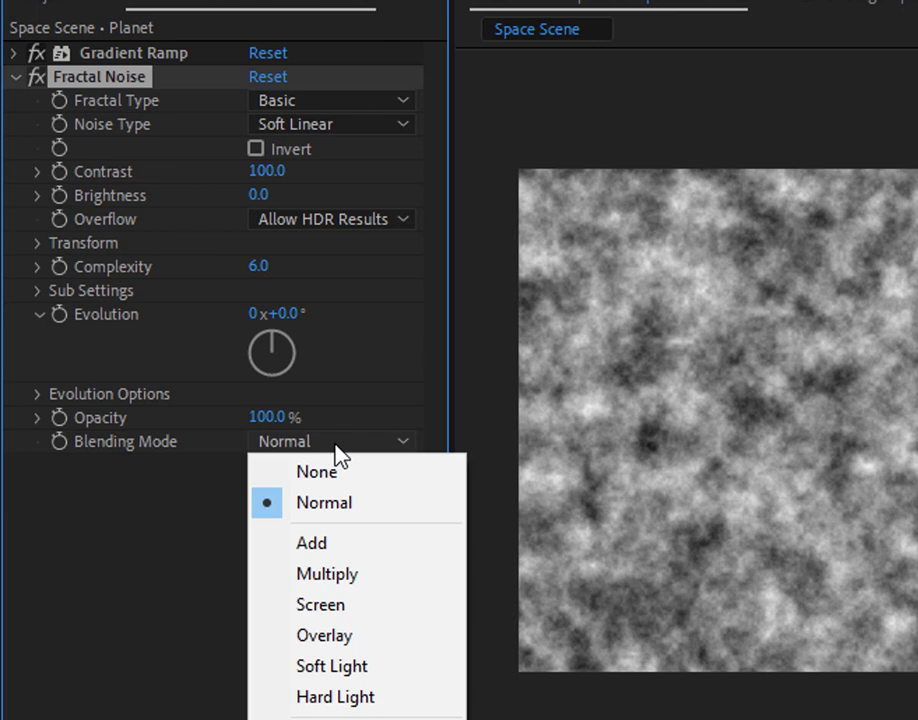
left_click(371, 575)
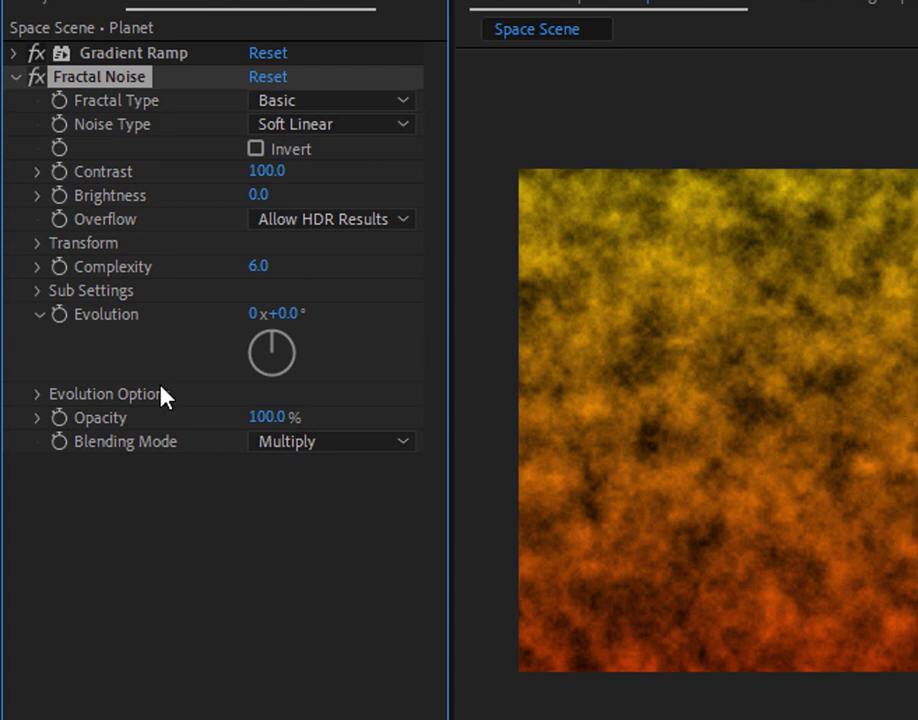
left_click(268, 172)
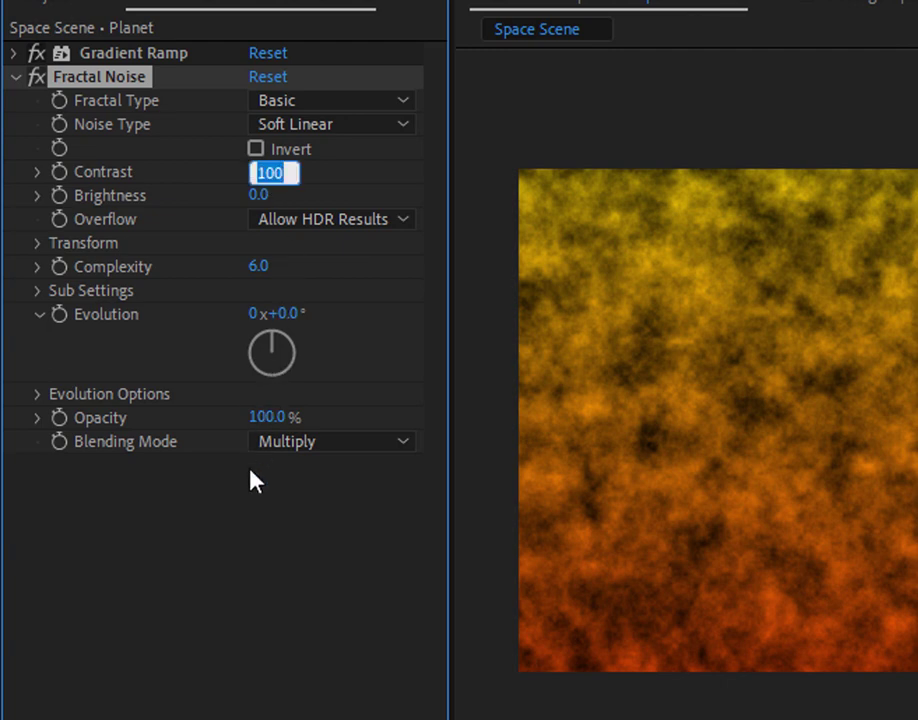
type("25")
key("Return")
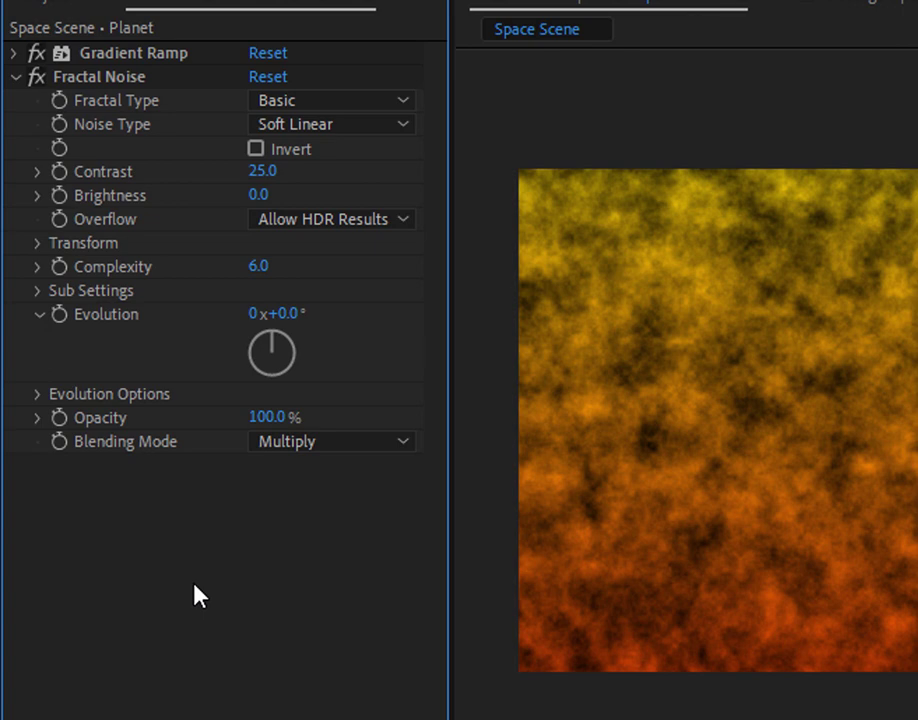
left_click(16, 77)
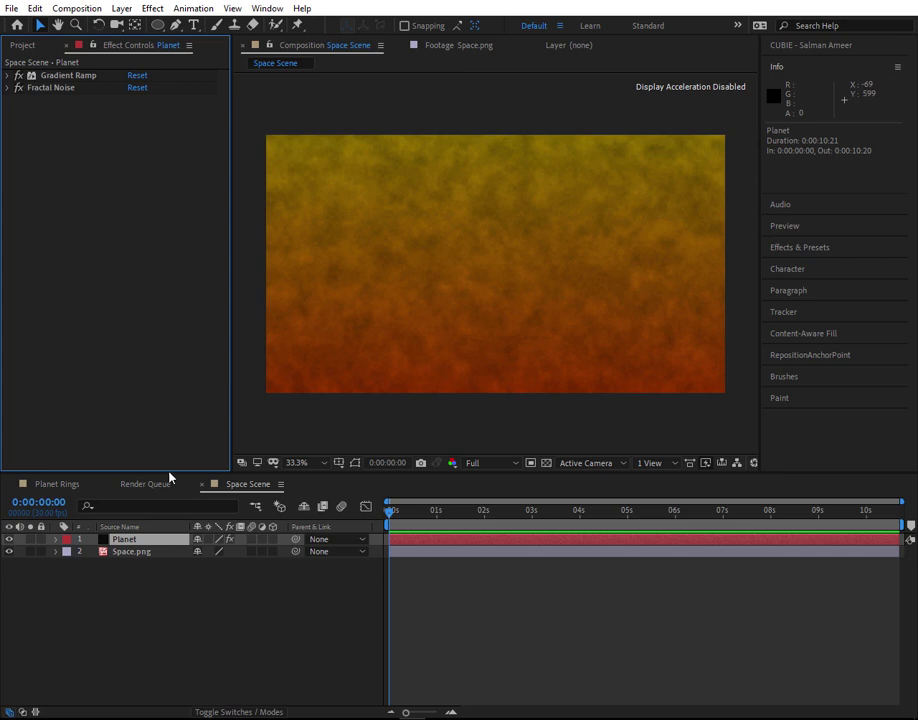
- Apply the CC Sphere effect to the Planet layer
left_click(166, 541)
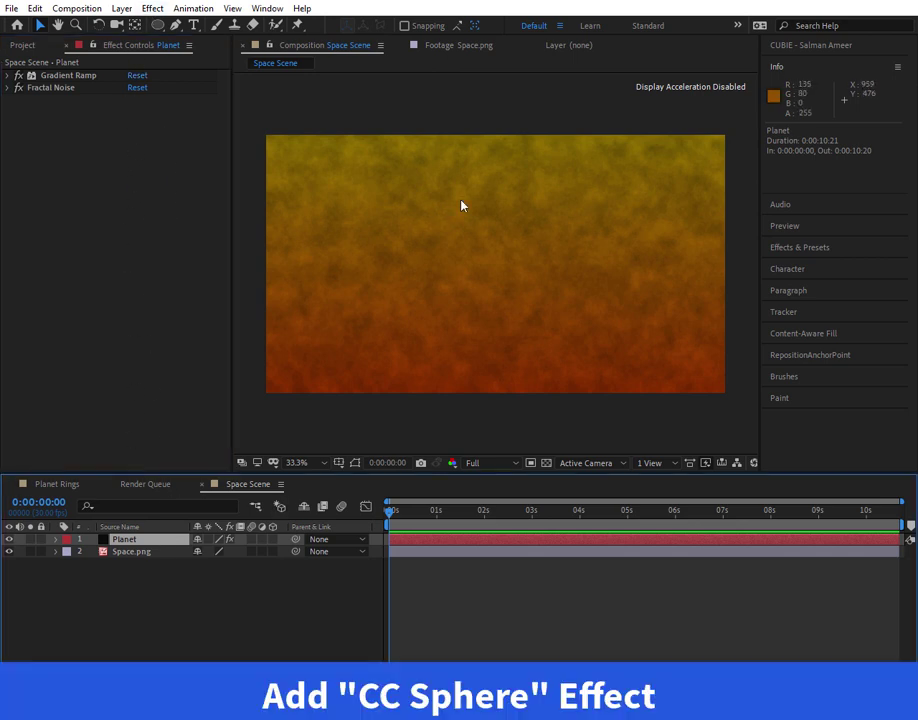
left_click(152, 8)
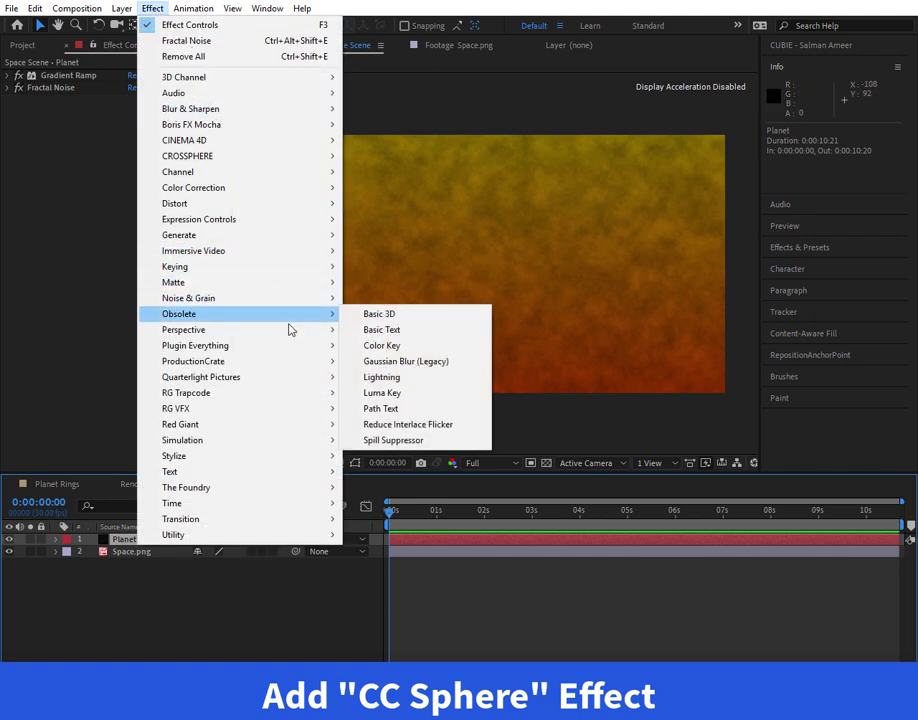
mouse_move(291, 331)
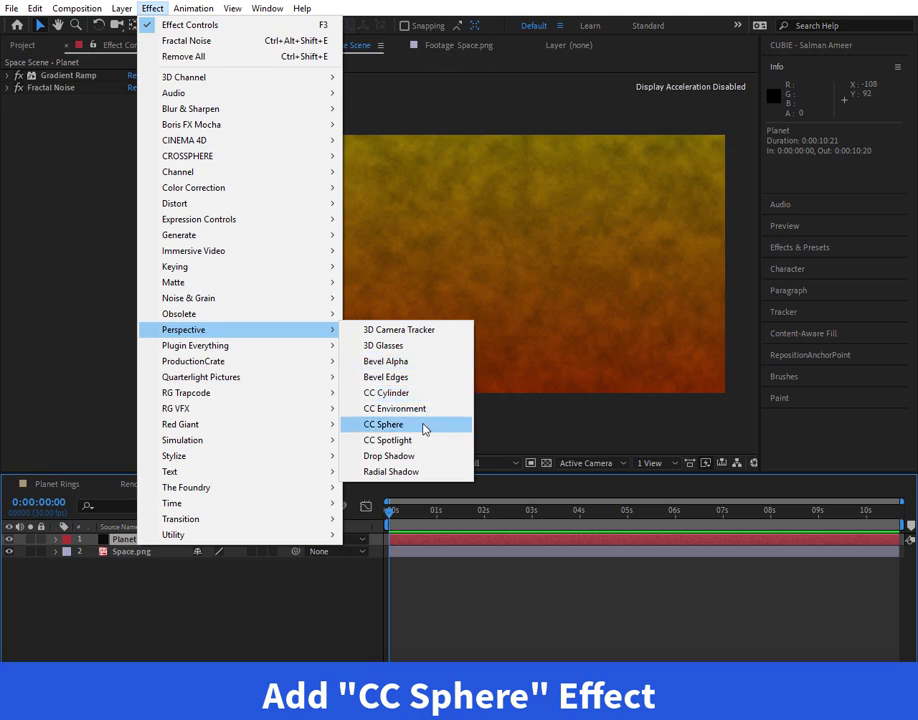
left_click(423, 428)
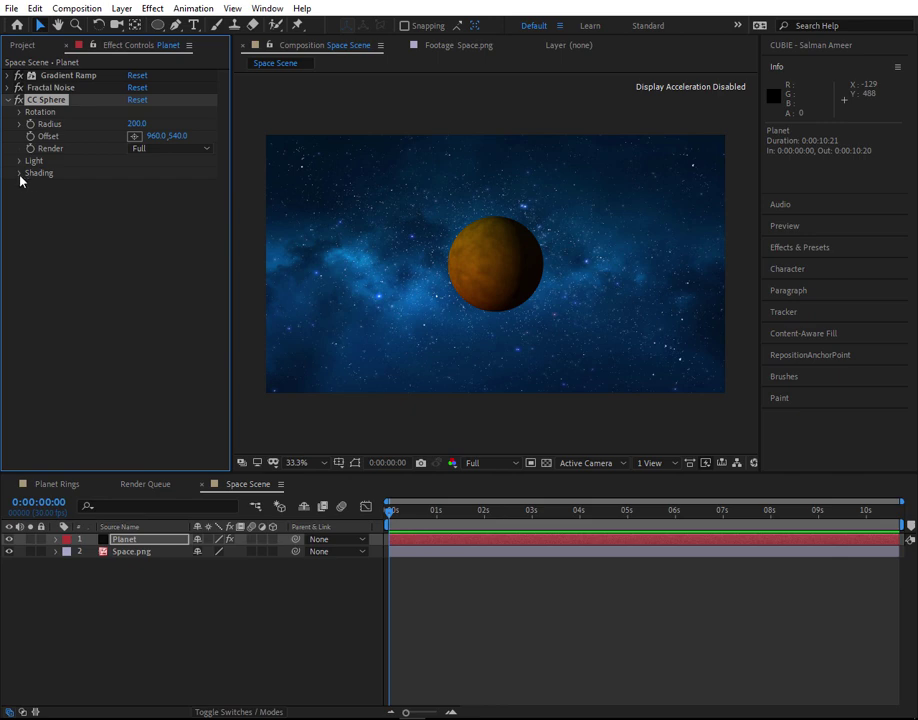
- Try a CC Sphere light direction of -106° and light heights of 95 and -7, undoing the trial changes
left_click(19, 160)
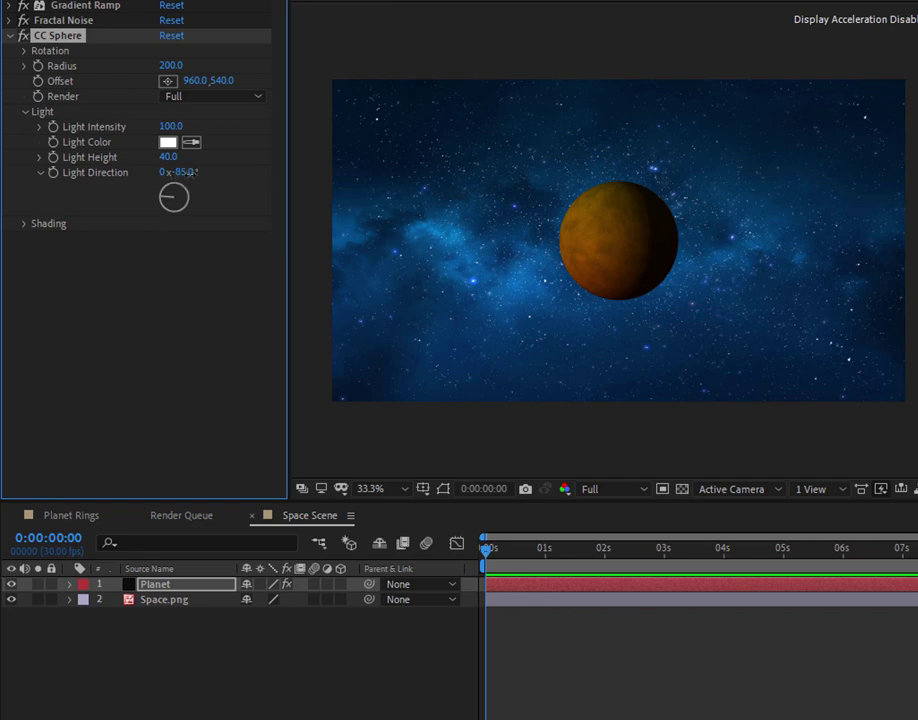
left_click_drag(264, 170, 213, 223)
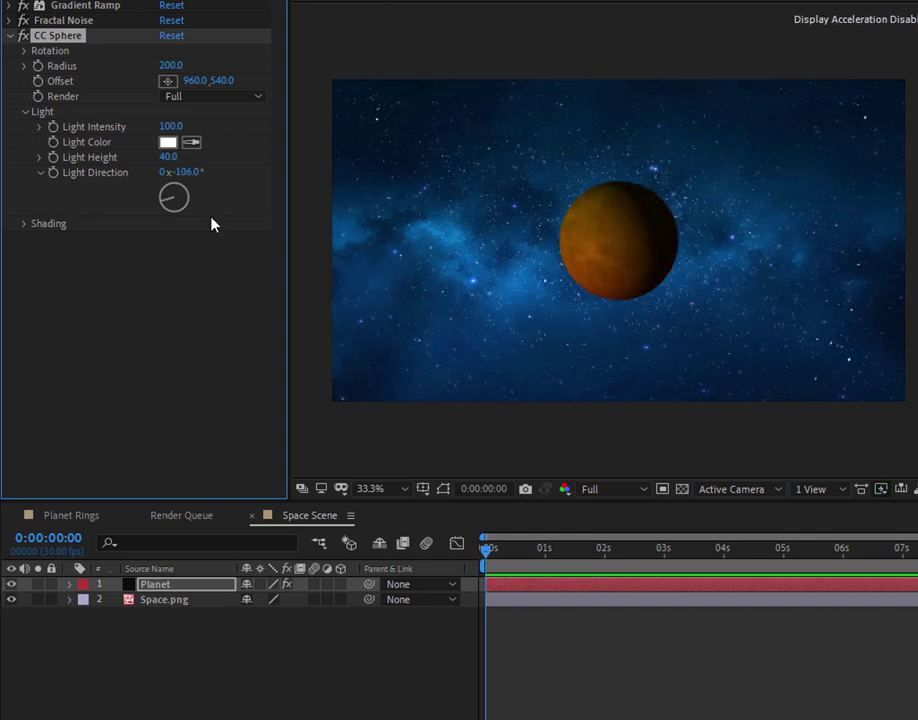
key("ctrl+z")
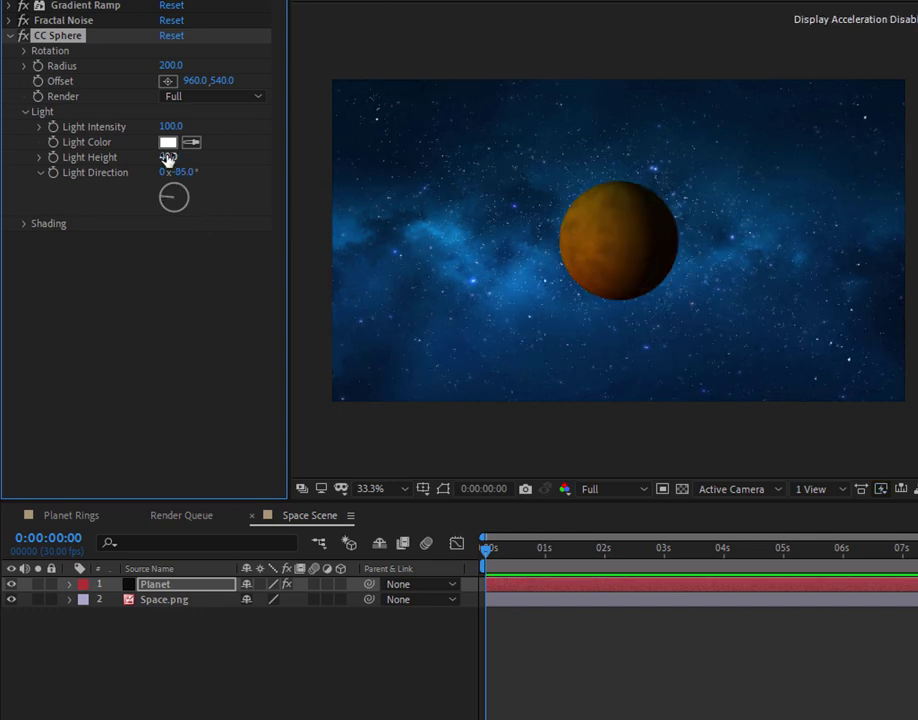
left_click_drag(168, 157, 307, 150)
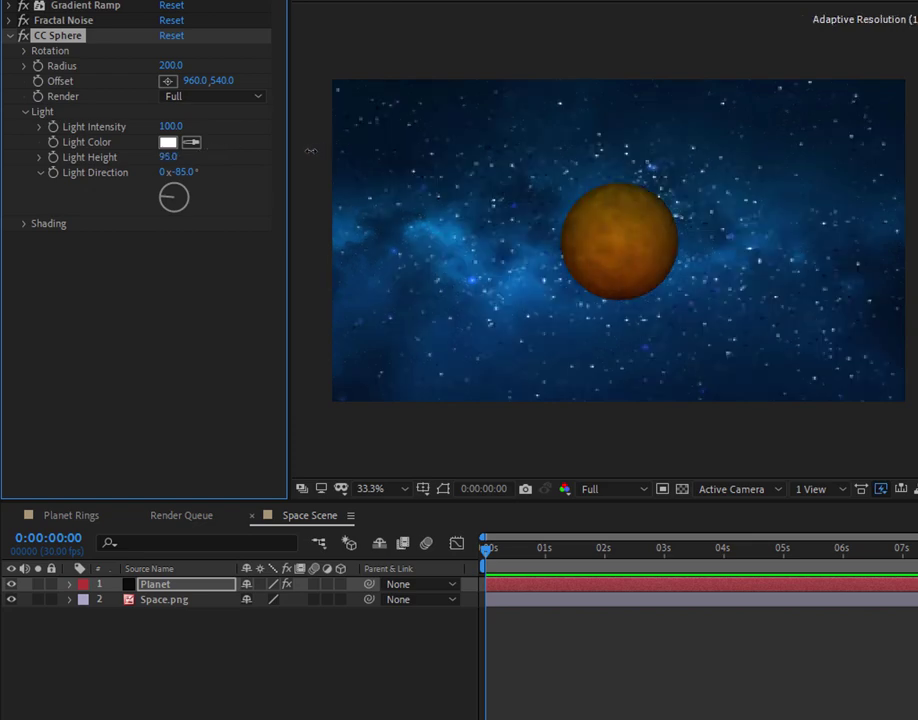
left_click_drag(188, 172, 265, 173)
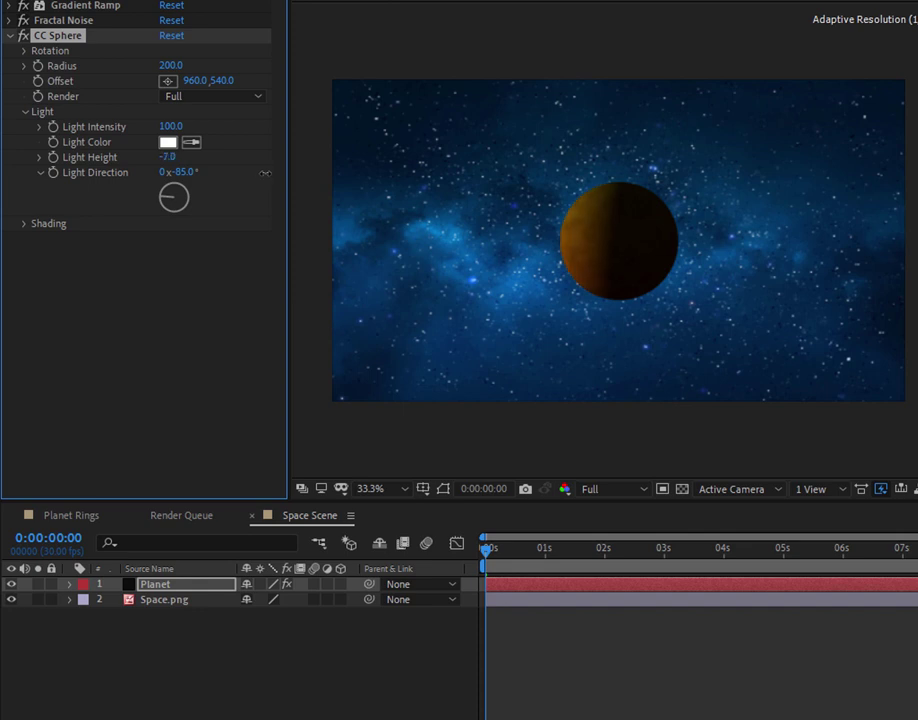
key("ctrl+z")
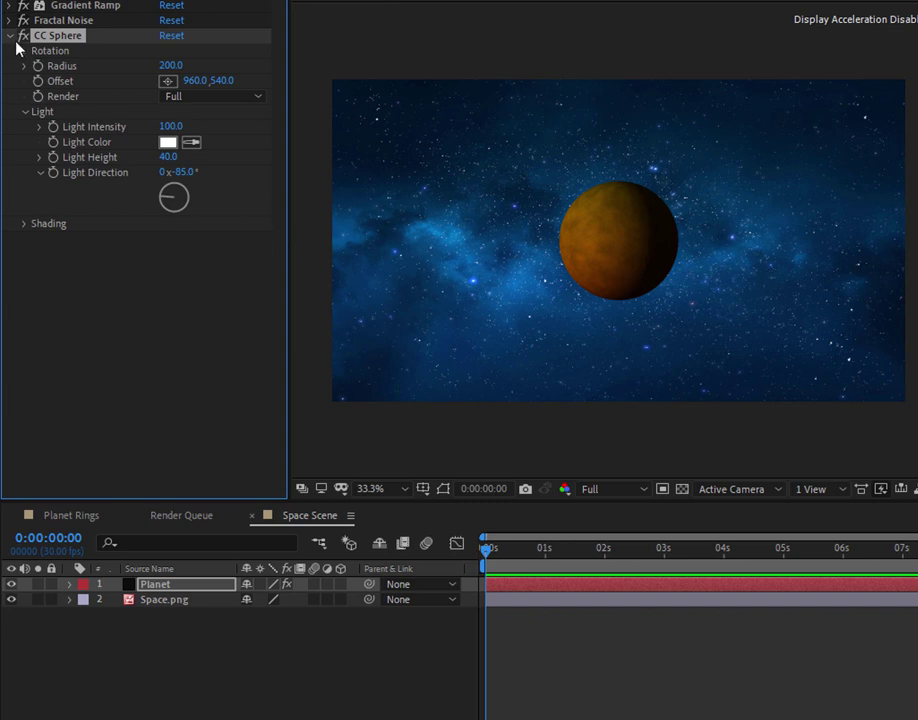
left_click(25, 112)
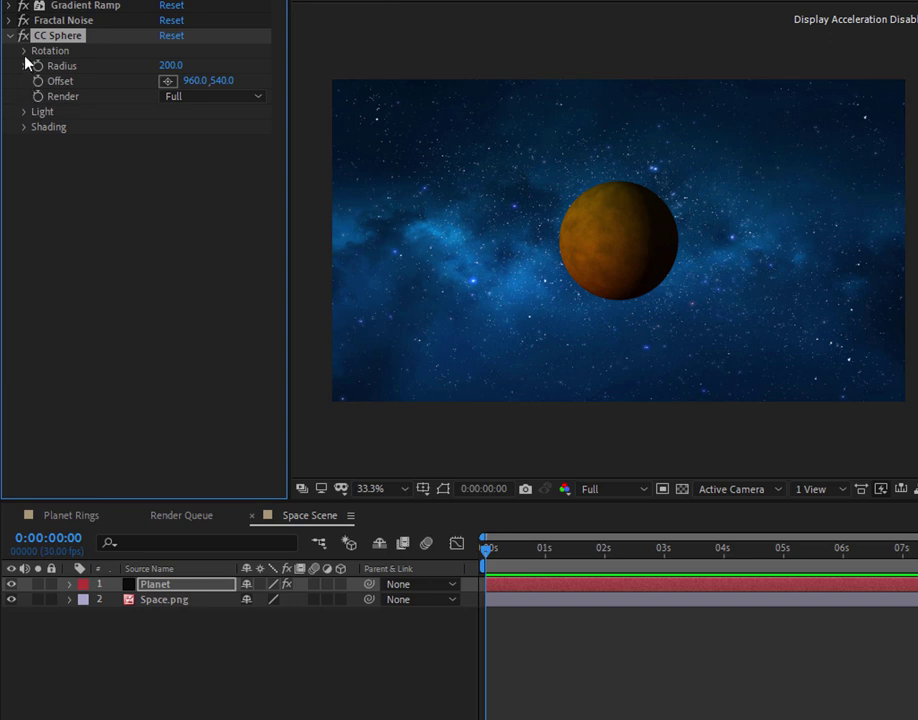
- Try rotating the CC Sphere planet to 97° around Y, and reset the rotation to 0°
left_click(23, 51)
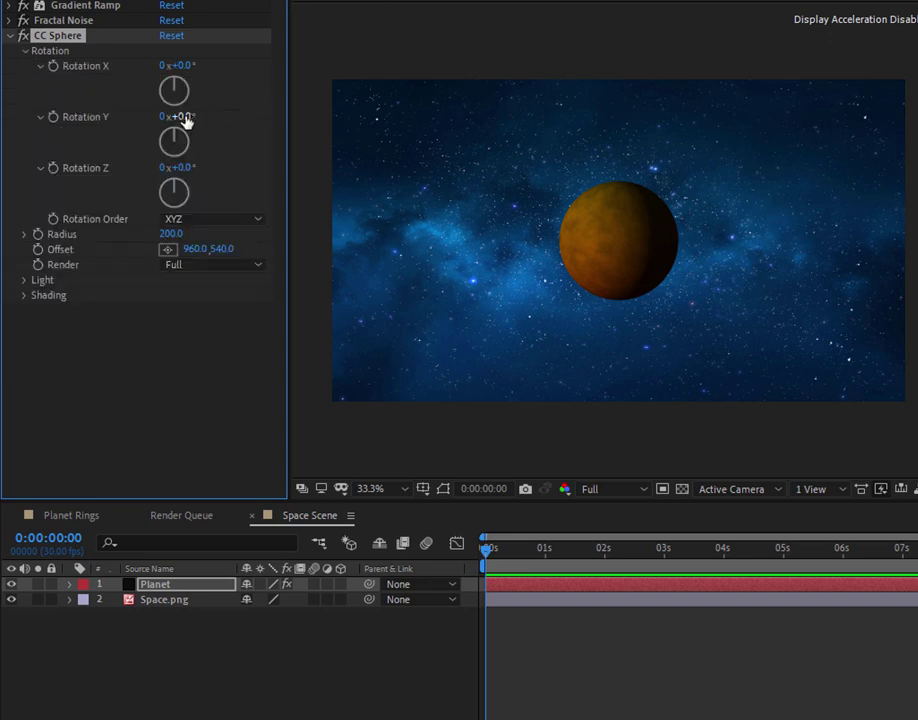
mouse_move(186, 117)
left_mouse_down()
mouse_move(268, 116)
mouse_move(189, 150)
mouse_move(202, 129)
left_mouse_up()
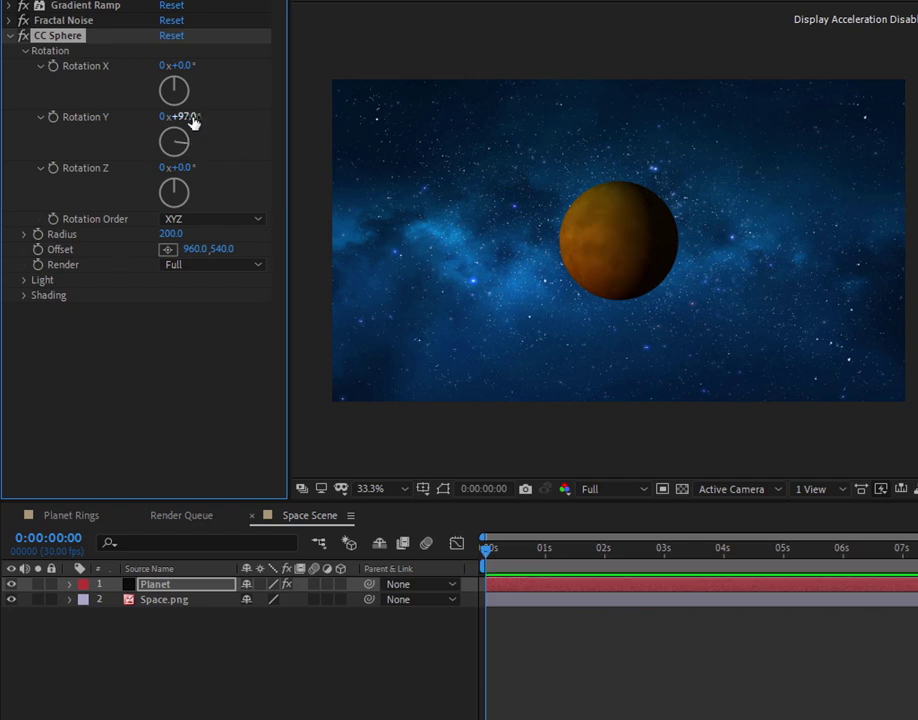
left_click(190, 117)
type("0")
left_click(183, 303)
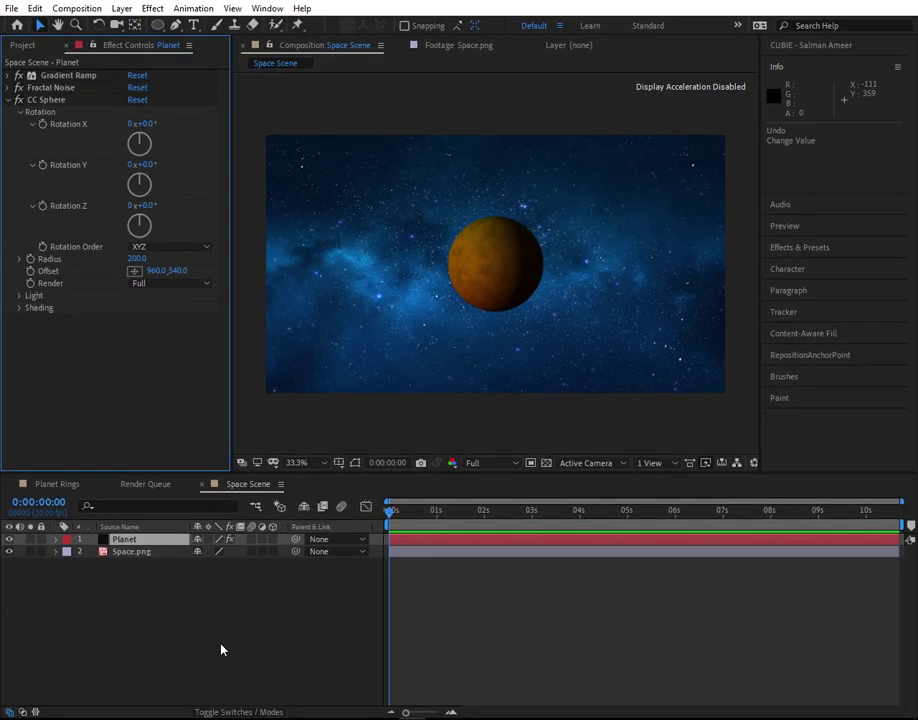
- With no layer selected, set up the Ellipse tool with no fill and a solid color stroke
left_click(222, 650)
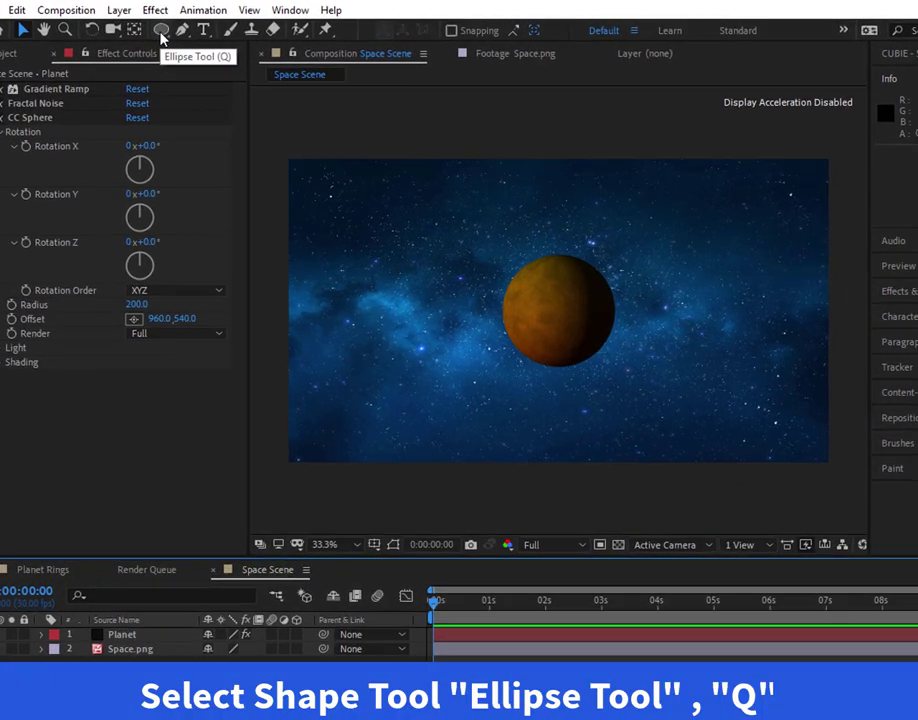
left_click(157, 26)
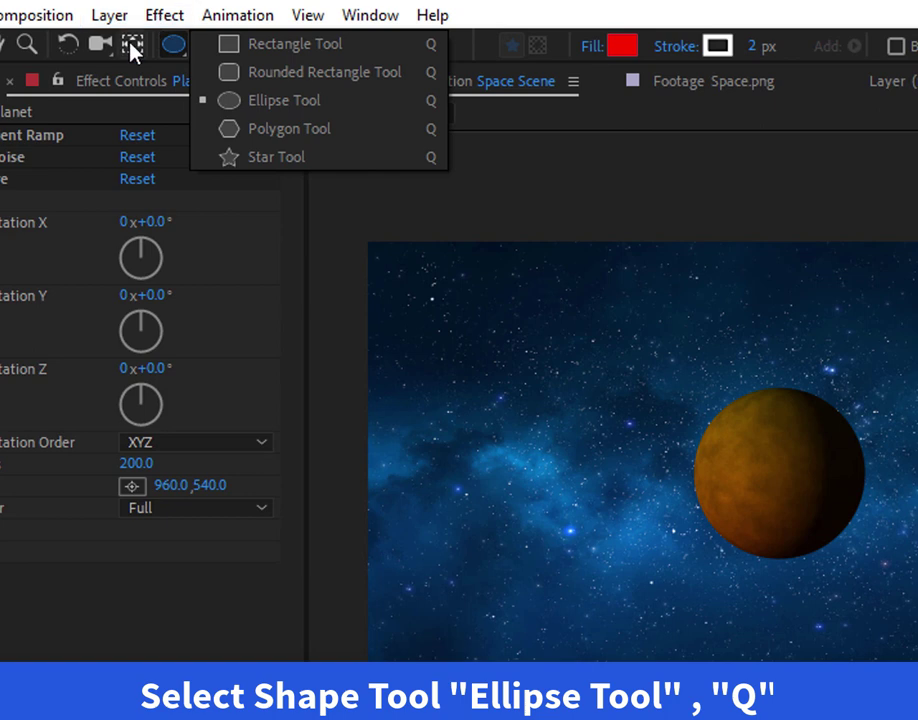
left_click(248, 102)
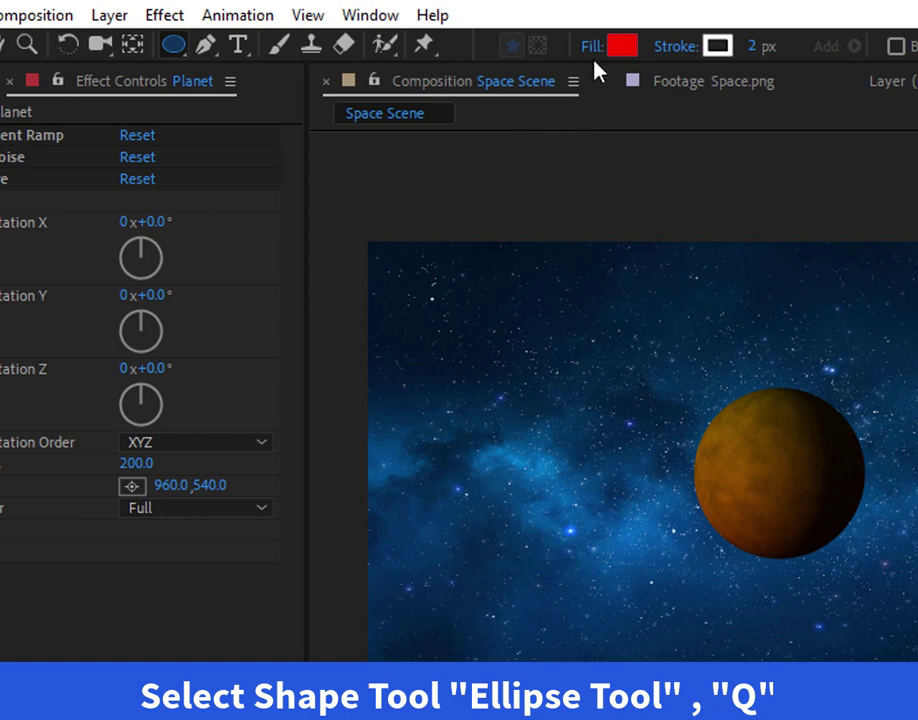
left_click(592, 48)
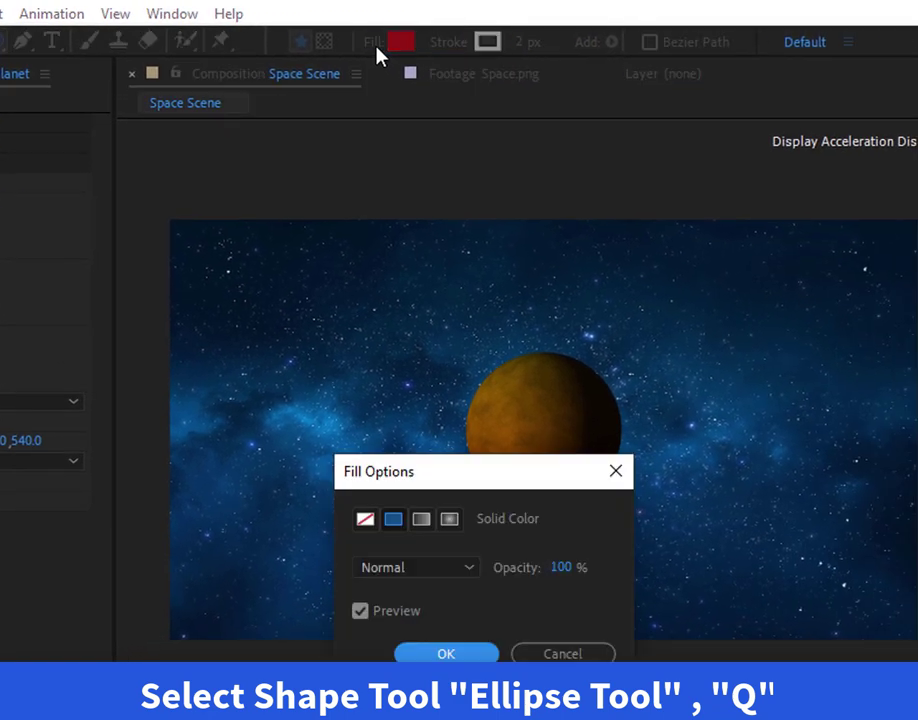
left_click(366, 521)
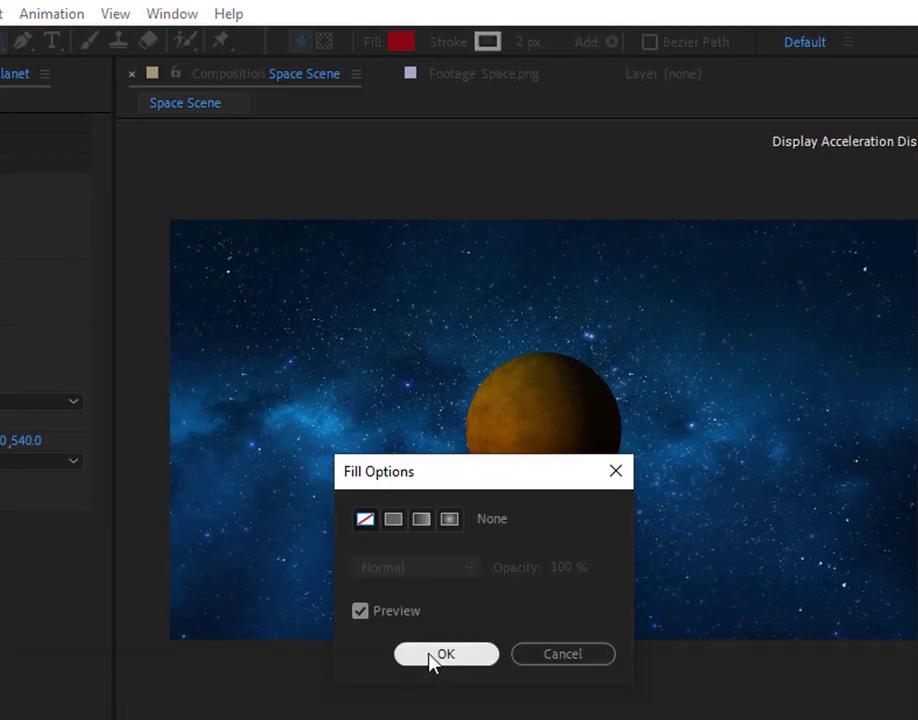
left_click(443, 655)
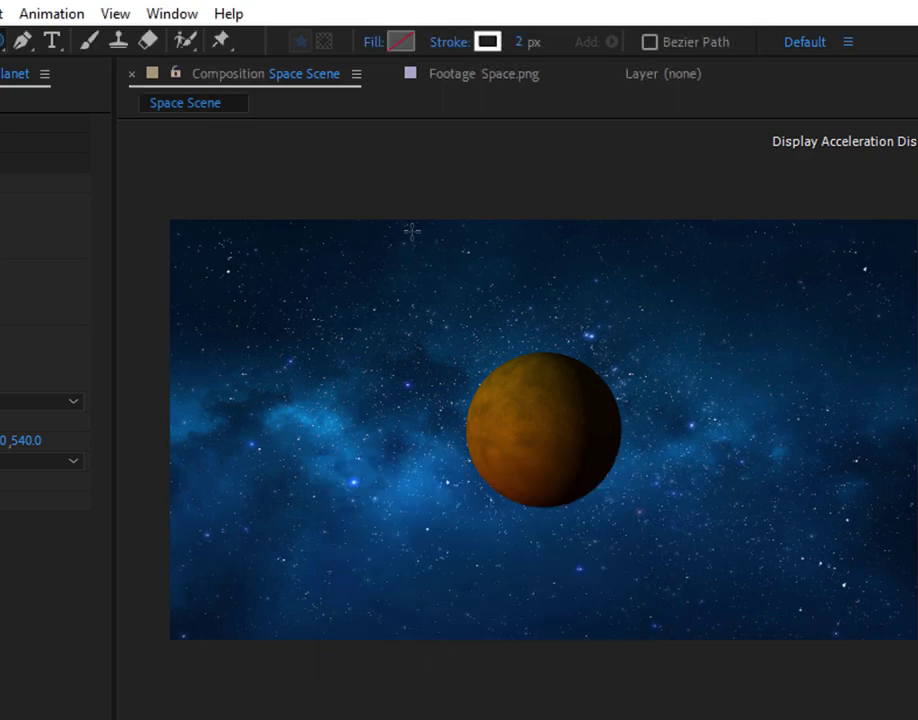
left_click(450, 45)
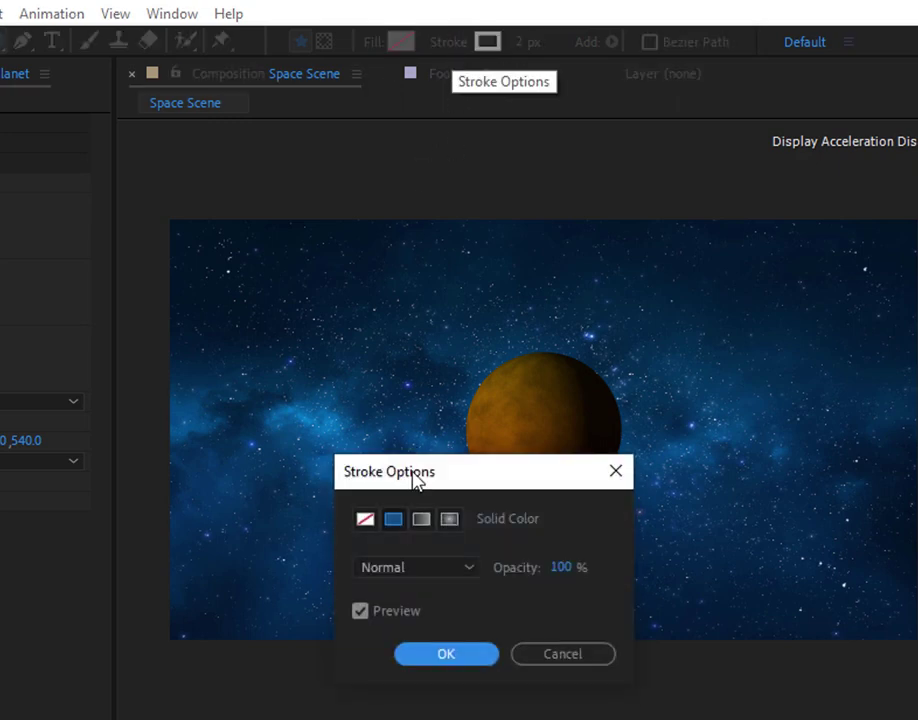
left_click(466, 655)
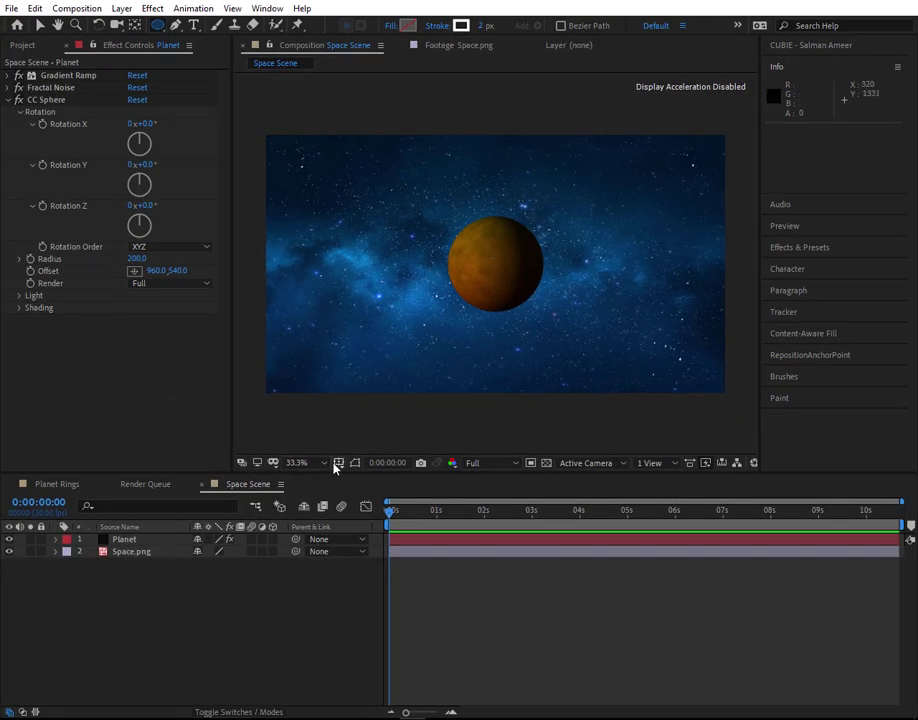
- Enable the Title/Action Safe guides and draw a circle about 654 px in diameter, centered around the planet
left_click(338, 462)
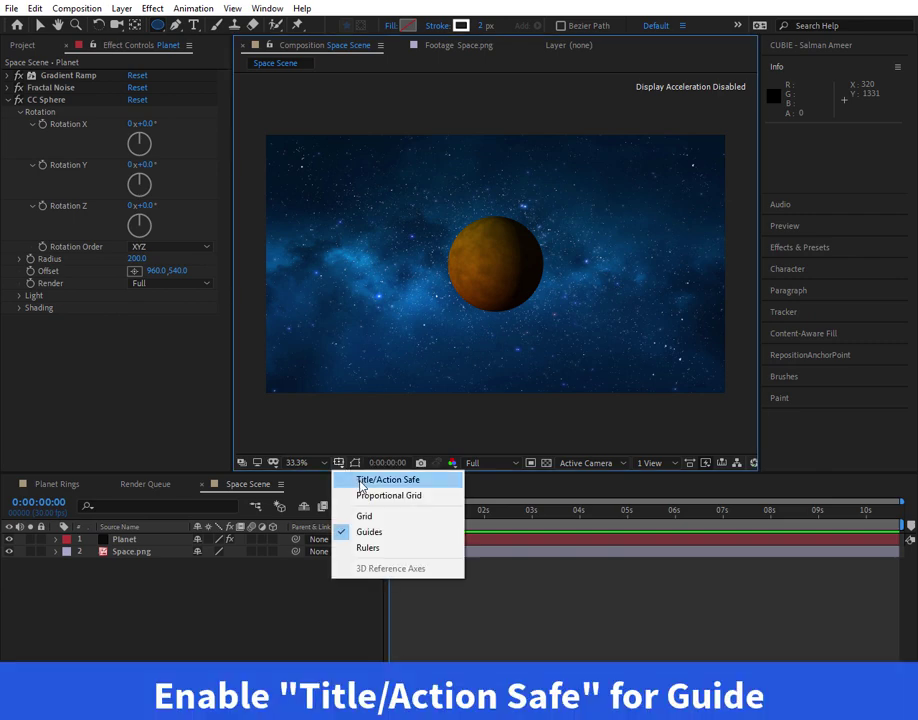
left_click(360, 482)
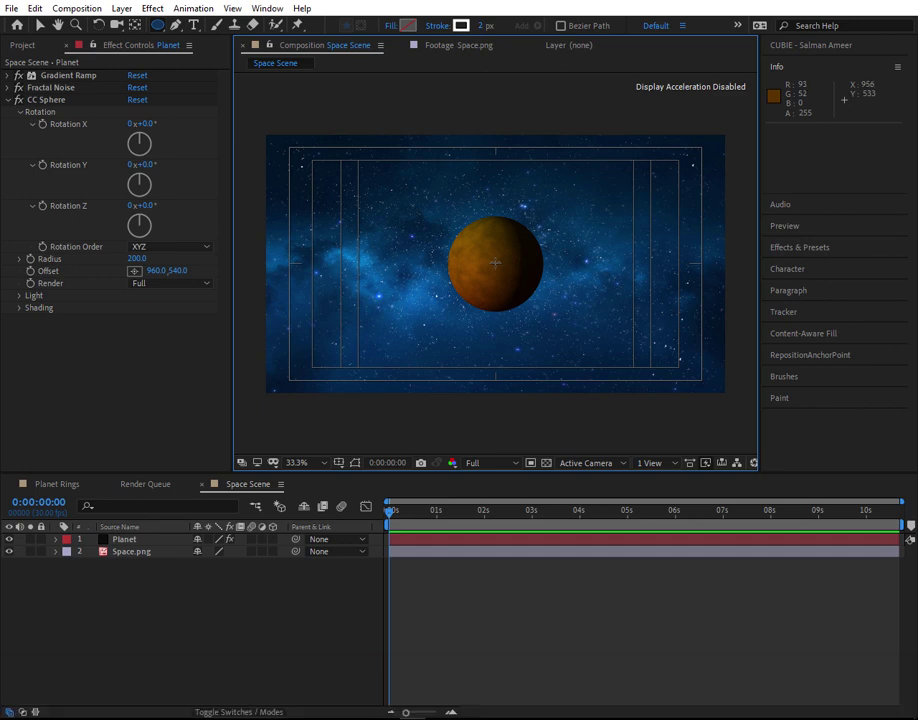
left_click_drag(495, 262, 578, 346)
left_click_drag(537, 317, 565, 315)
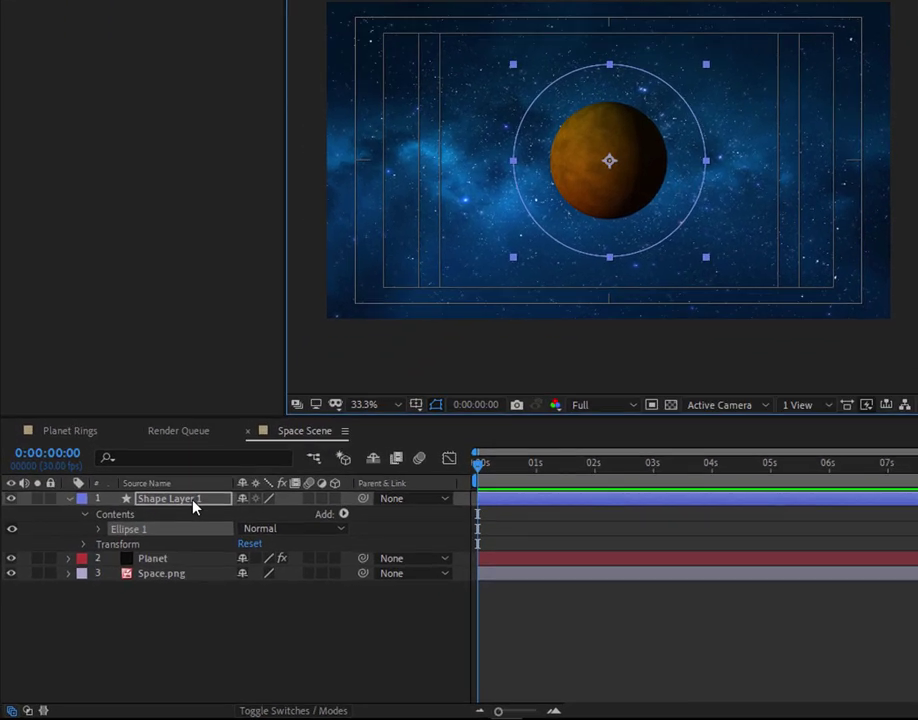
- Rename the new shape layer as Rings
key("Return")
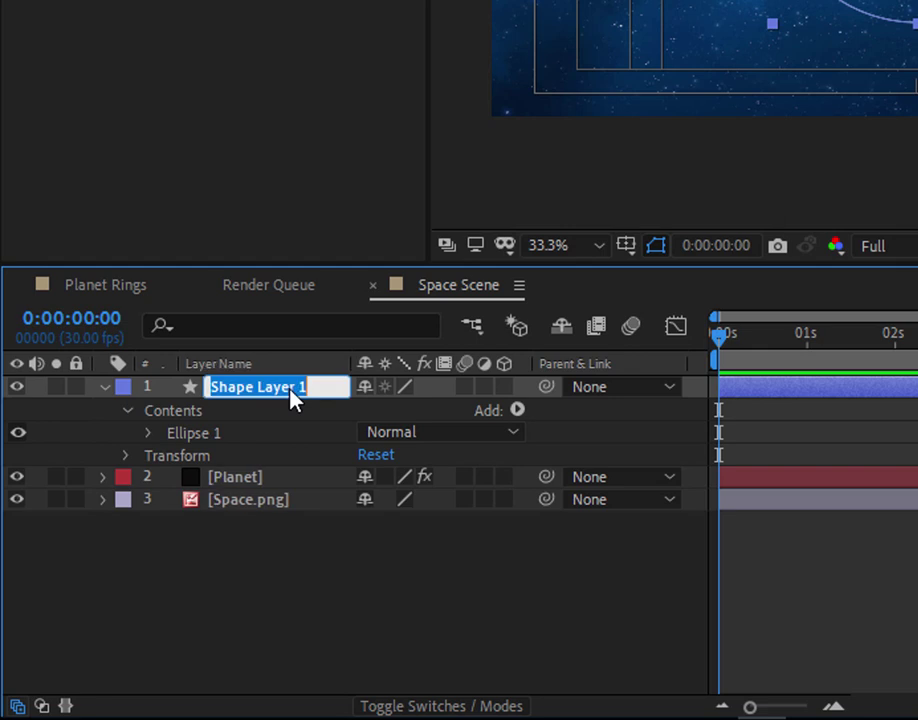
type("Rings")
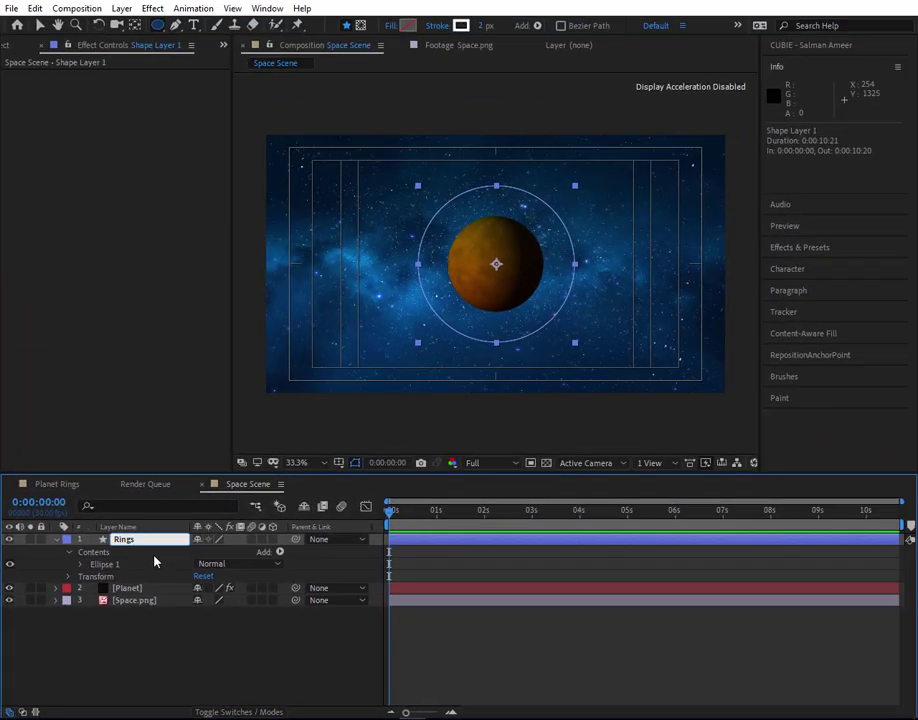
key("Return")
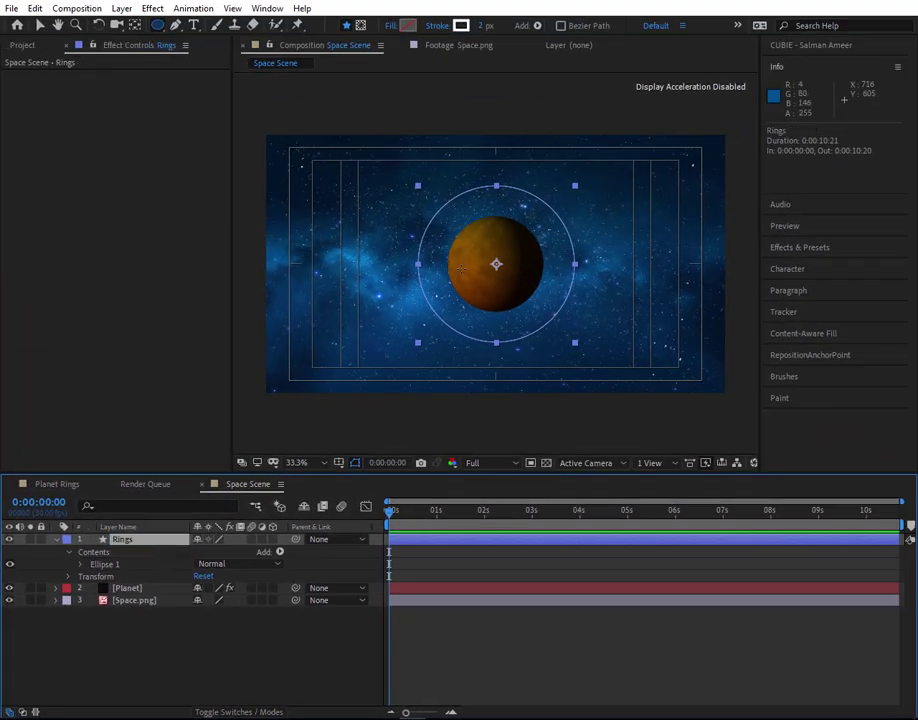
- Set the stroke width of the circle on the Rings layer to 40 px
mouse_move(483, 26)
left_mouse_down()
mouse_move(511, 20)
mouse_move(492, 27)
left_mouse_up()
left_click(488, 25)
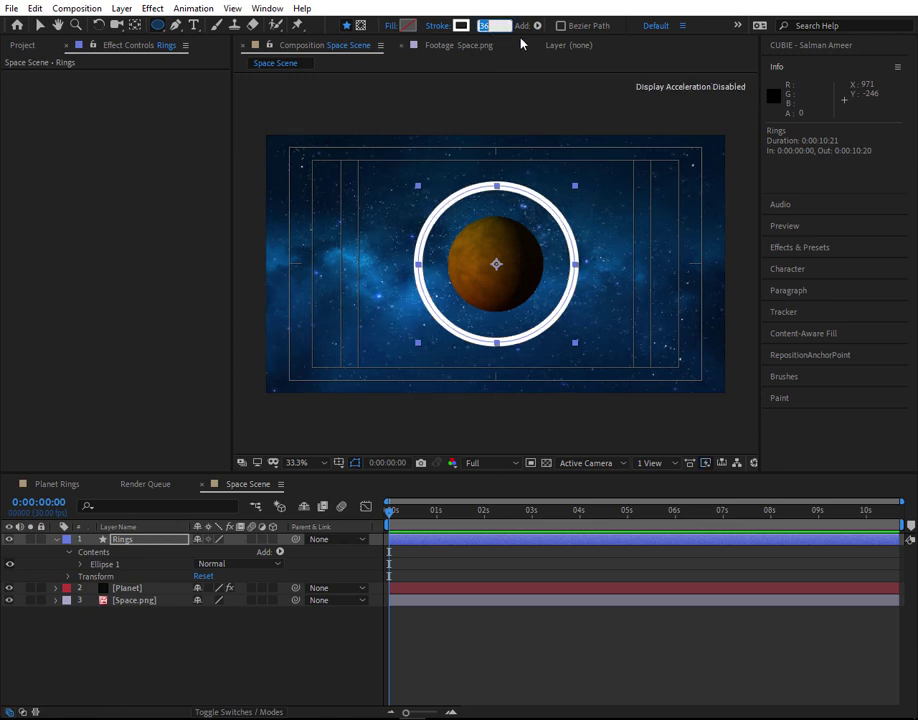
type("4")
key("Return")
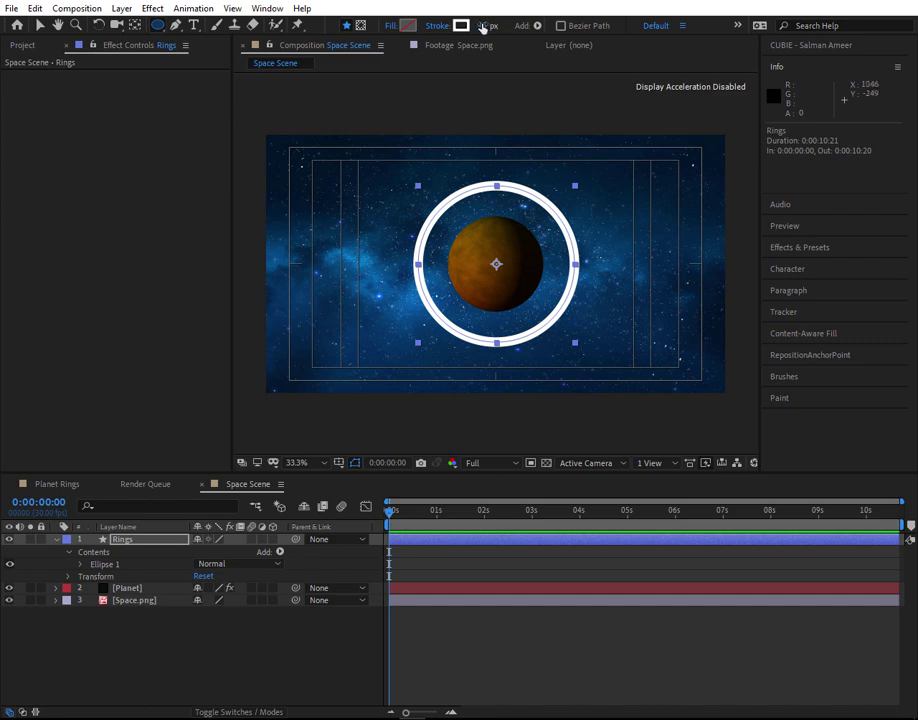
left_click(483, 26)
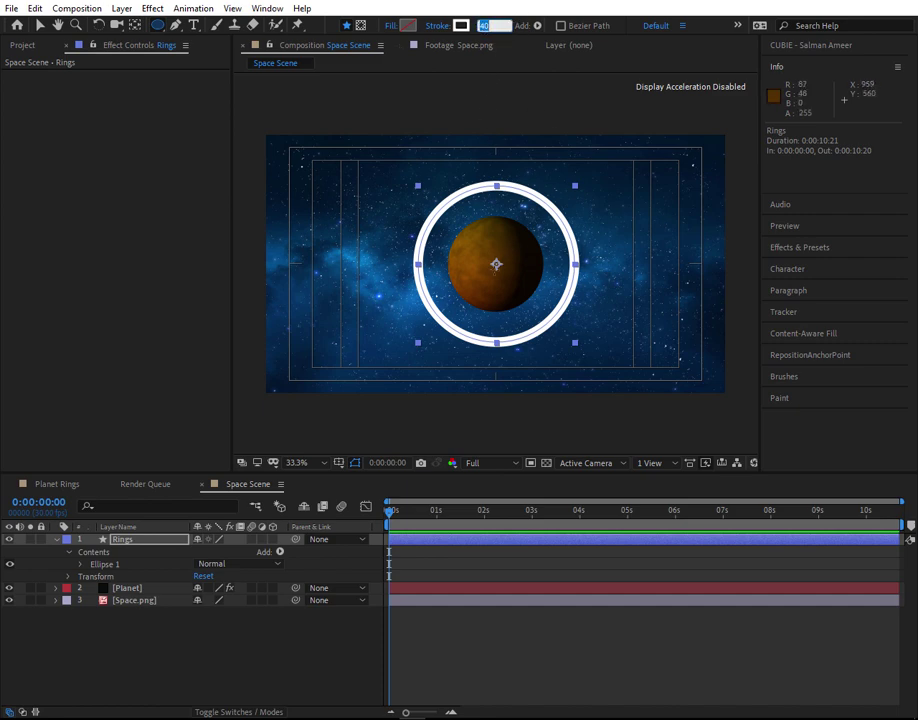
- Draw a second, smaller centered circle about 582 px in diameter in the Rings layer, with a 10 px stroke
left_click(141, 544)
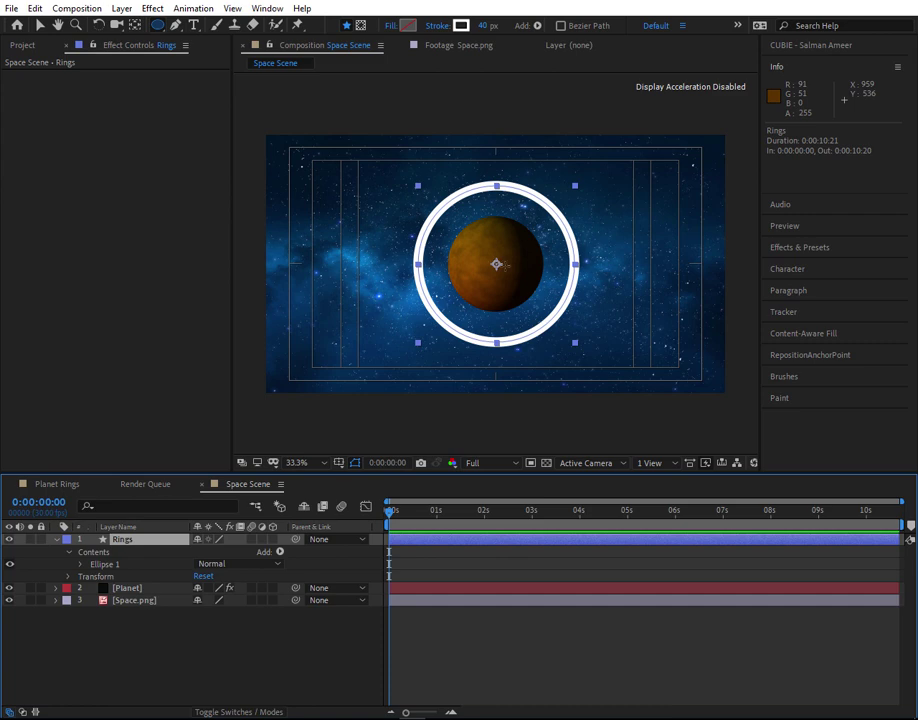
left_click_drag(496, 262, 560, 333)
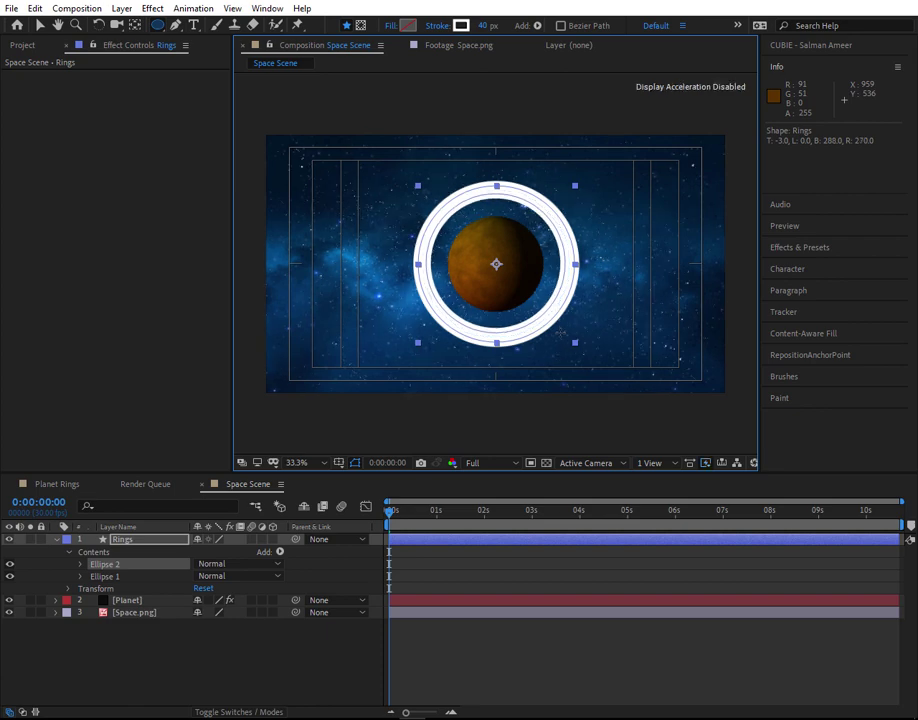
left_click(482, 27)
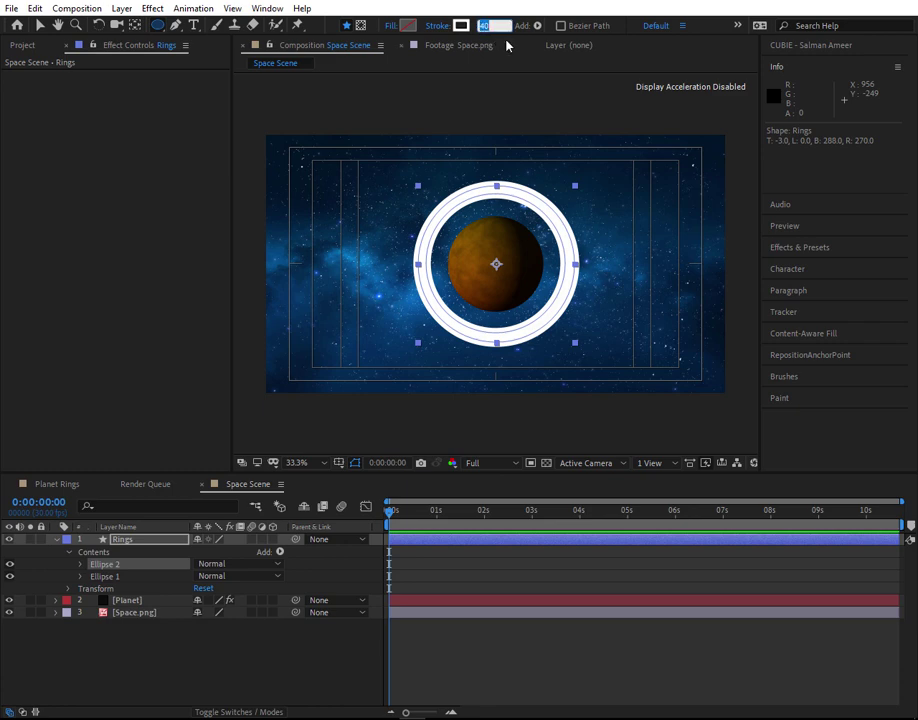
type("10")
key("Return")
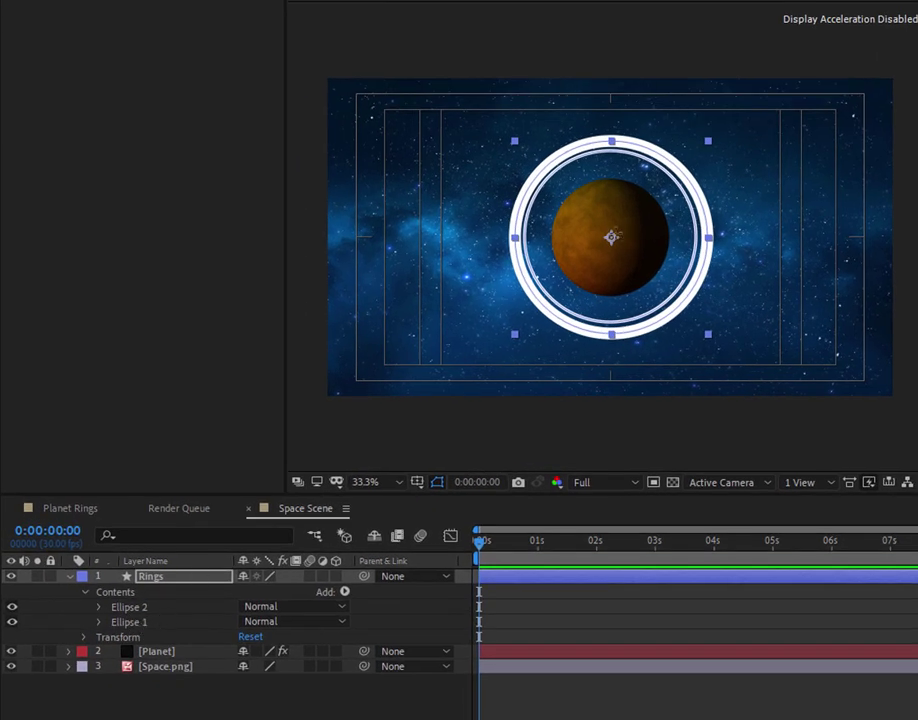
- Duplicate Ellipse 1 in the Rings layer and move the copy above Ellipse 2
left_click(137, 624)
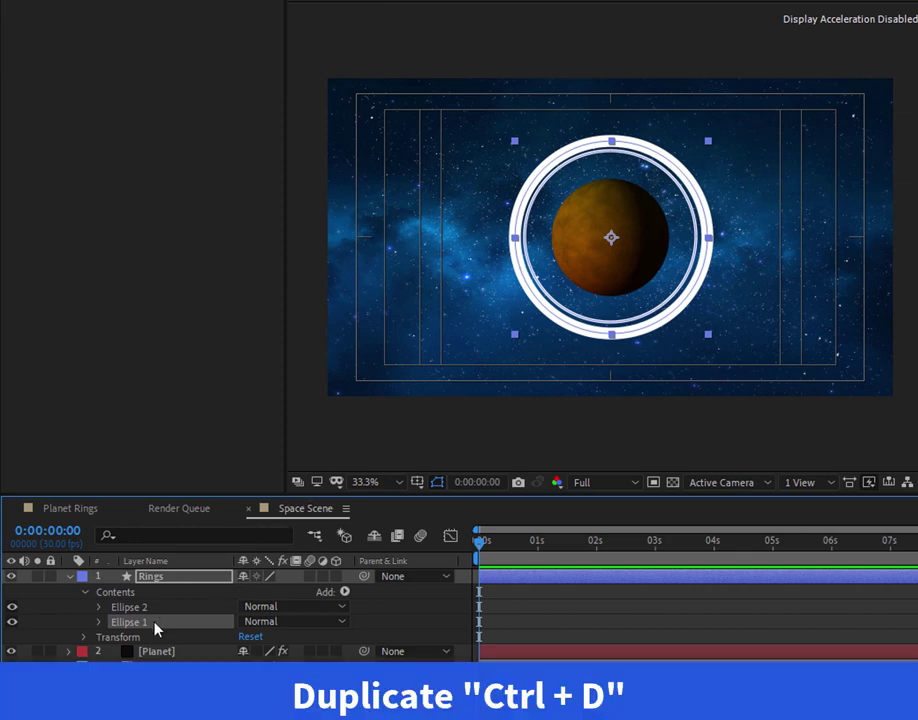
key("ctrl+d")
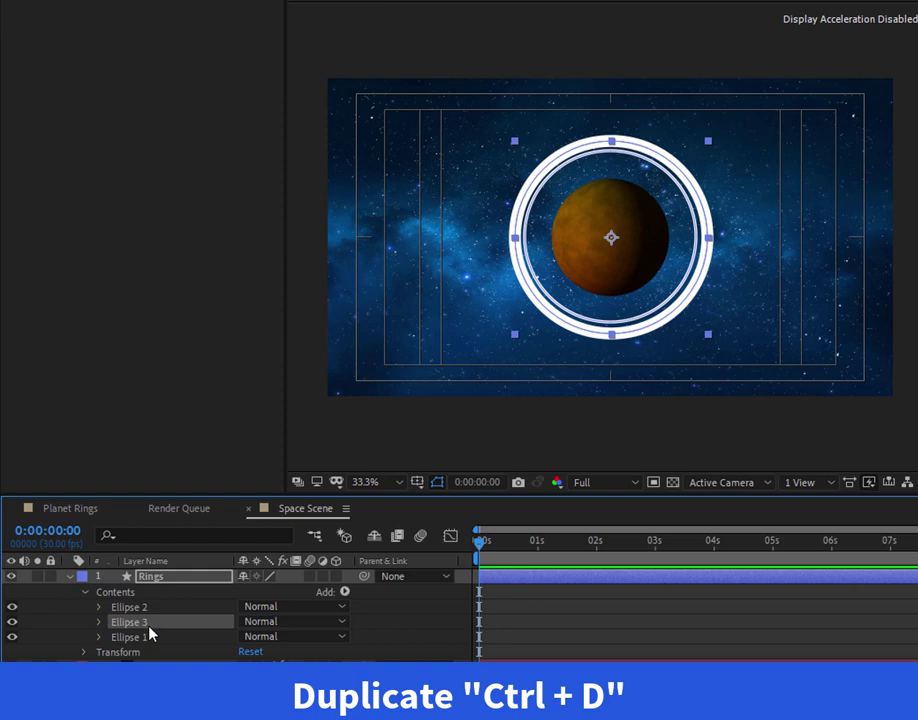
left_click_drag(148, 628, 158, 610)
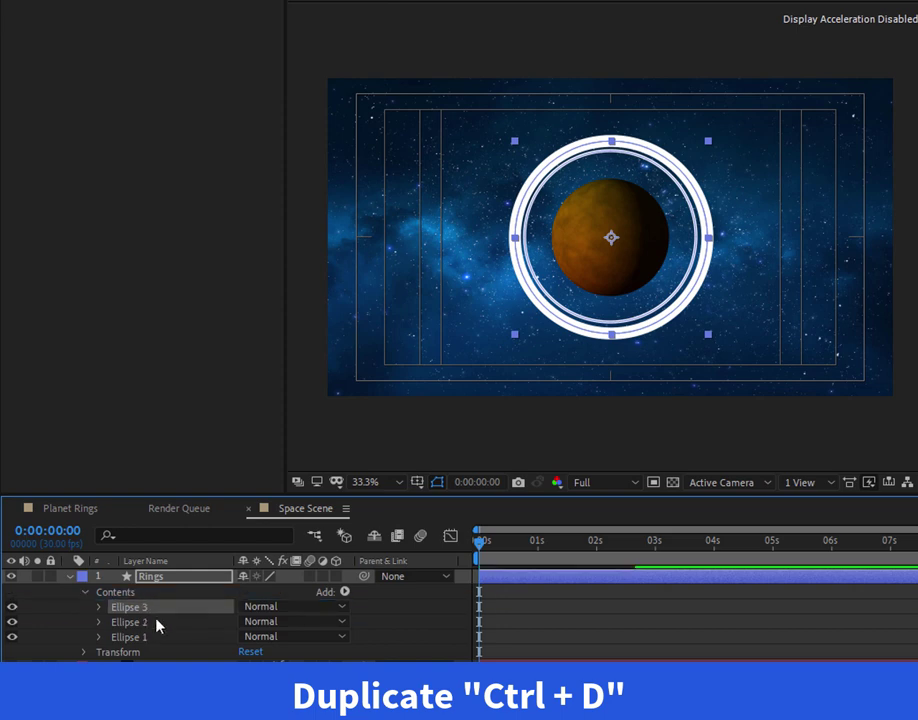
- Reduce the duplicated ellipse's path size to 505 to form an inner ring
left_click(99, 607)
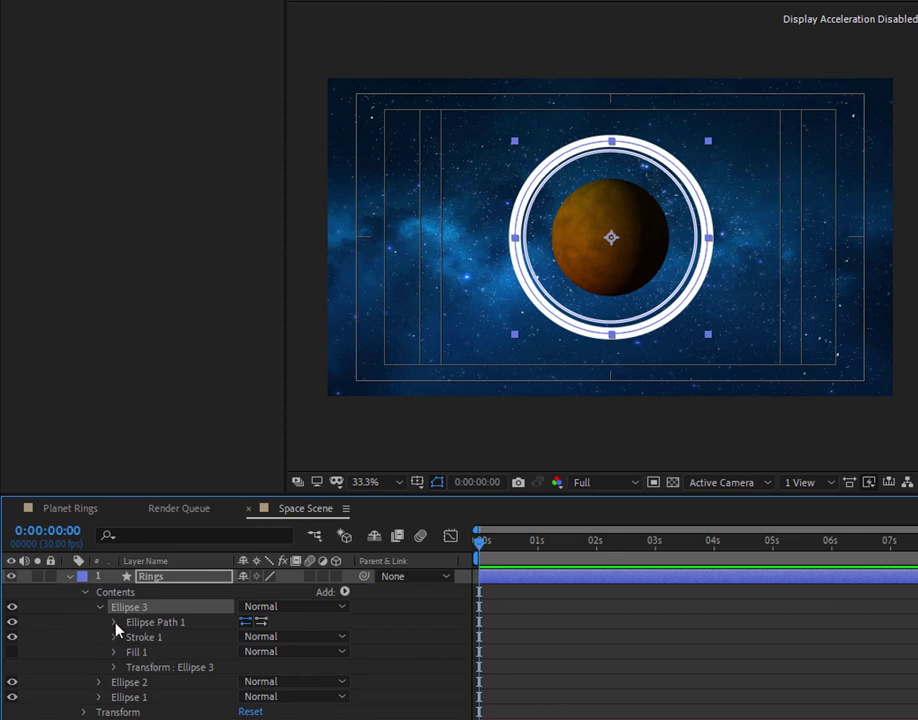
left_click(115, 623)
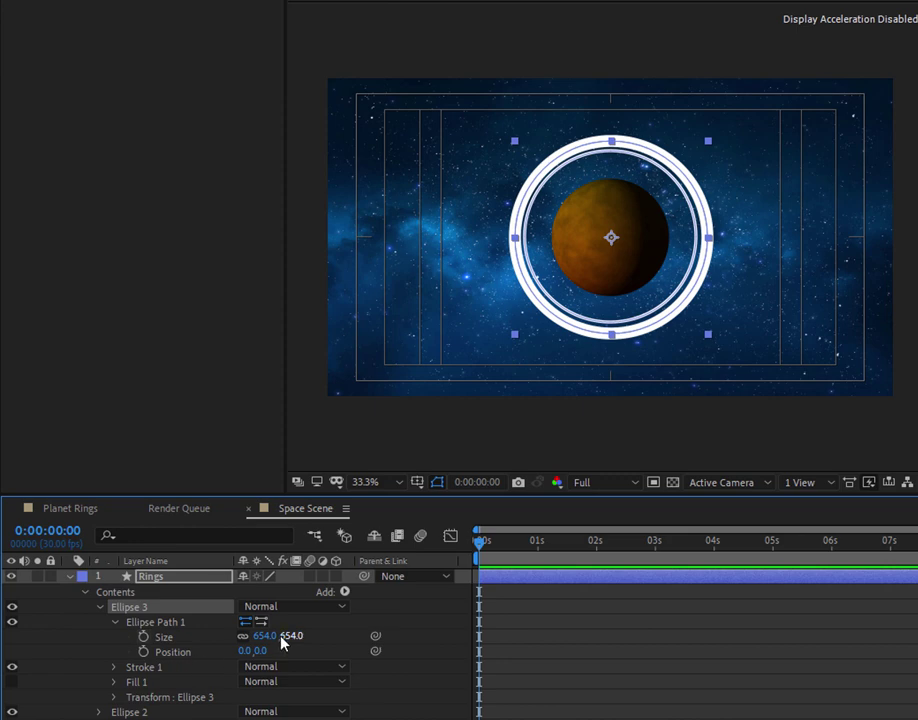
left_click_drag(262, 636, 151, 641)
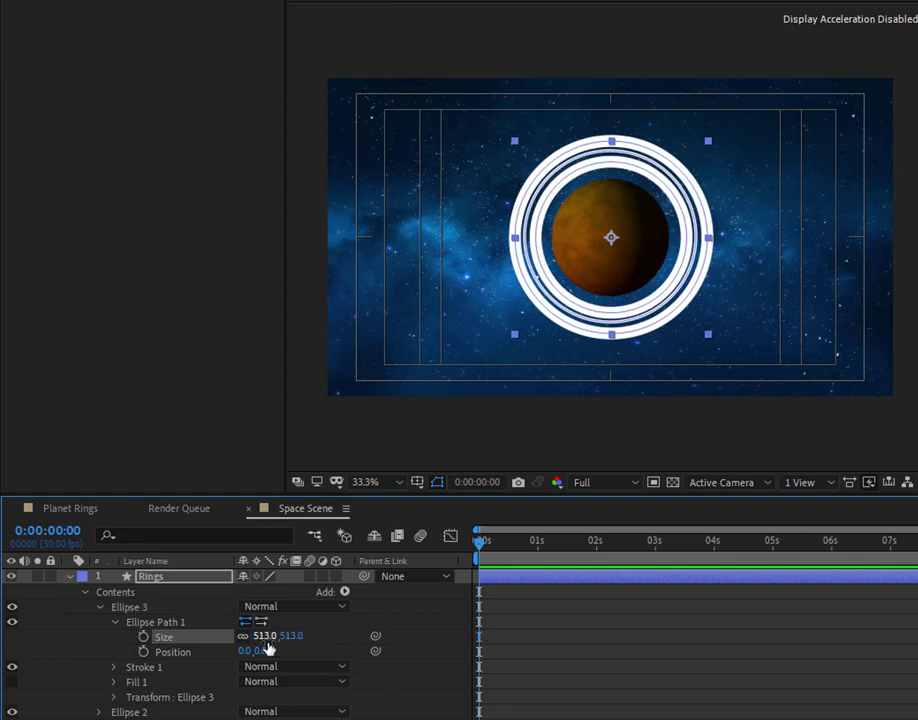
left_click_drag(266, 644, 259, 642)
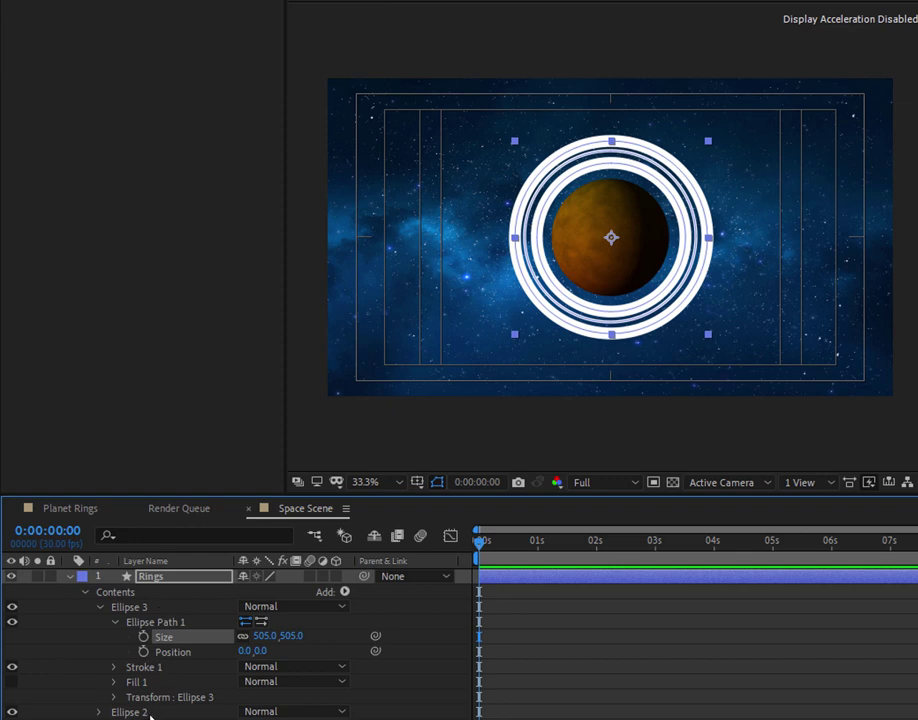
- Filter the Rings layer's properties for "size" and show only the Size property of Ellipse 3
left_click(82, 591)
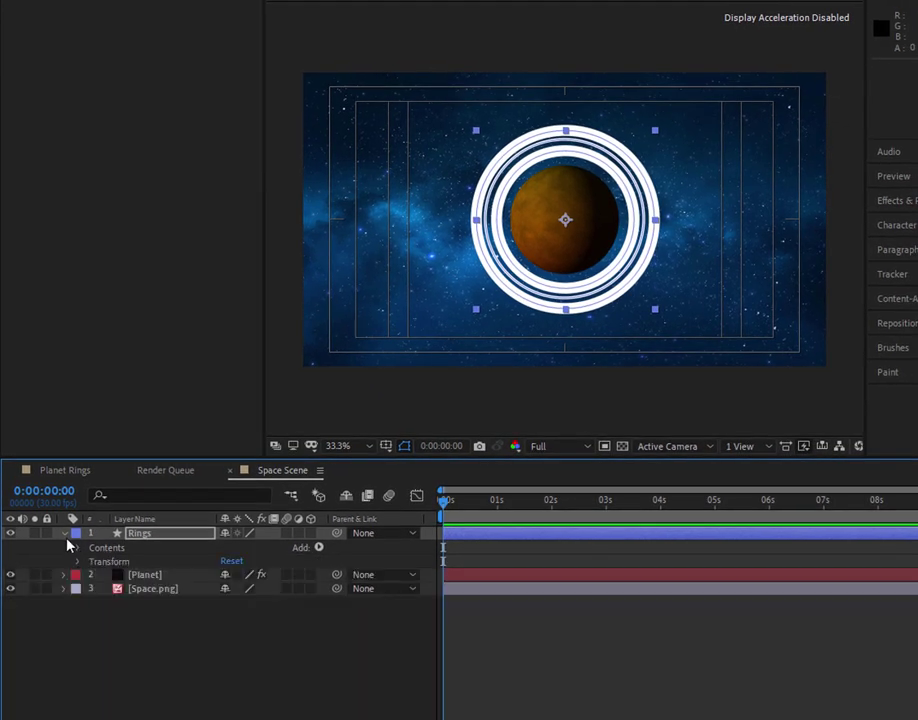
left_click(65, 535)
left_click(152, 534)
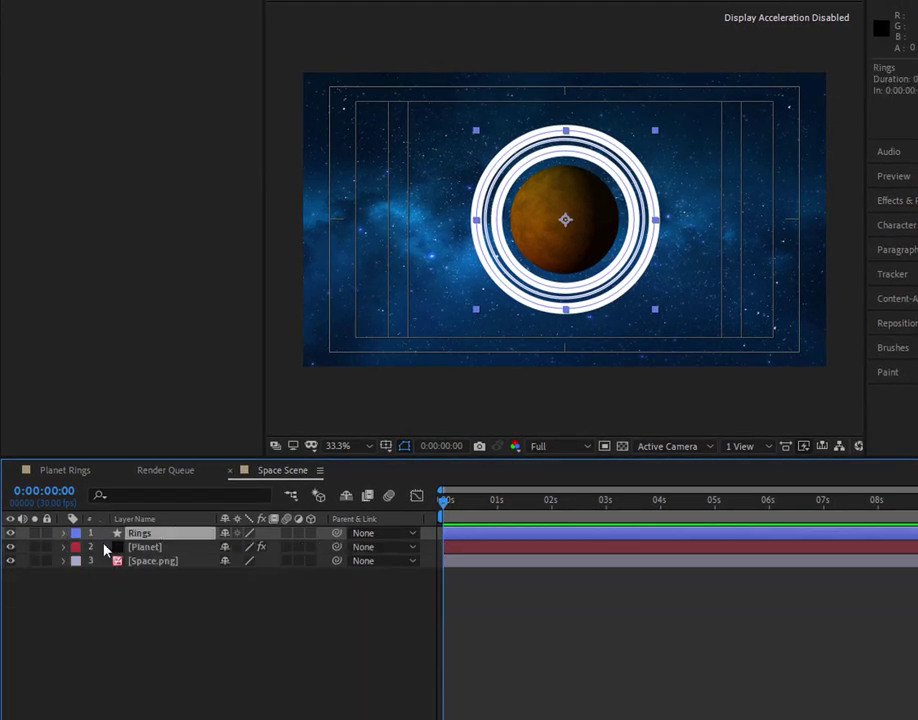
left_click(181, 496)
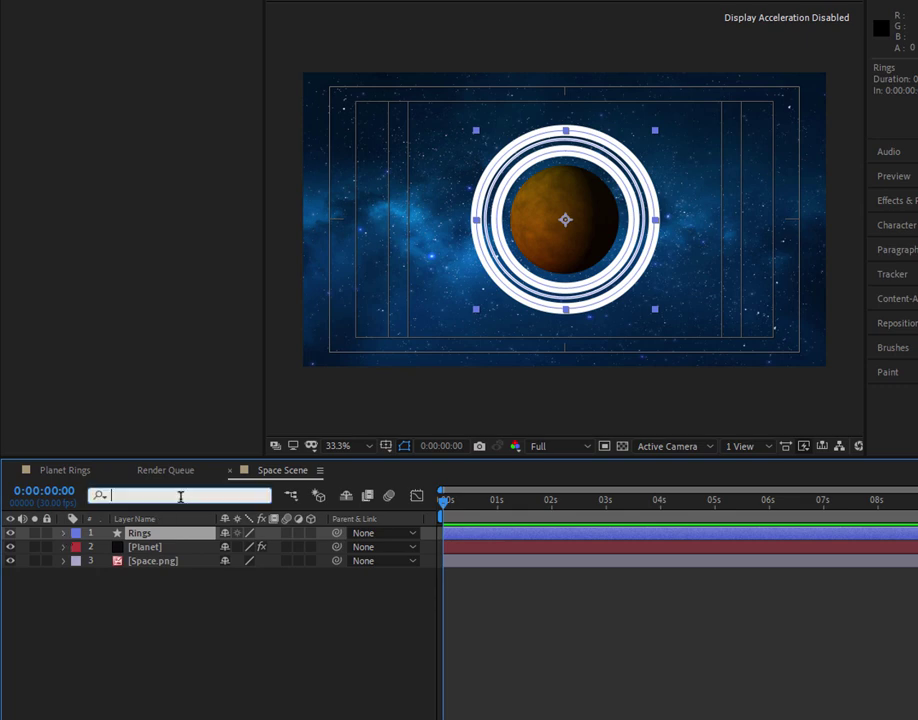
type("siz")
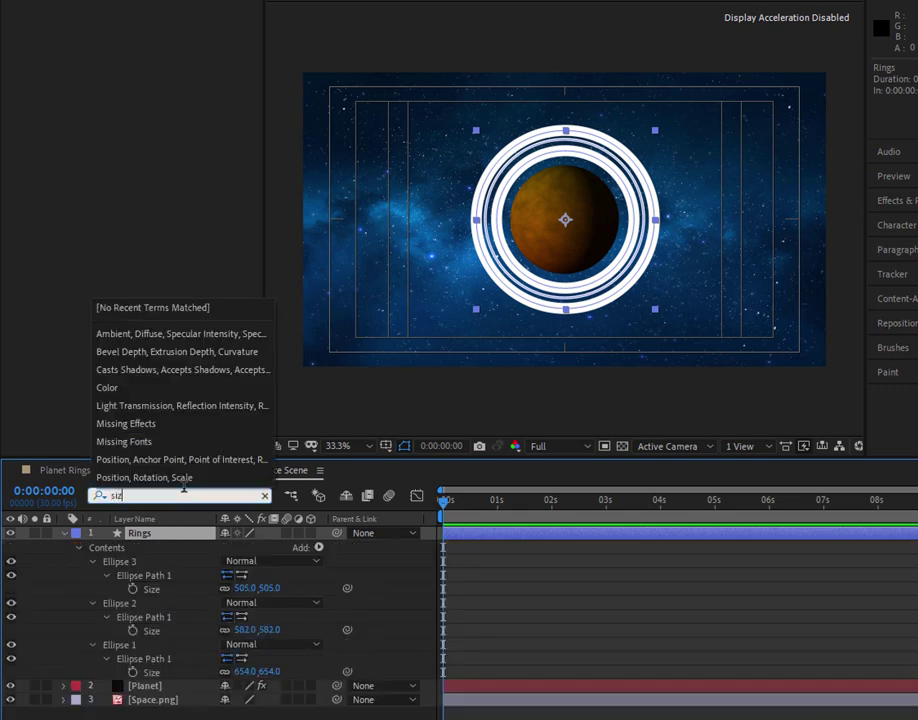
type("e")
left_click(151, 590)
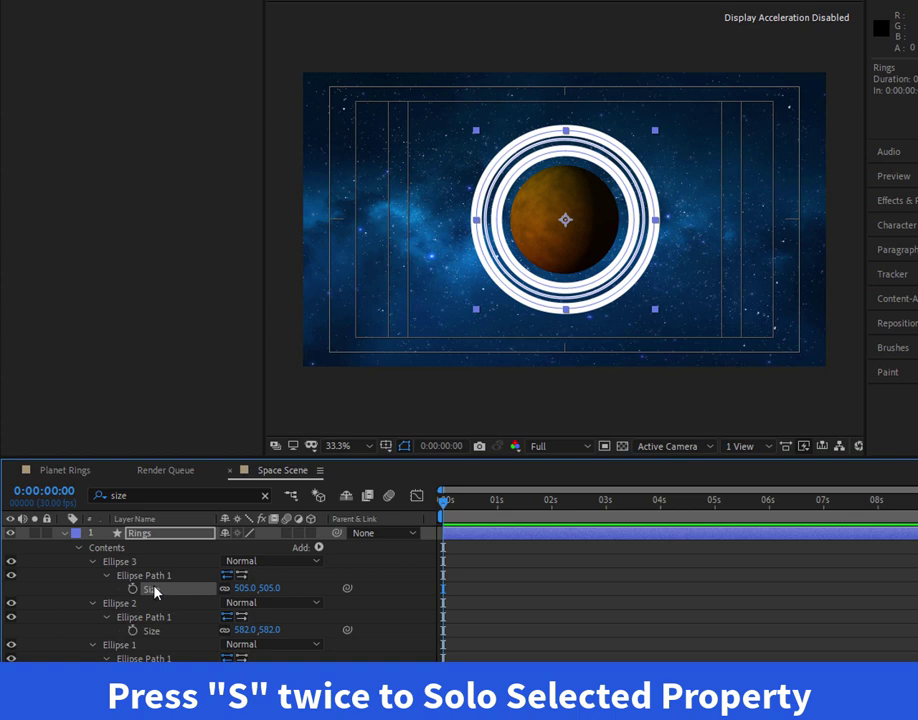
key("s")
key("s")
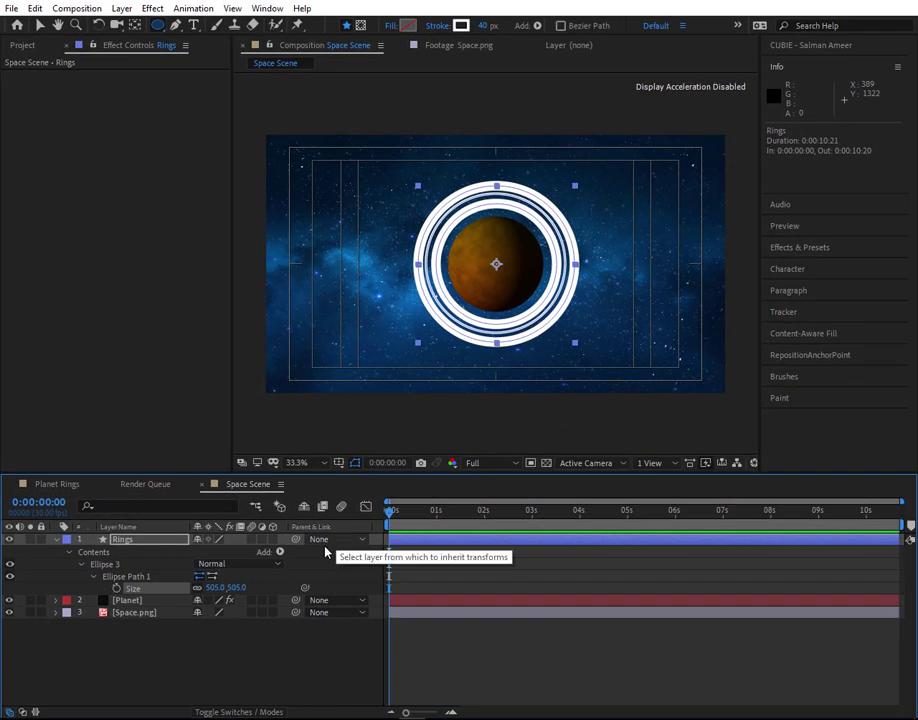
- Turn off the Title/Action Safe overlay and hide the layer controls in the composition view
left_click(339, 463)
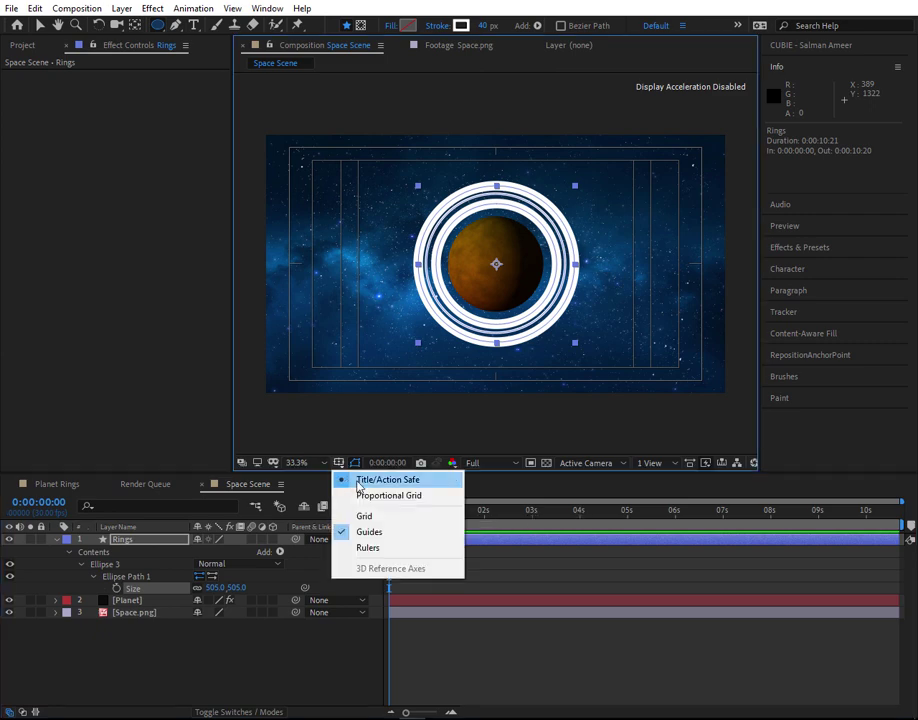
left_click(366, 481)
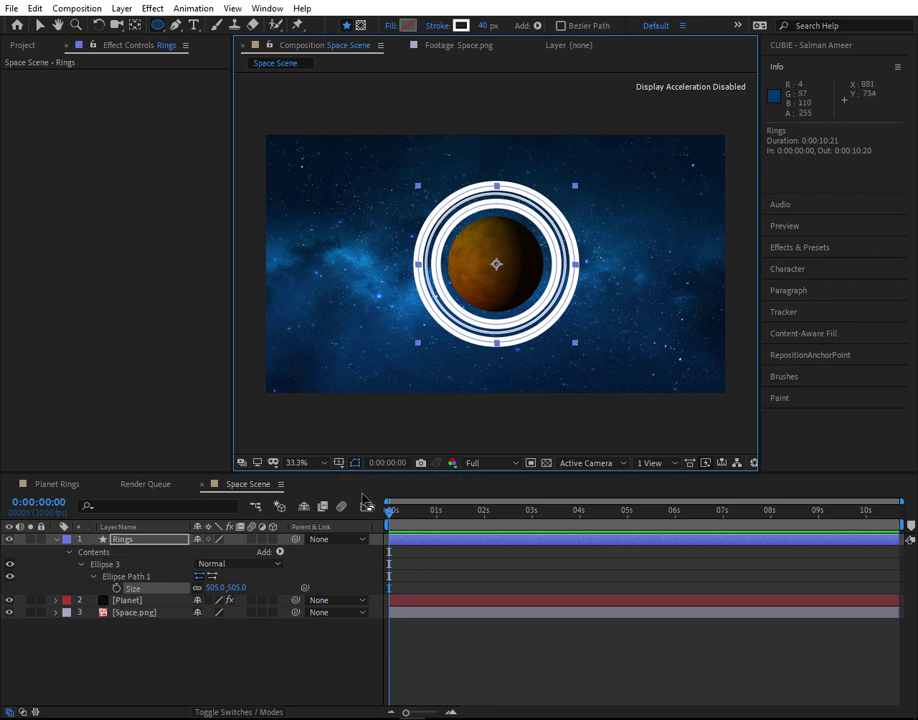
left_click(129, 541)
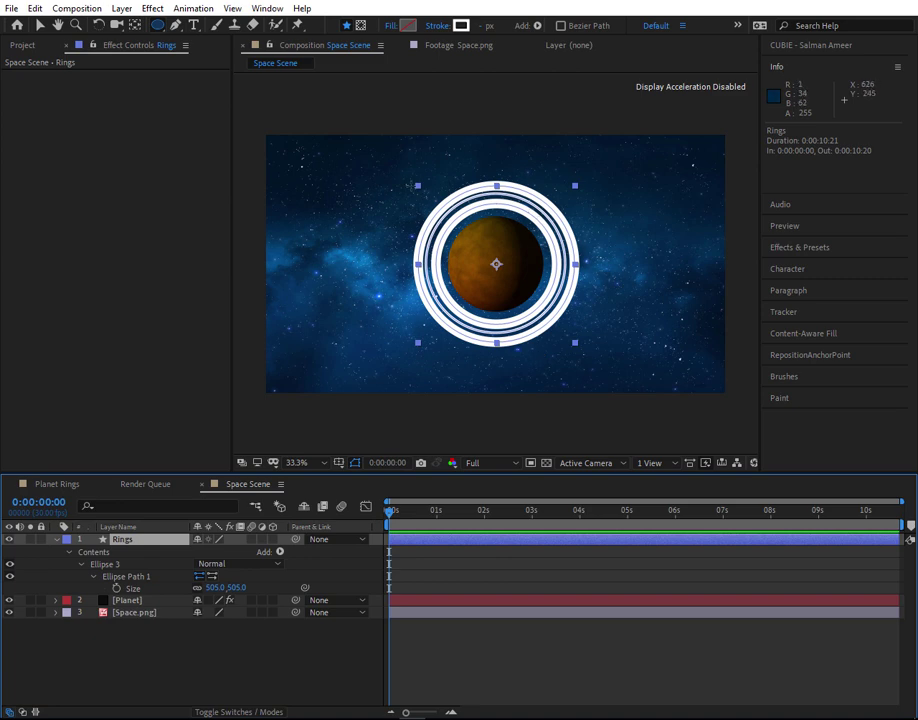
left_click(232, 8)
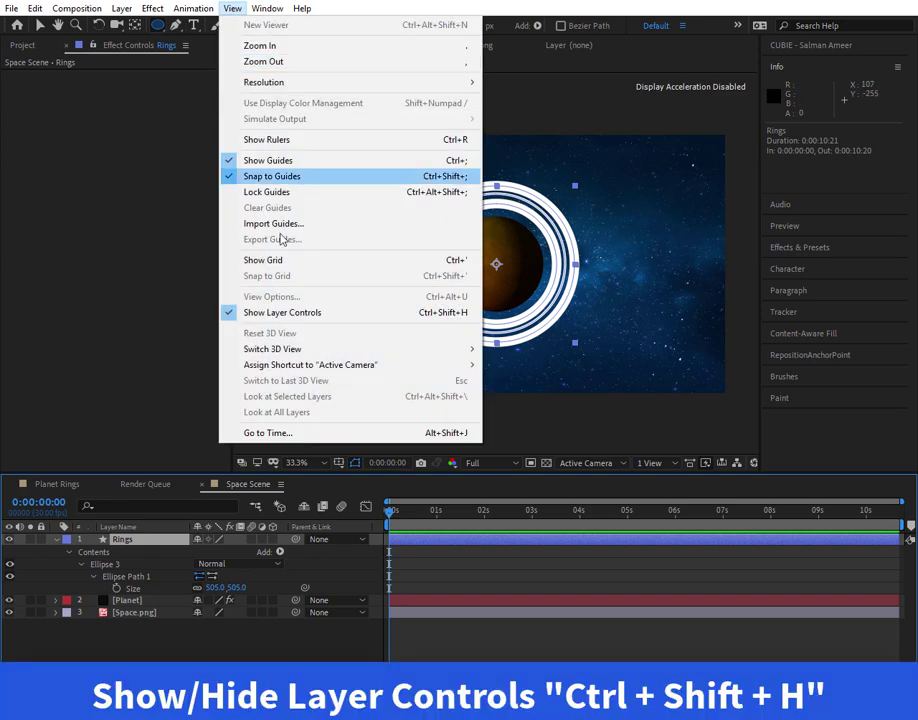
left_click(282, 314)
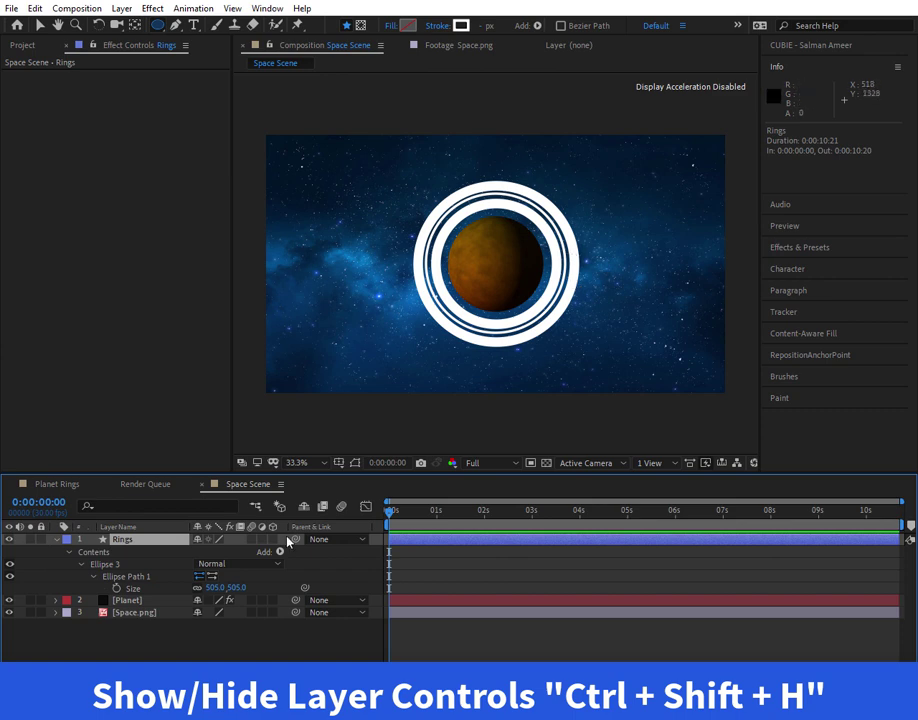
- Try rotating the 2D Rings layer to -76° through its Transform properties, and undo the rotation
left_click(56, 539)
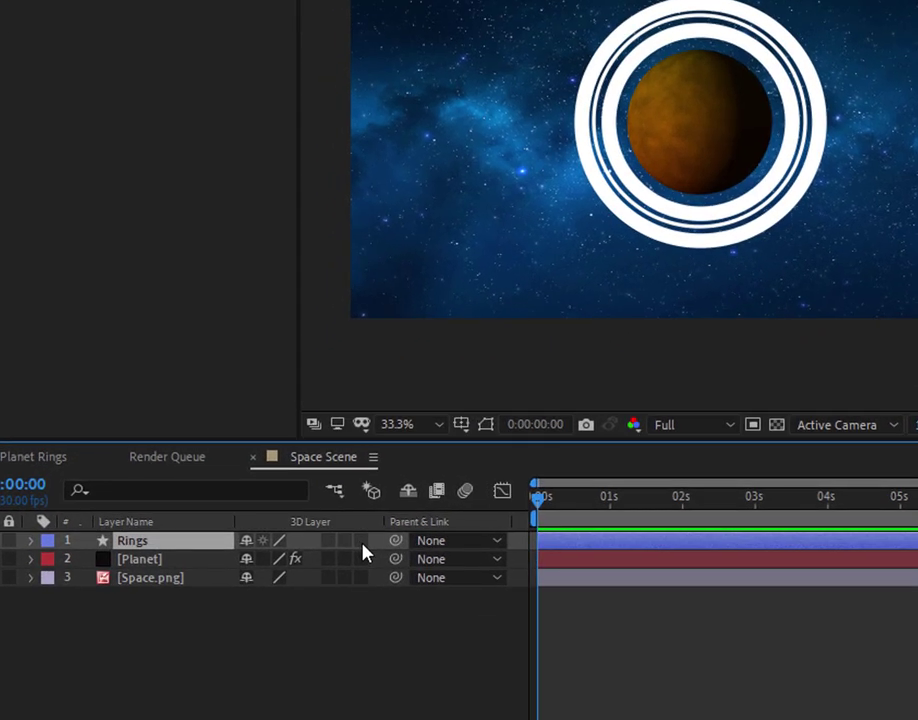
left_click(361, 540)
left_click(361, 540)
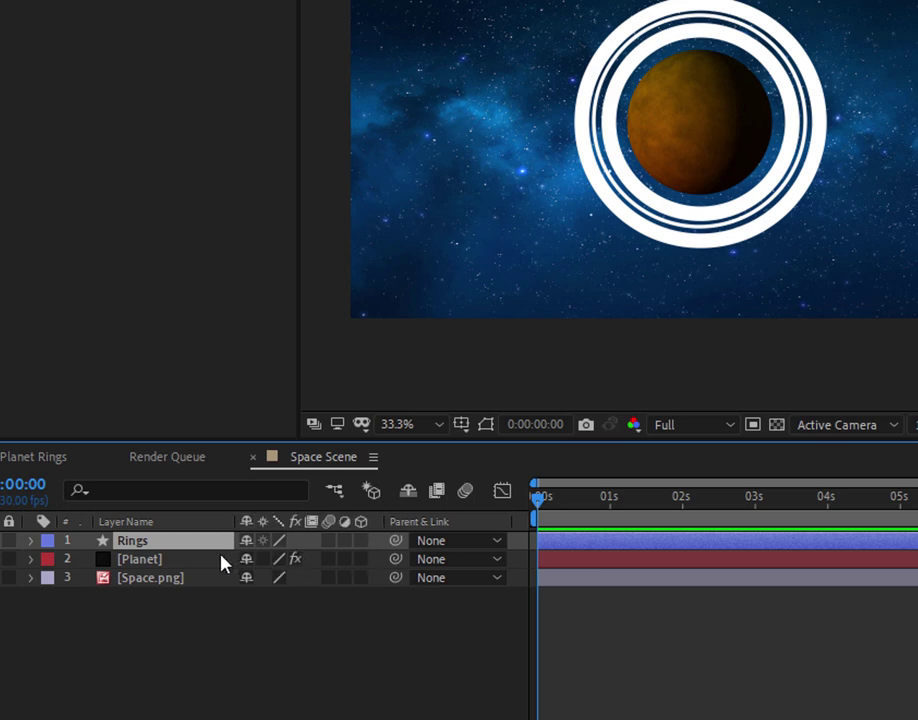
left_click(31, 541)
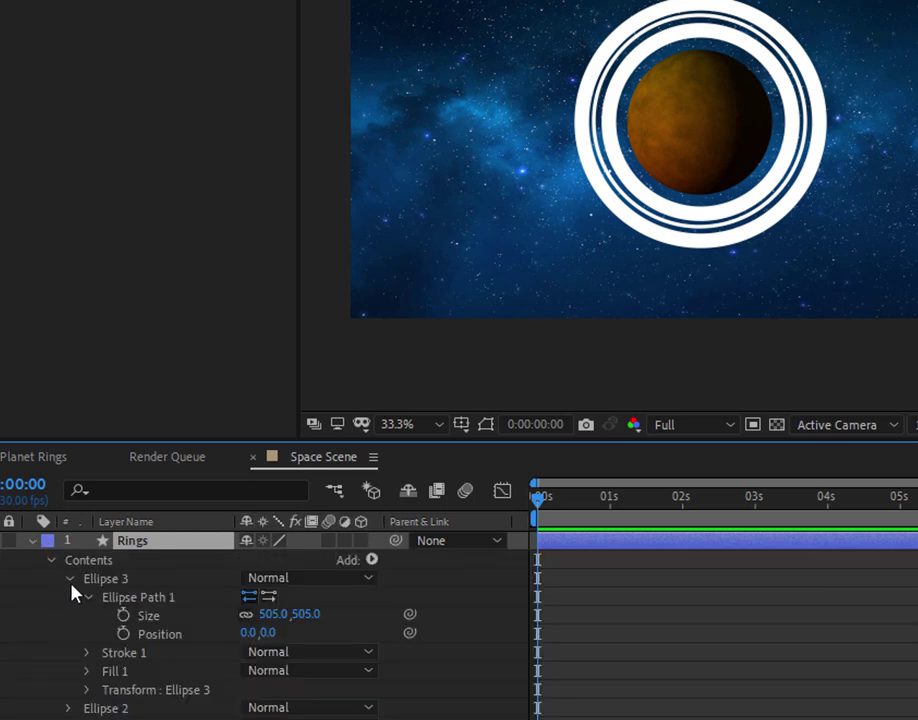
left_click(51, 560)
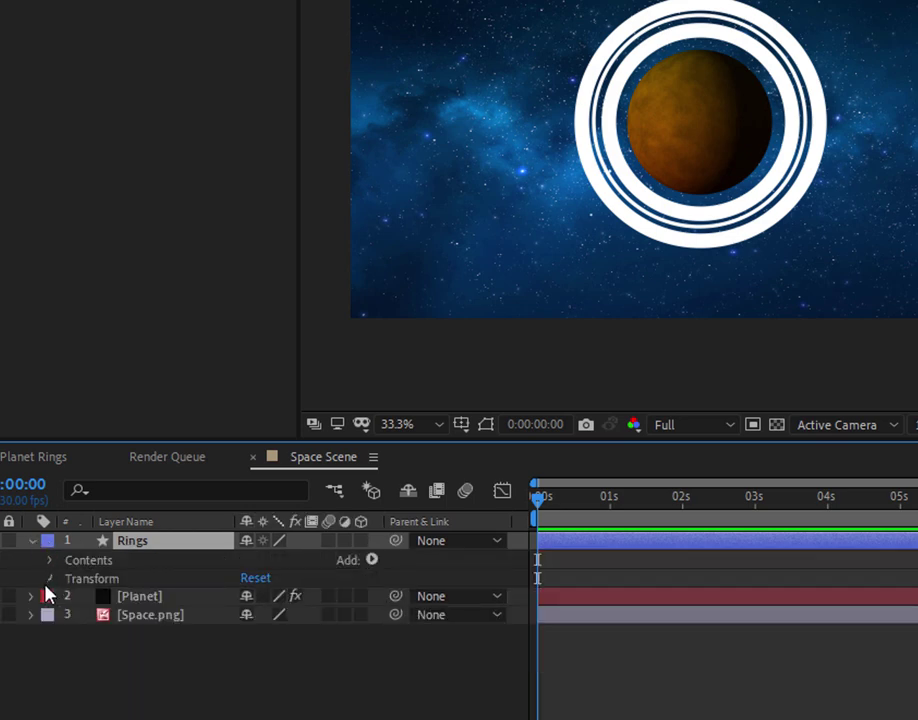
left_click(51, 578)
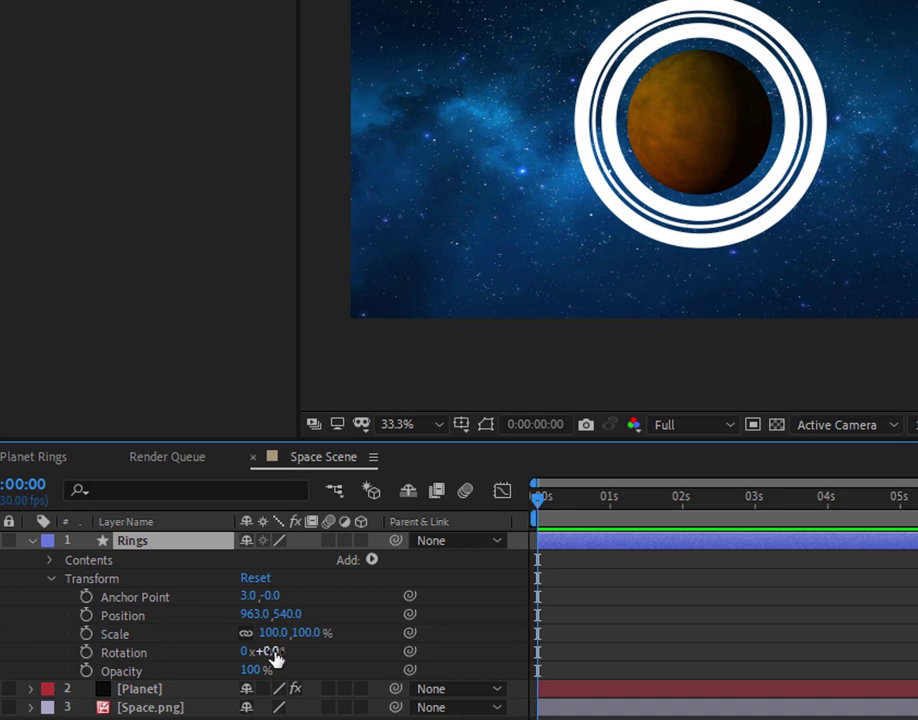
left_click_drag(275, 657, 200, 658)
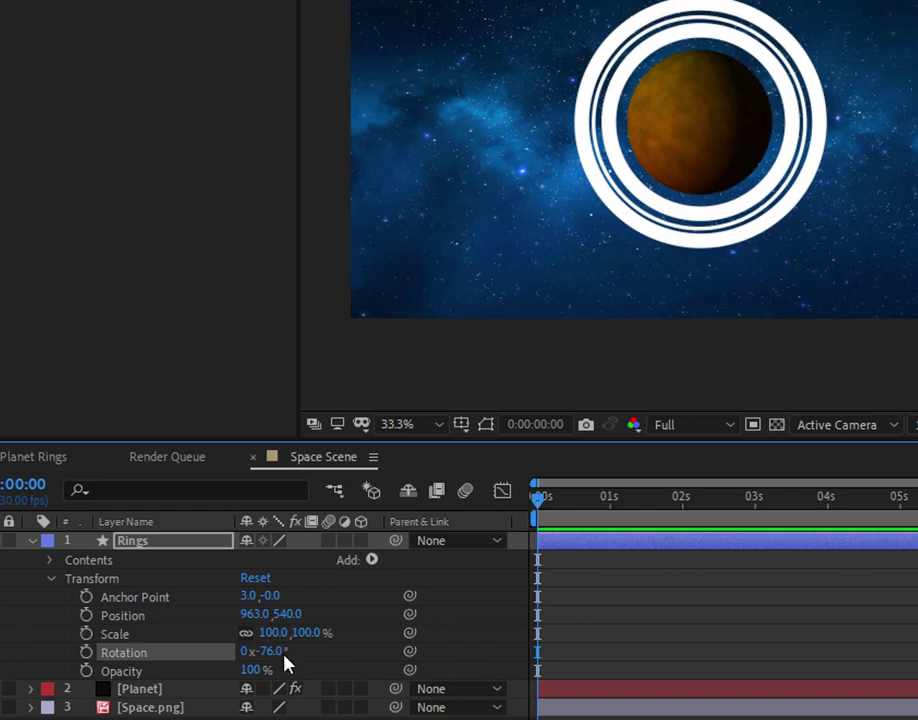
key("ctrl+z")
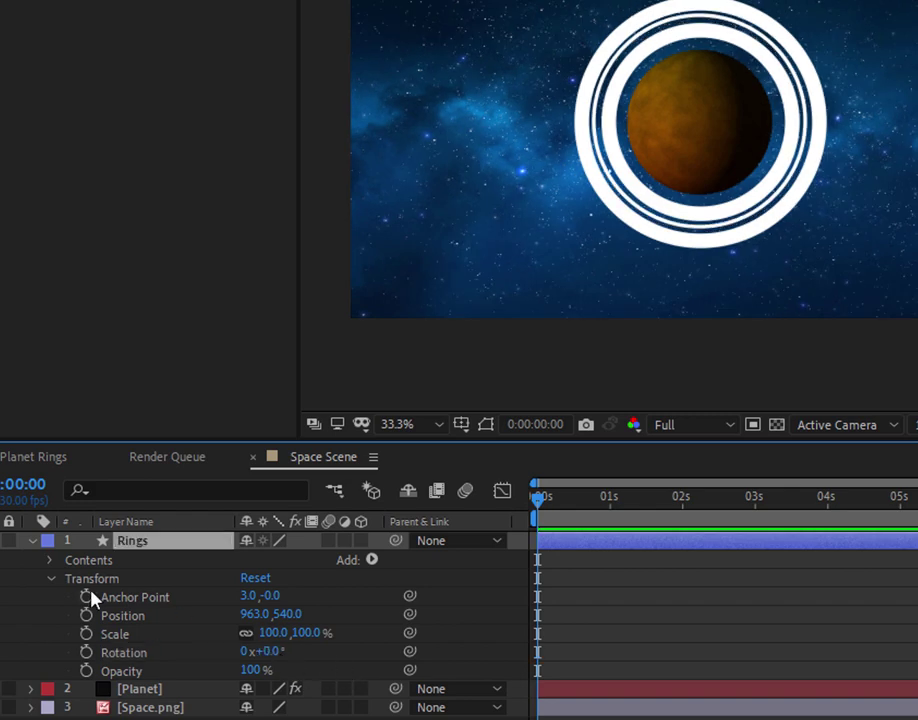
- Make Rings a 3D layer and reveal only its rotation properties
left_click(361, 541)
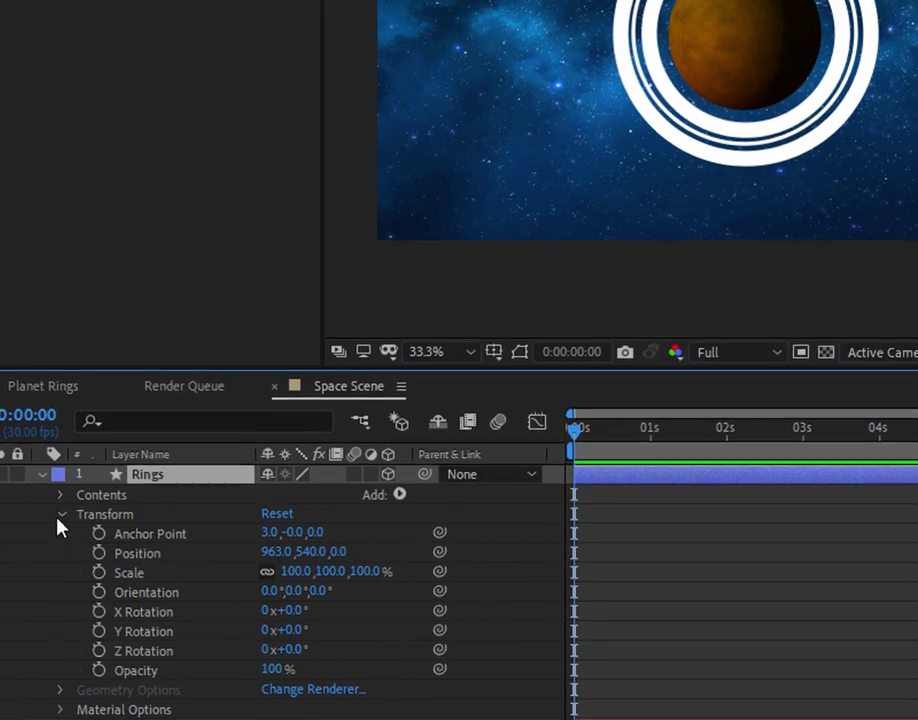
left_click(60, 516)
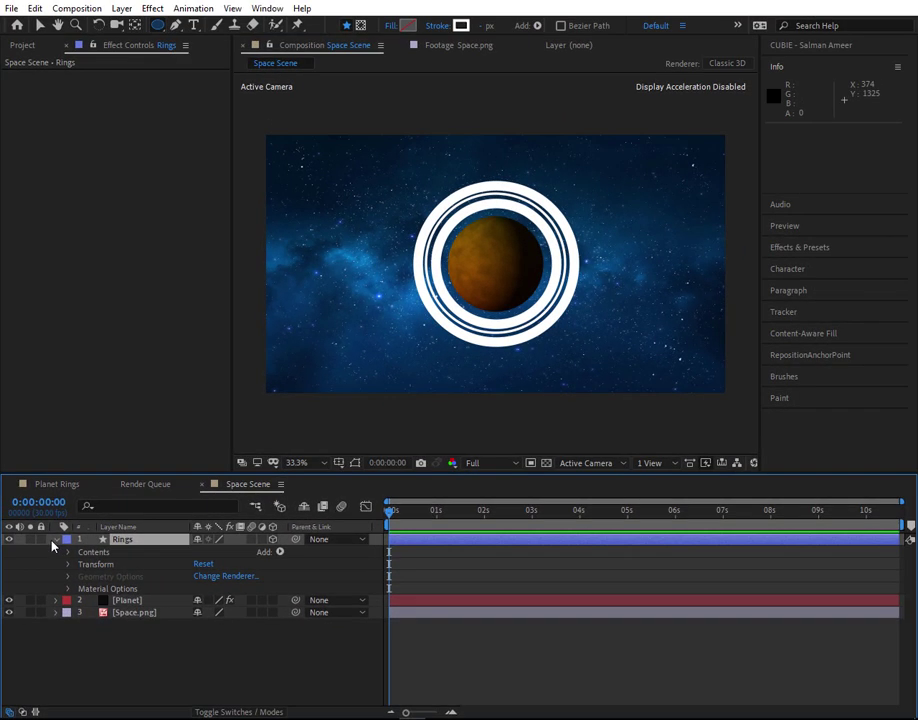
left_click(55, 540)
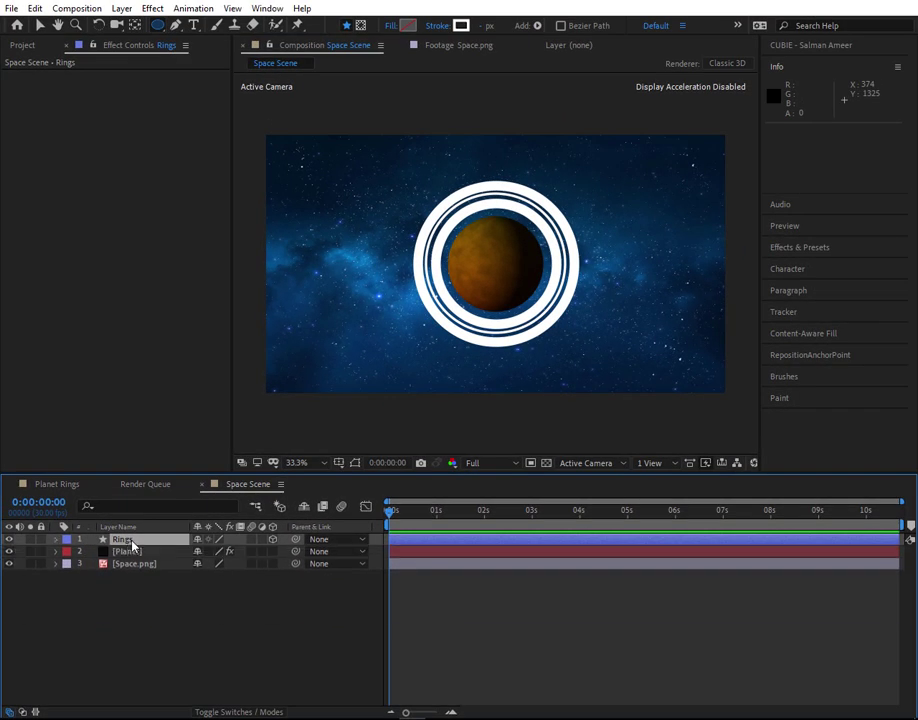
key("r")
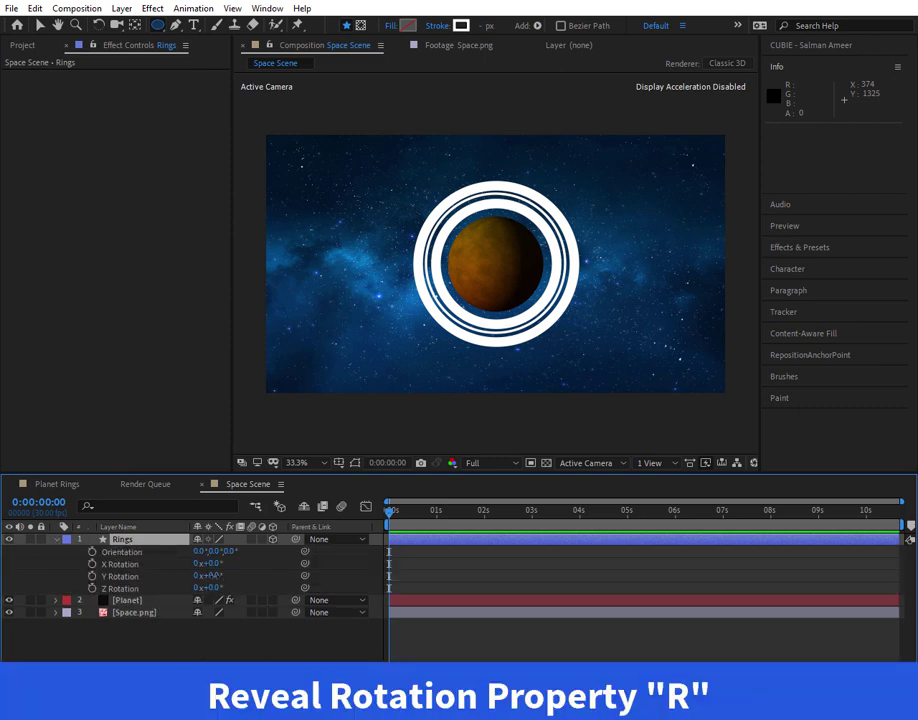
- Try a Y Rotation of 42° on the Rings layer, undo it, and set X Rotation to 67.5° instead
left_click_drag(215, 577, 240, 575)
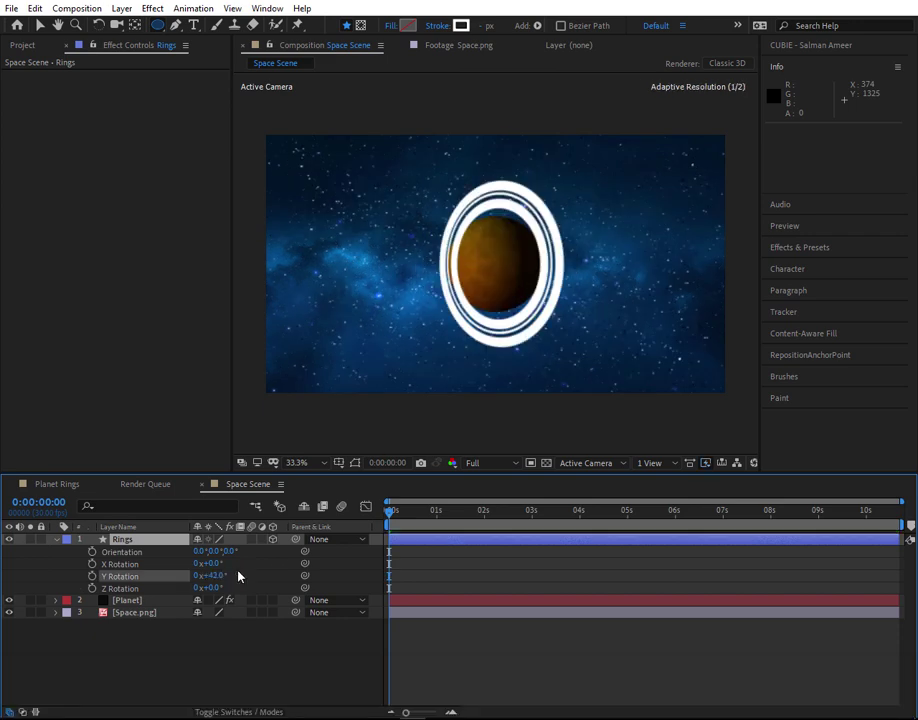
key("ctrl+z")
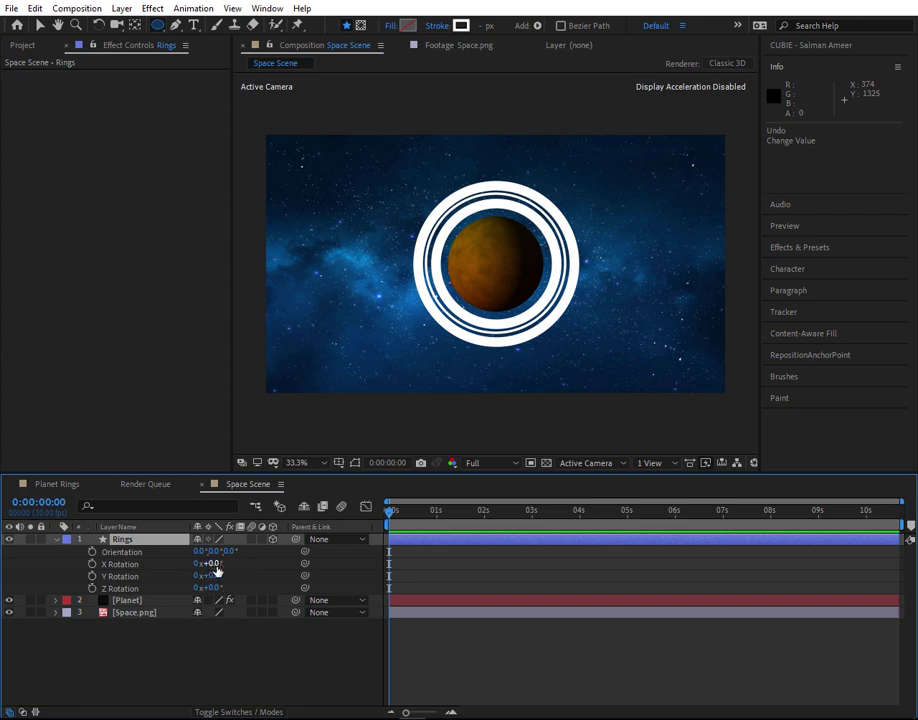
left_click(215, 566)
type("67.5")
key("Return")
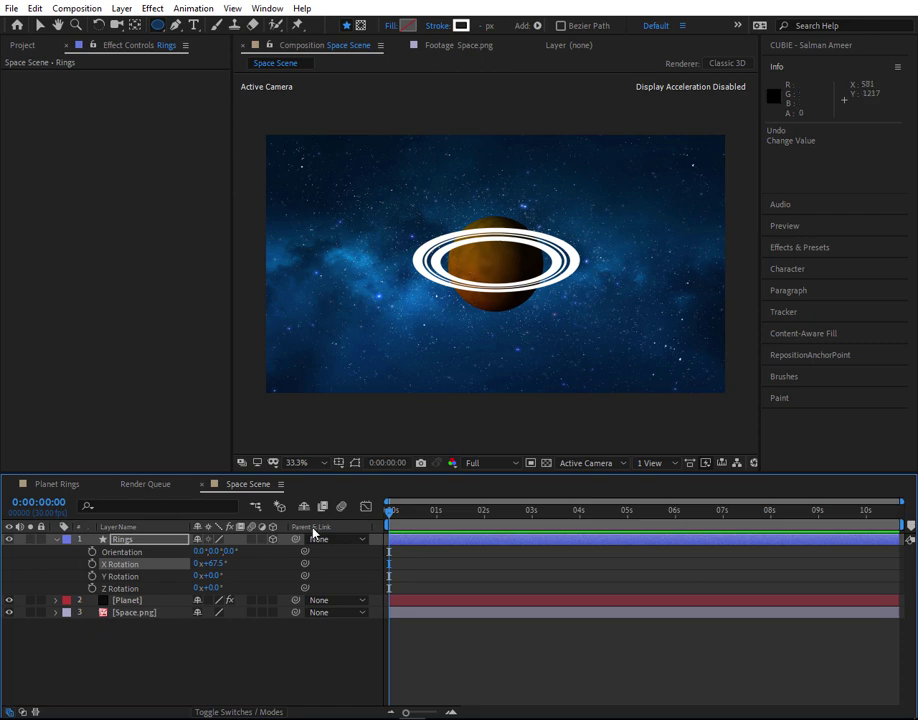
- Make Planet a 3D layer and set the Rings layer's X Rotation to 1x+287.5° so the rings encircle the planet
left_click(138, 603)
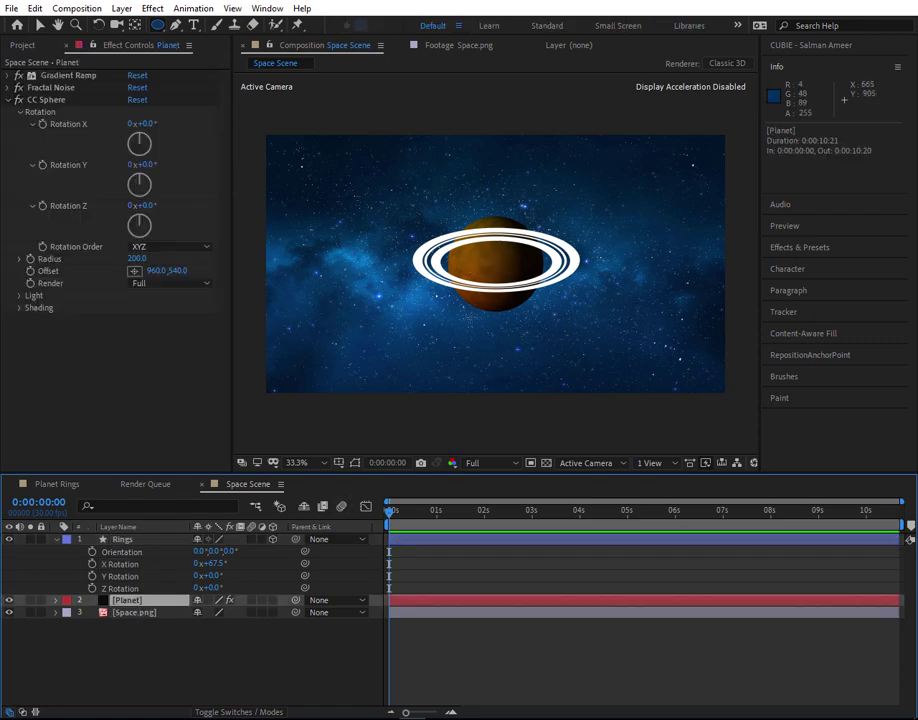
left_click(272, 601)
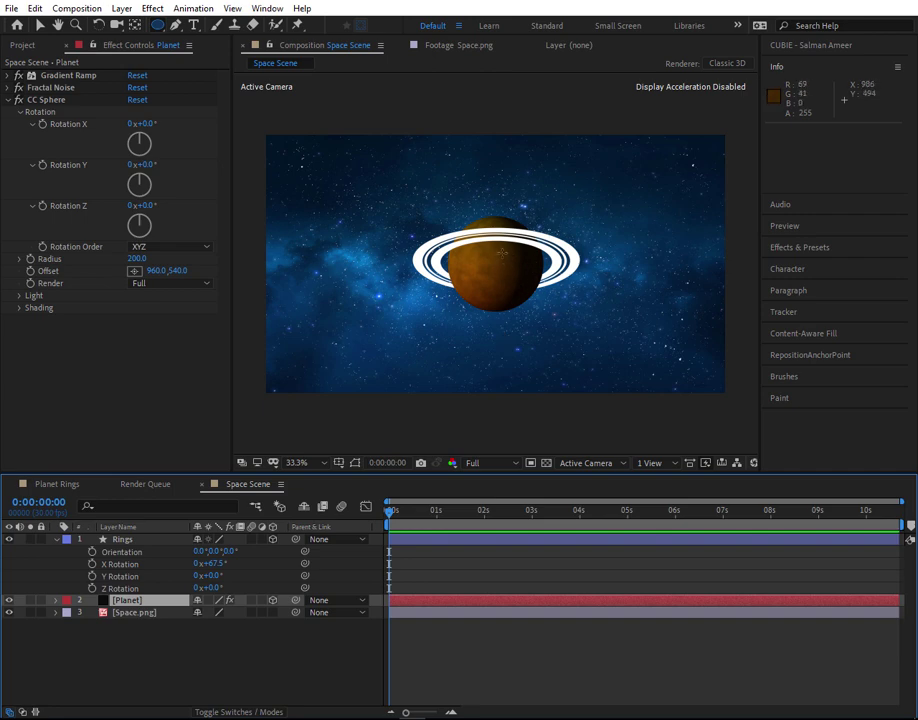
left_click_drag(210, 564, 605, 544)
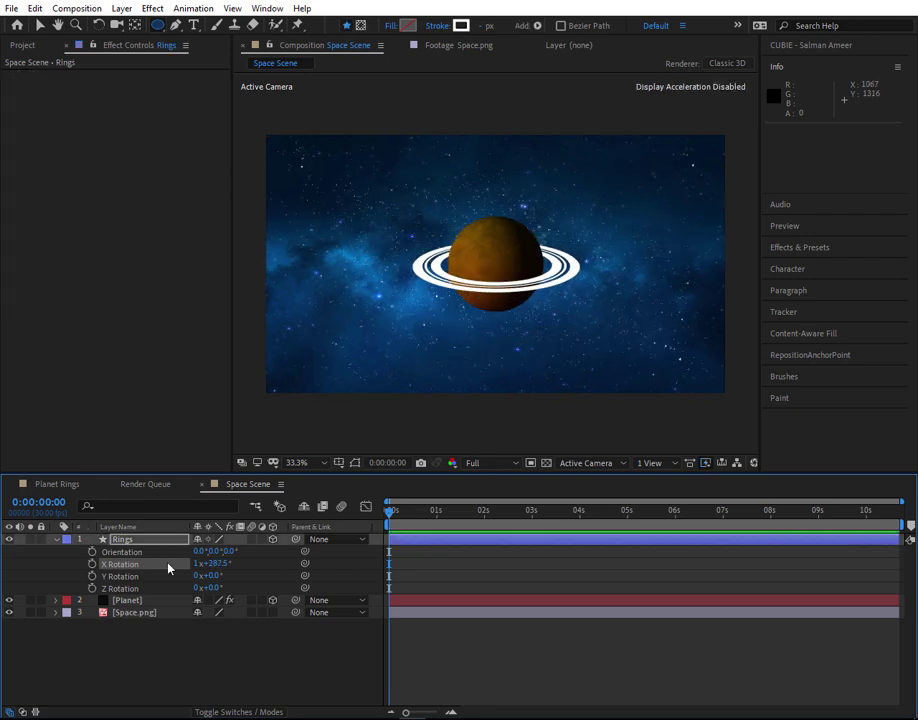
- Move the Rings layer below Planet in the layer stack and set the planet's CC Sphere Rotation X to -7°
left_click(146, 540)
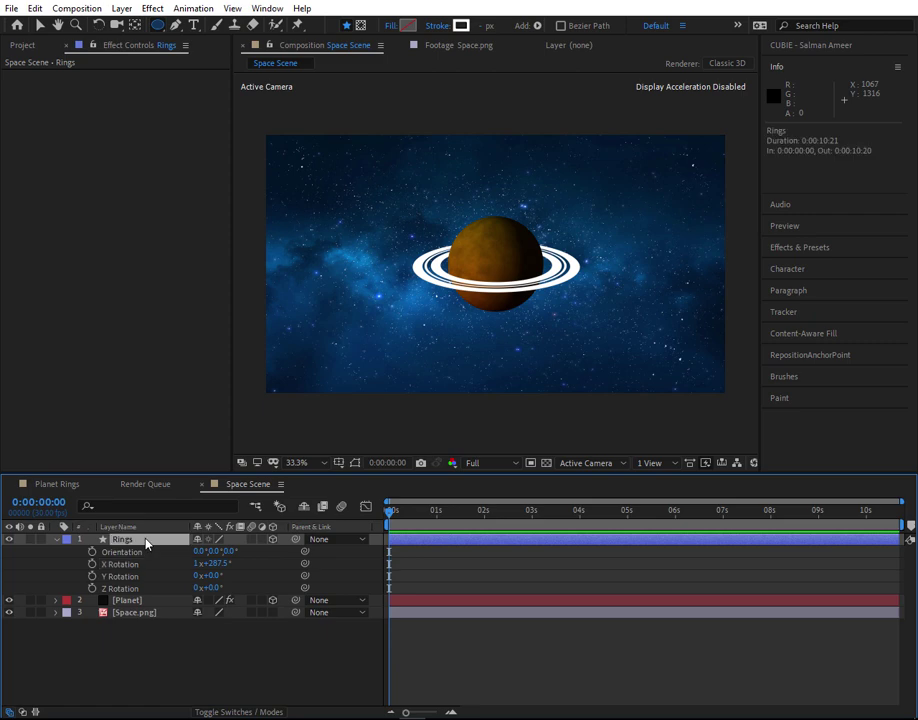
left_click_drag(144, 541, 151, 613)
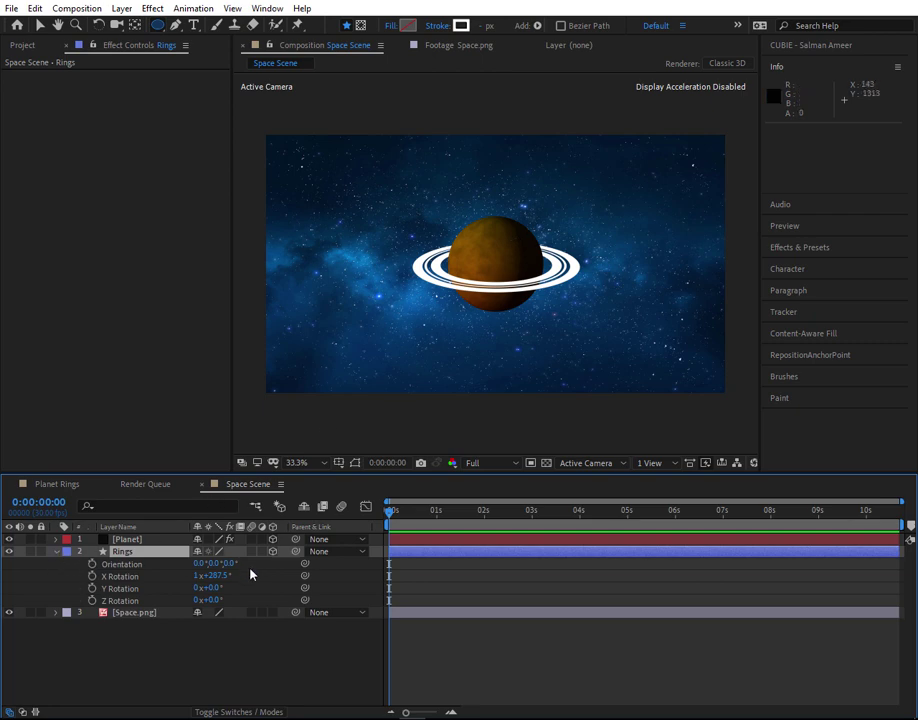
left_click(121, 541)
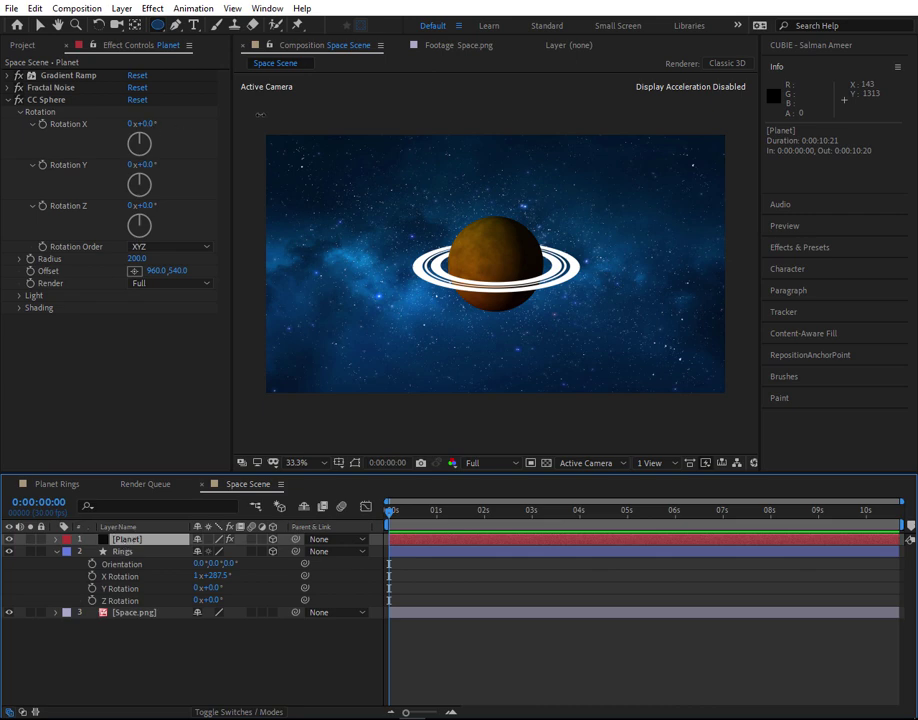
mouse_move(140, 124)
left_mouse_down()
mouse_move(250, 119)
mouse_move(118, 119)
left_mouse_up()
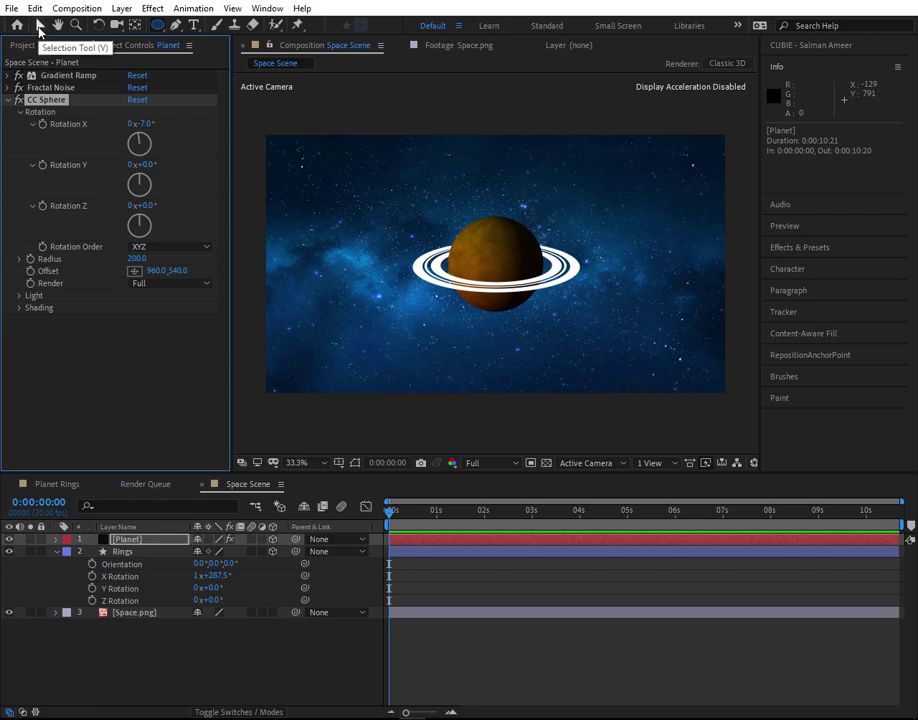
- Try moving the Planet layer by itself in the composition with the Selection tool, and undo the move
left_click(40, 26)
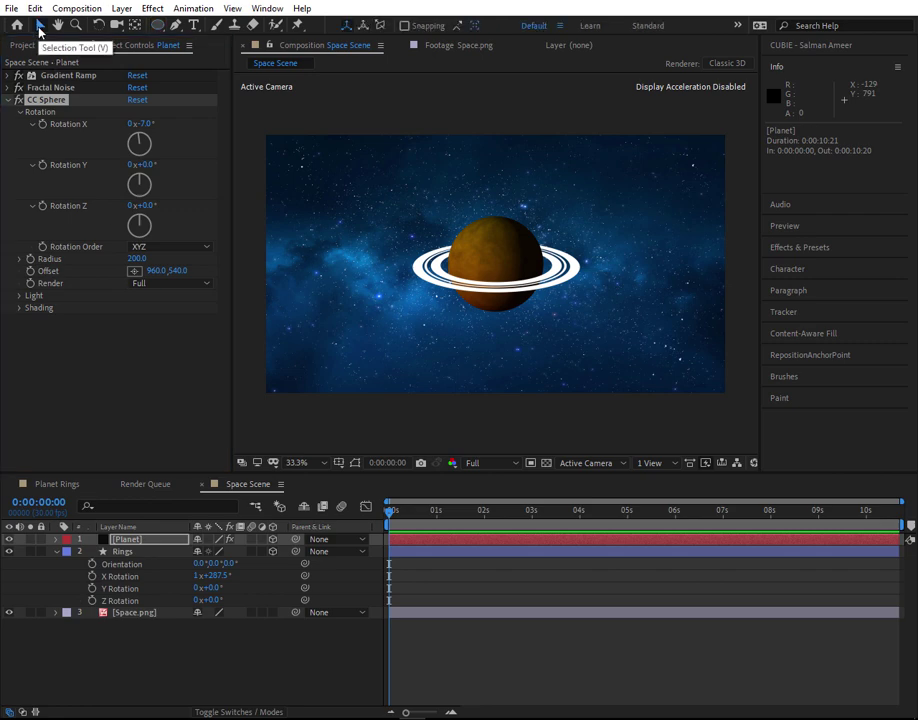
left_click(134, 541)
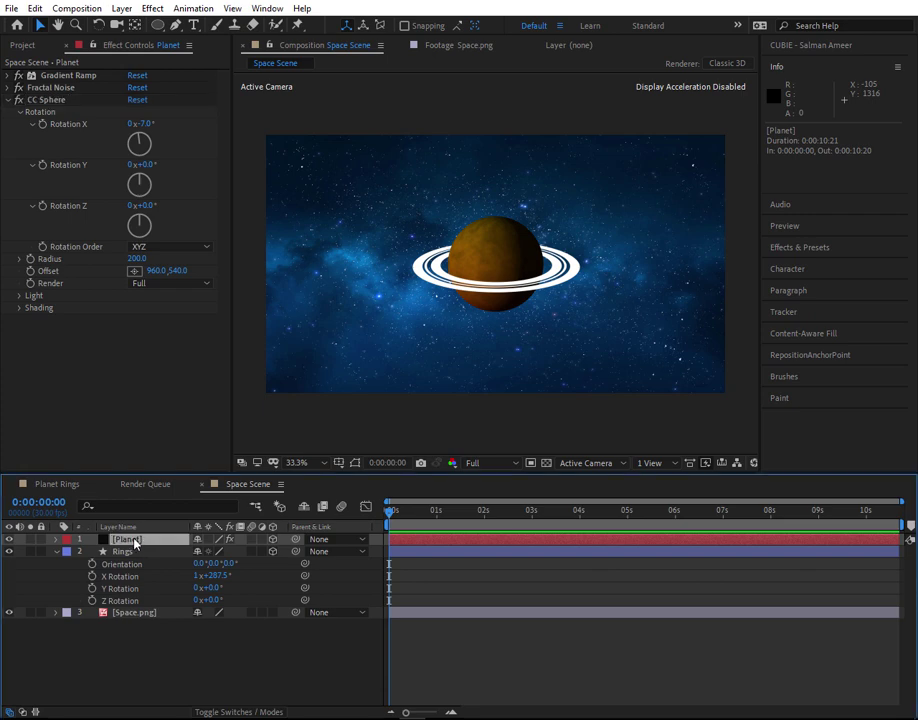
left_click_drag(498, 244, 567, 232)
left_click_drag(352, 371, 497, 308)
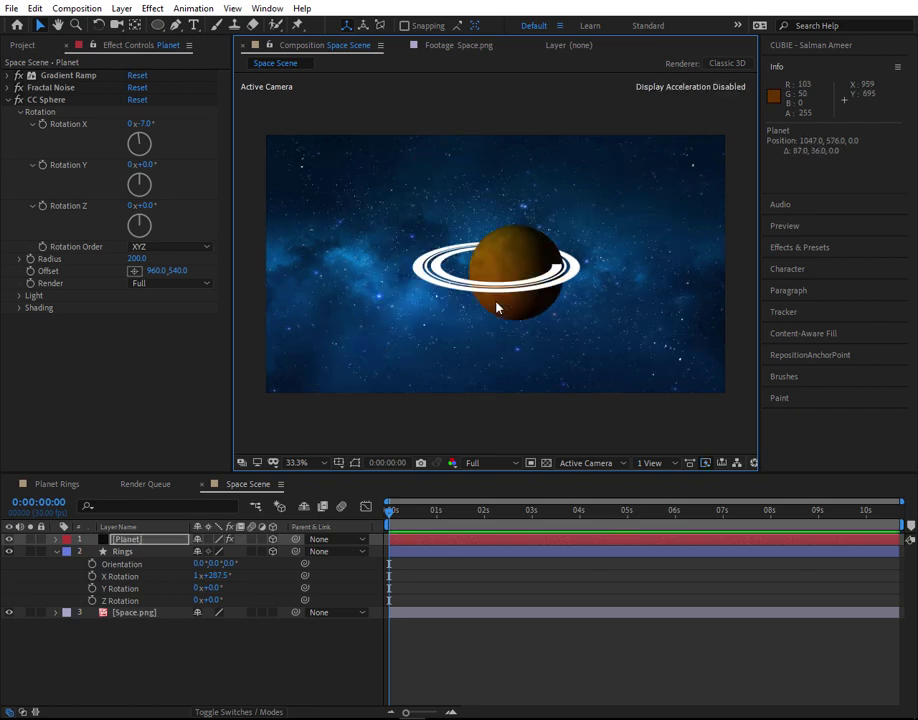
key("ctrl+z")
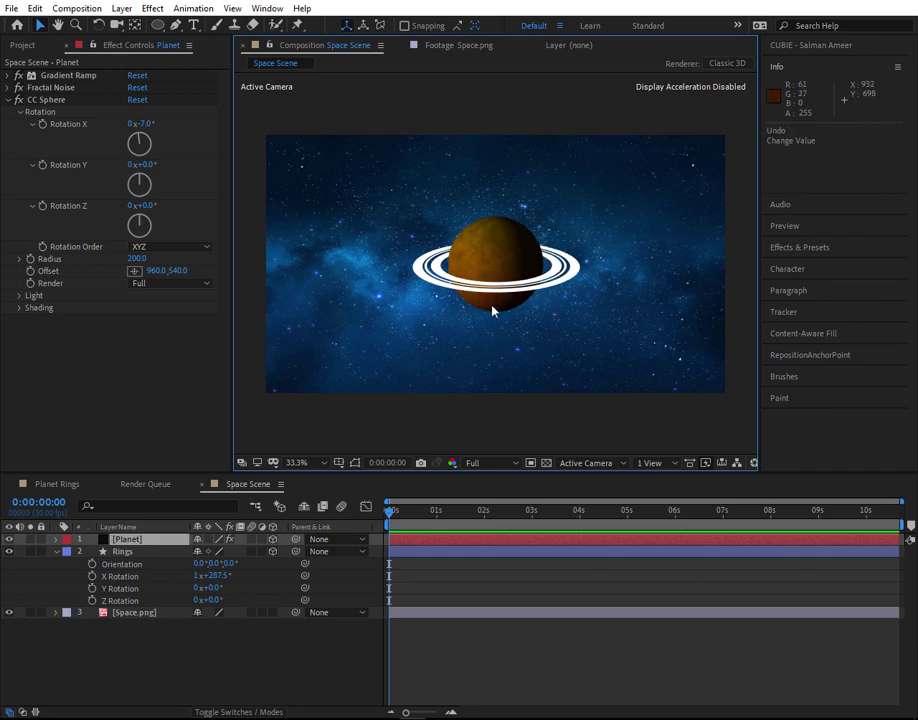
- Parent the Rings layer to Planet, test the link by moving the planet around, and undo the test move
left_click(359, 552)
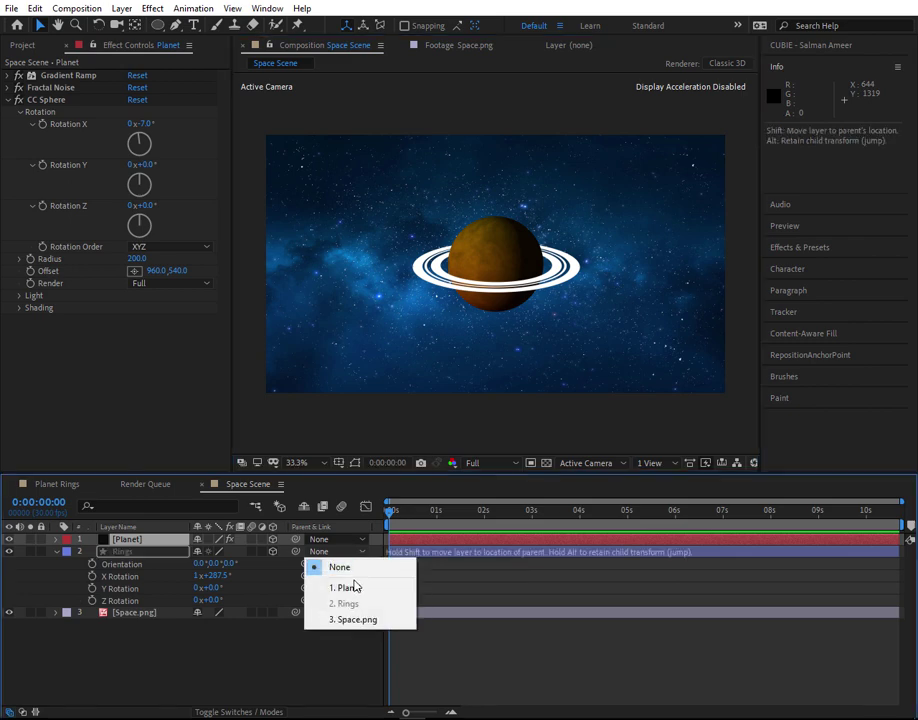
left_click(360, 591)
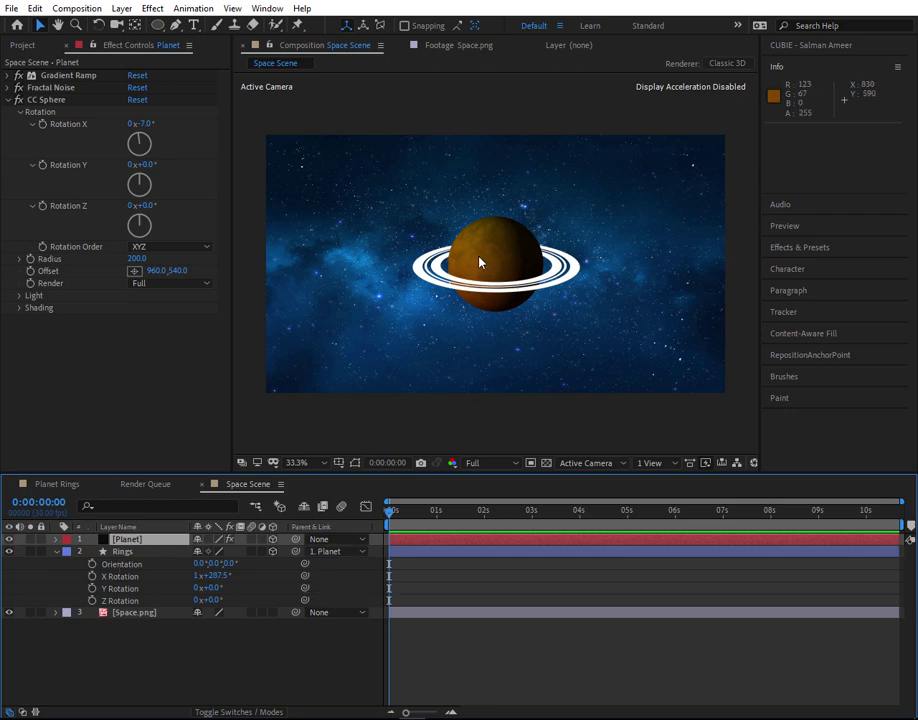
left_click_drag(480, 263, 519, 252)
left_click_drag(438, 177, 486, 265)
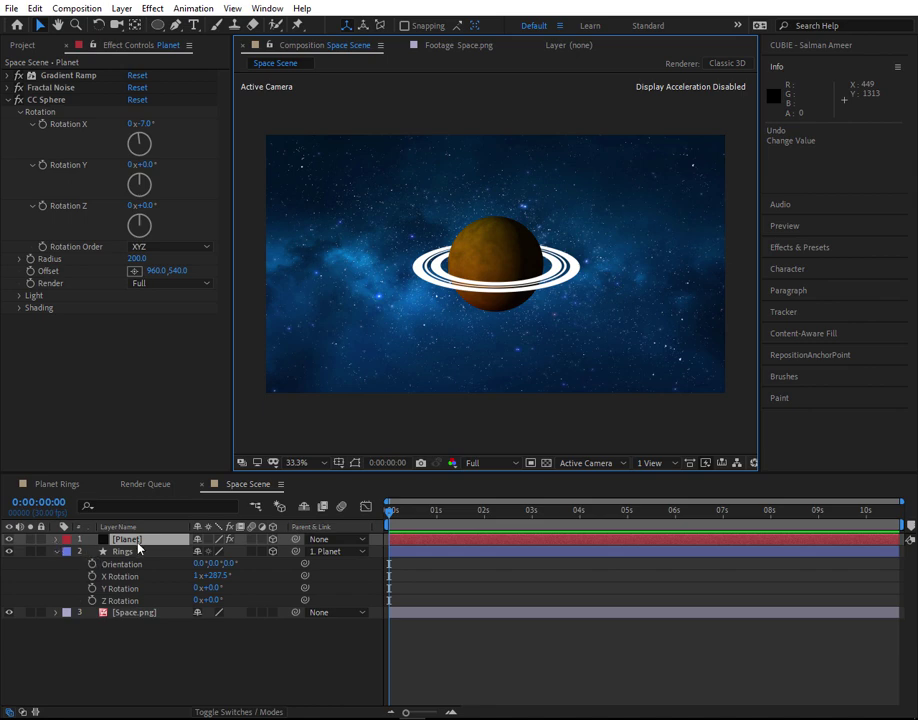
- Add expressions to the Rings layer's X, Y and Z Rotation properties
left_click_drag(325, 577, 151, 597)
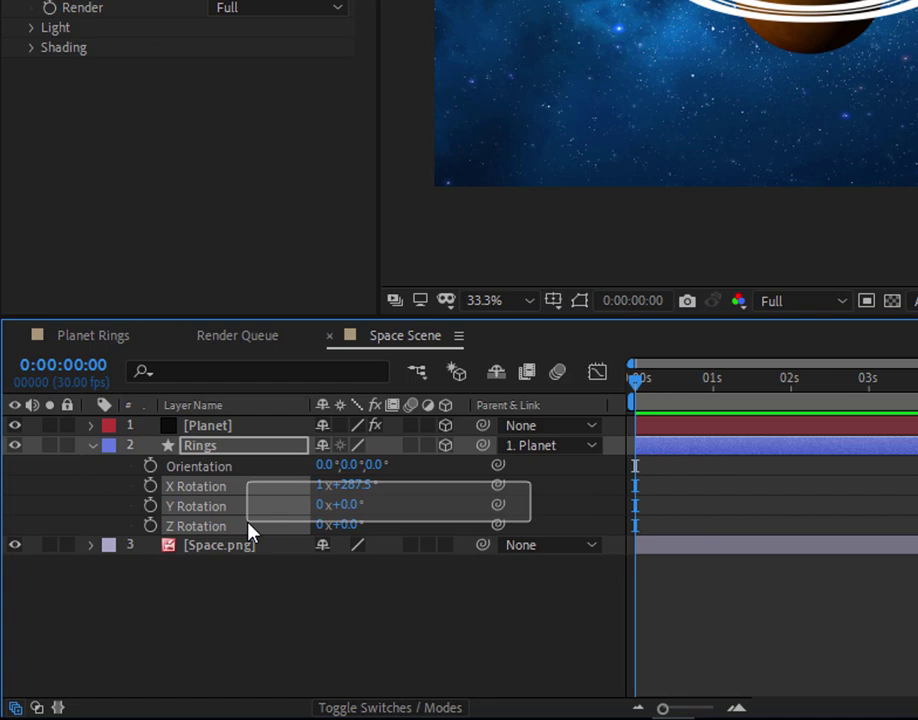
left_click_drag(250, 530, 245, 528)
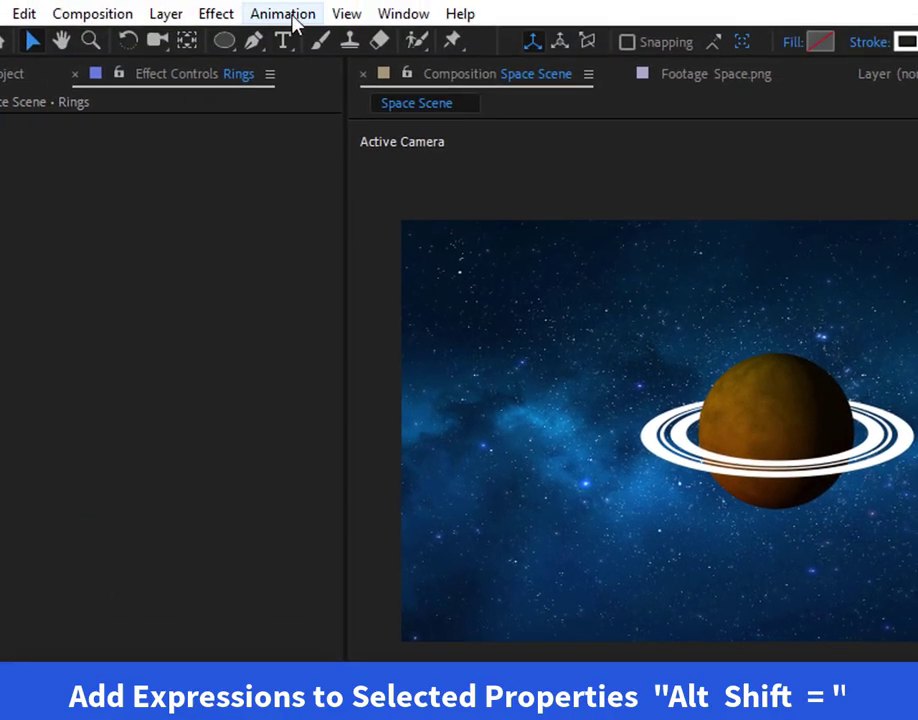
left_click(288, 15)
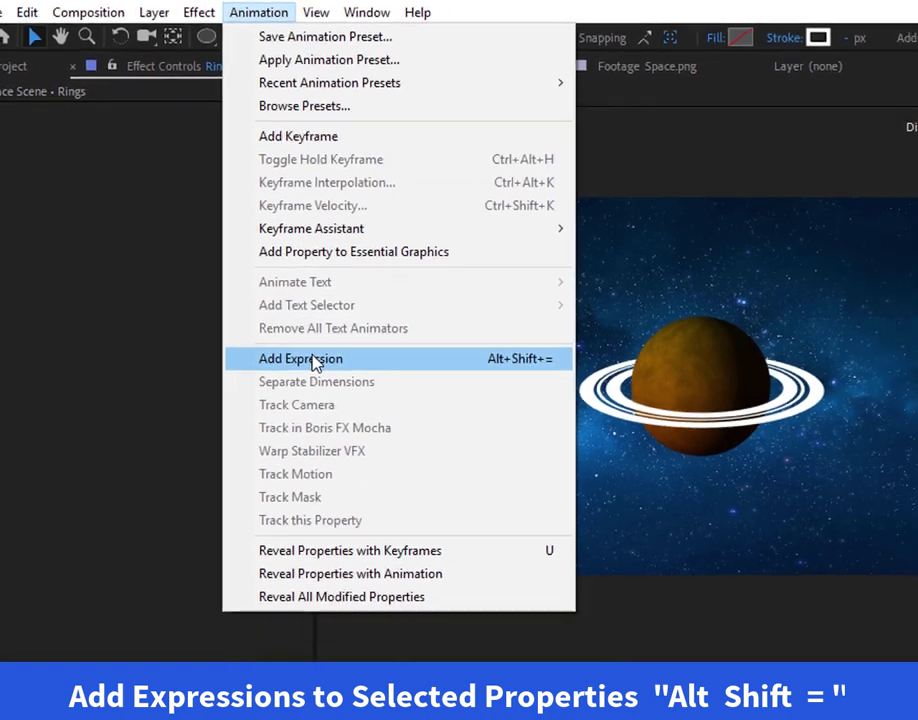
left_click(313, 362)
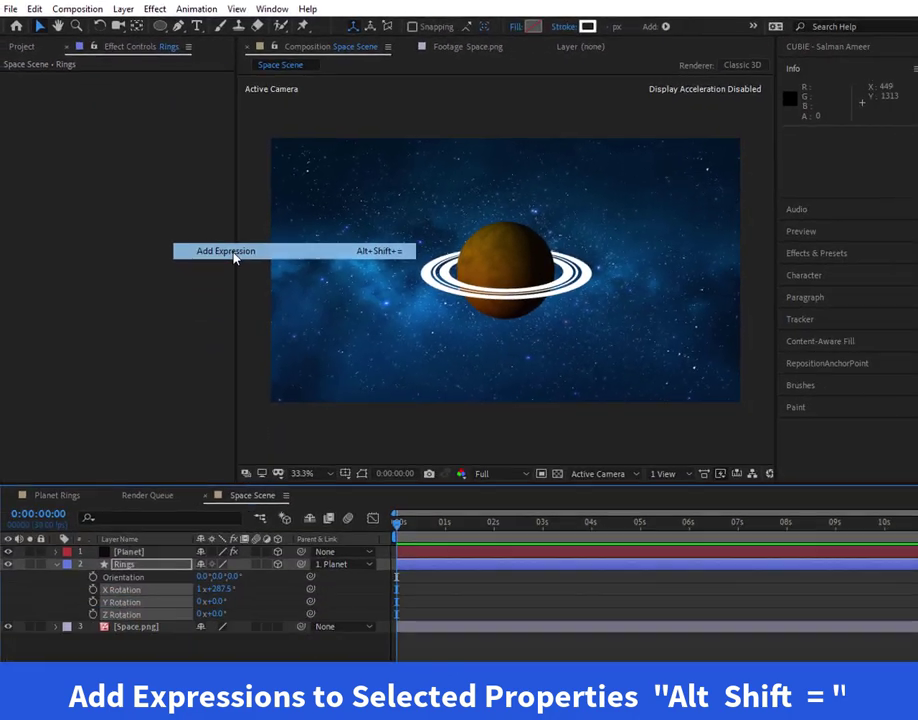
left_click(81, 577)
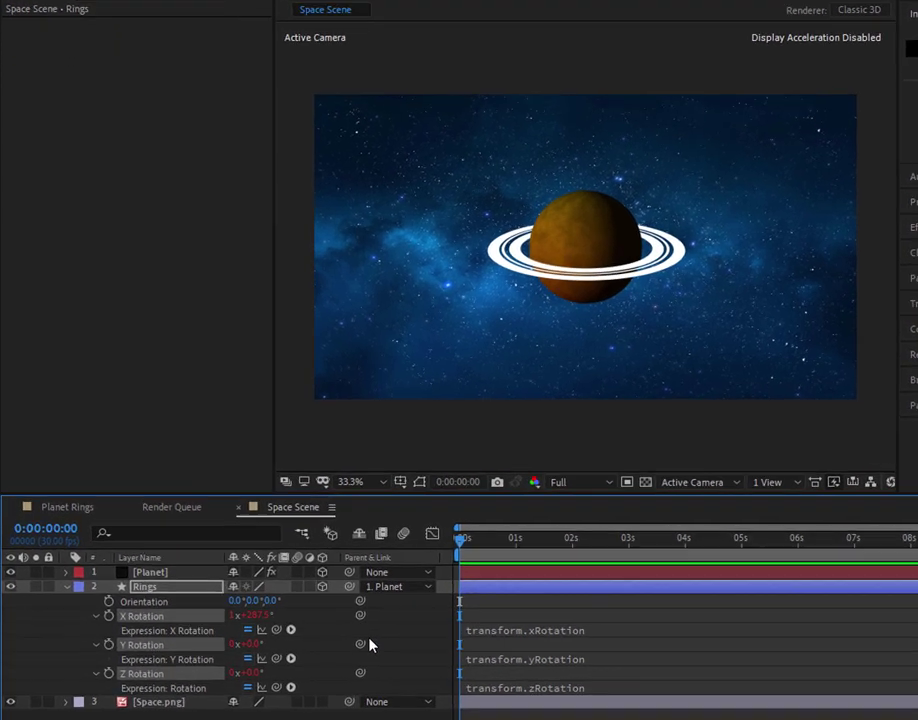
left_click(430, 652)
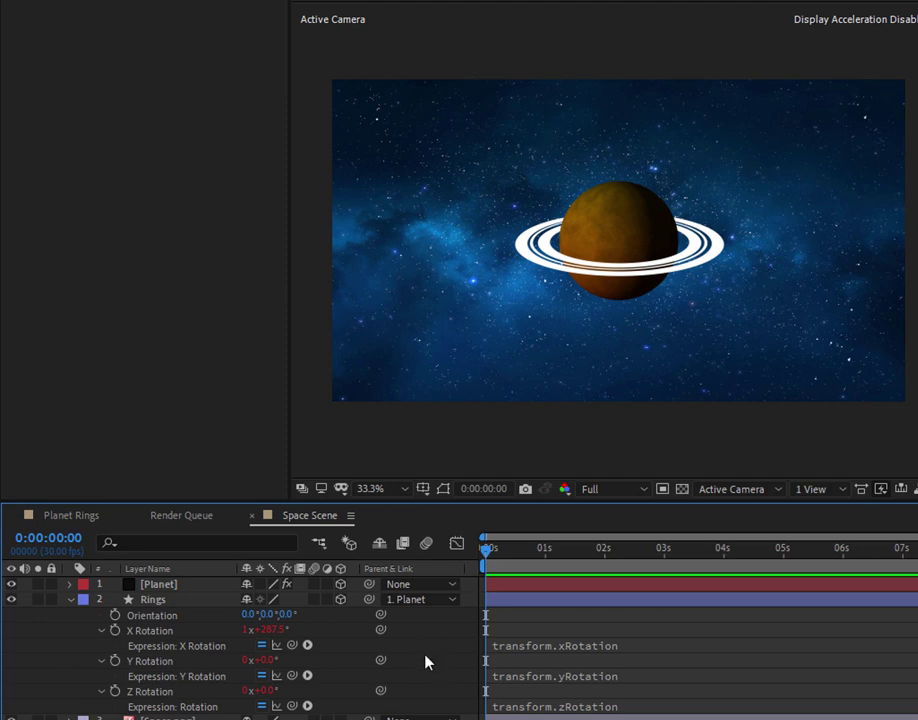
- Link the Rings layer's X, Y and Z Rotation expressions to Planet's matching CC Sphere rotations, and test the link with Rotation X at 52°
left_click(193, 591)
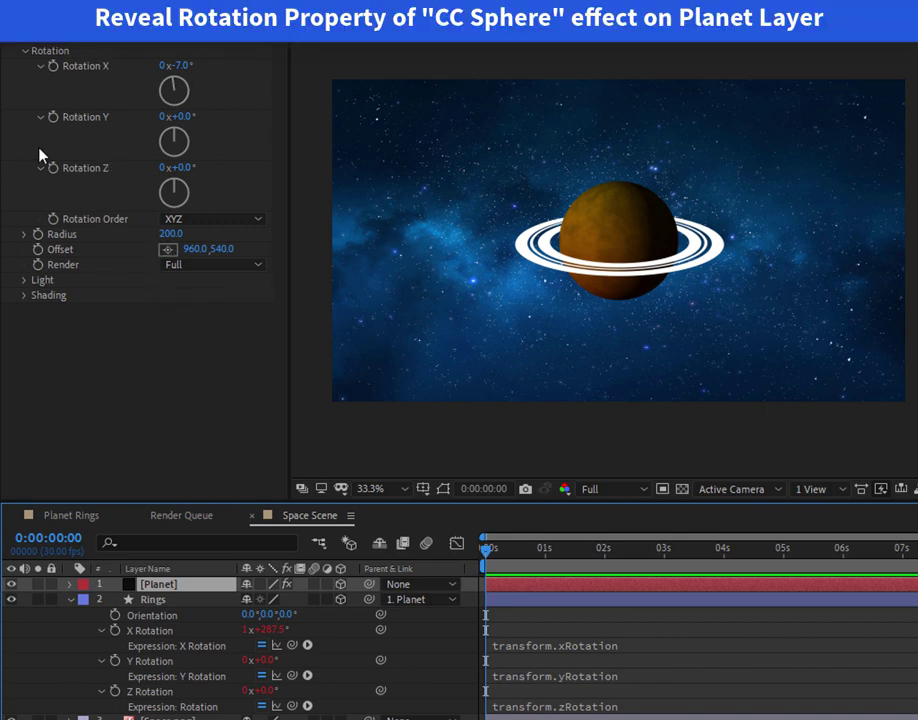
left_click(24, 51)
left_click(23, 52)
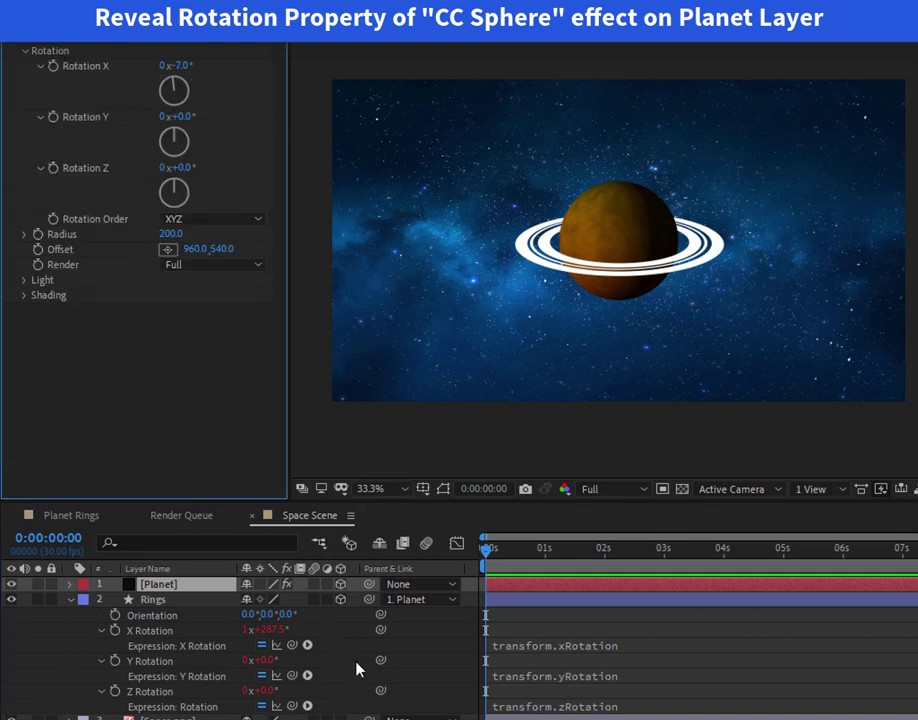
left_click_drag(292, 645, 92, 66)
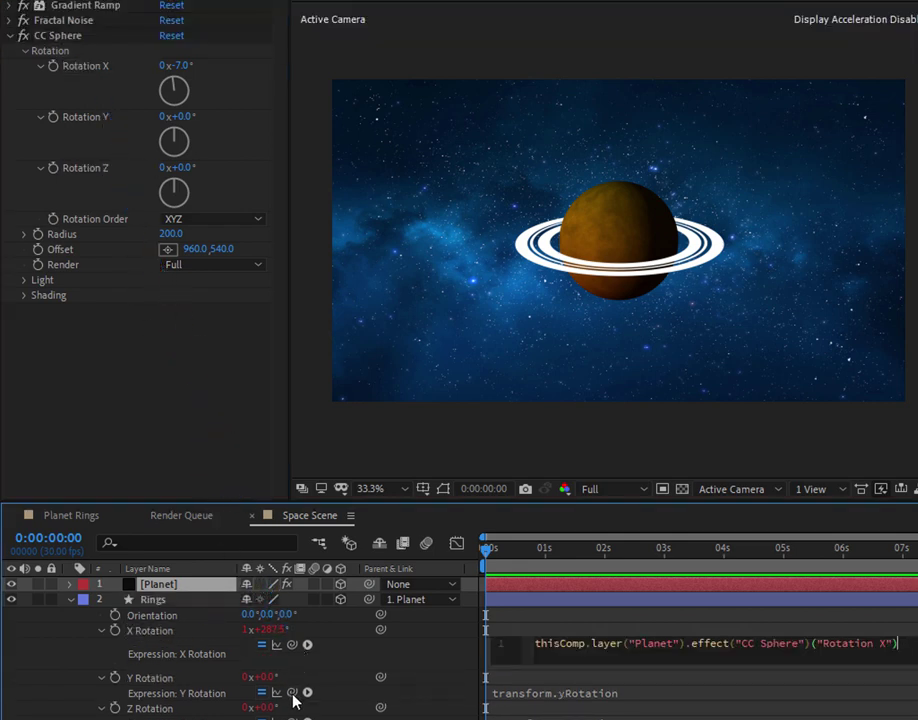
left_click_drag(292, 692, 100, 122)
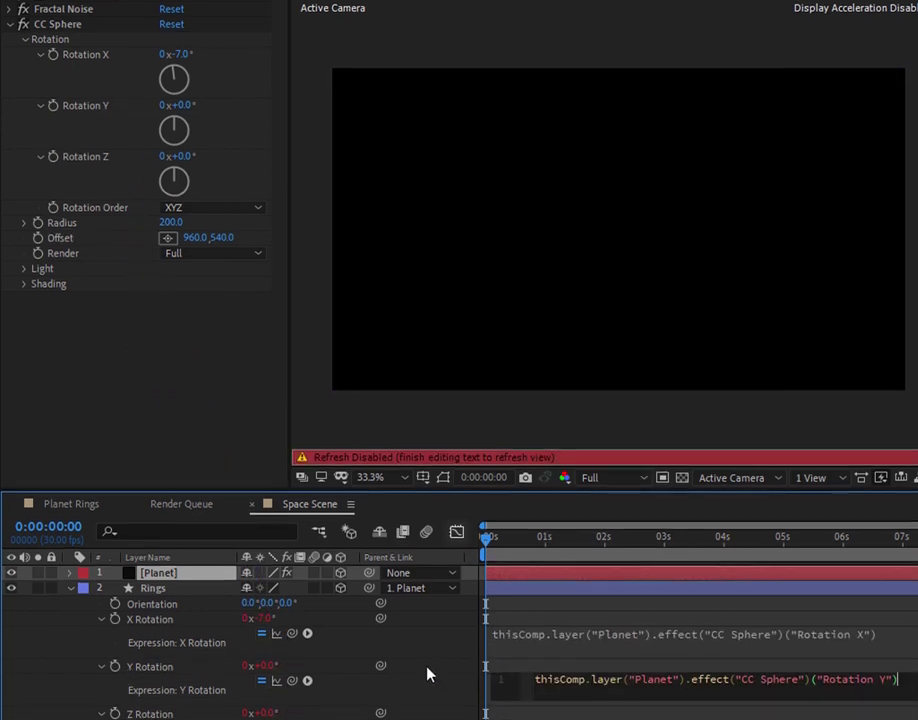
left_click(427, 627)
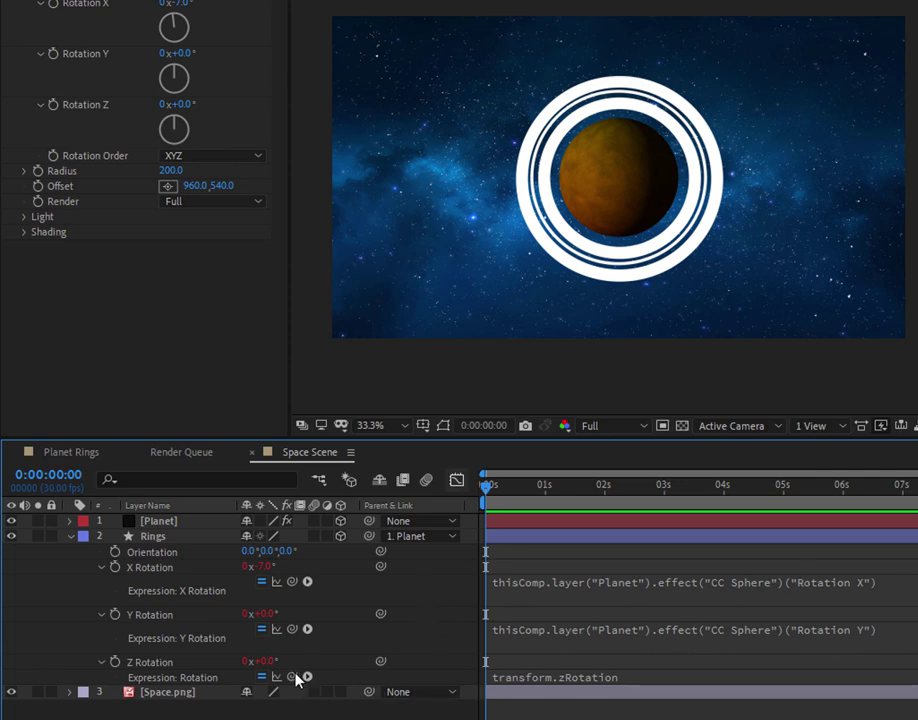
left_click_drag(292, 677, 98, 113)
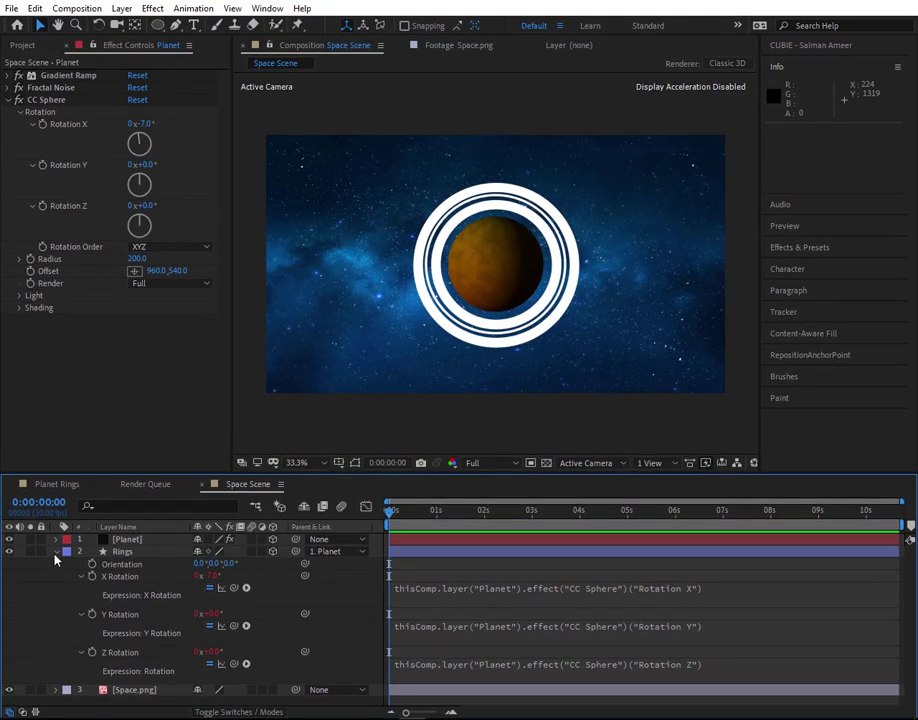
left_click(70, 536)
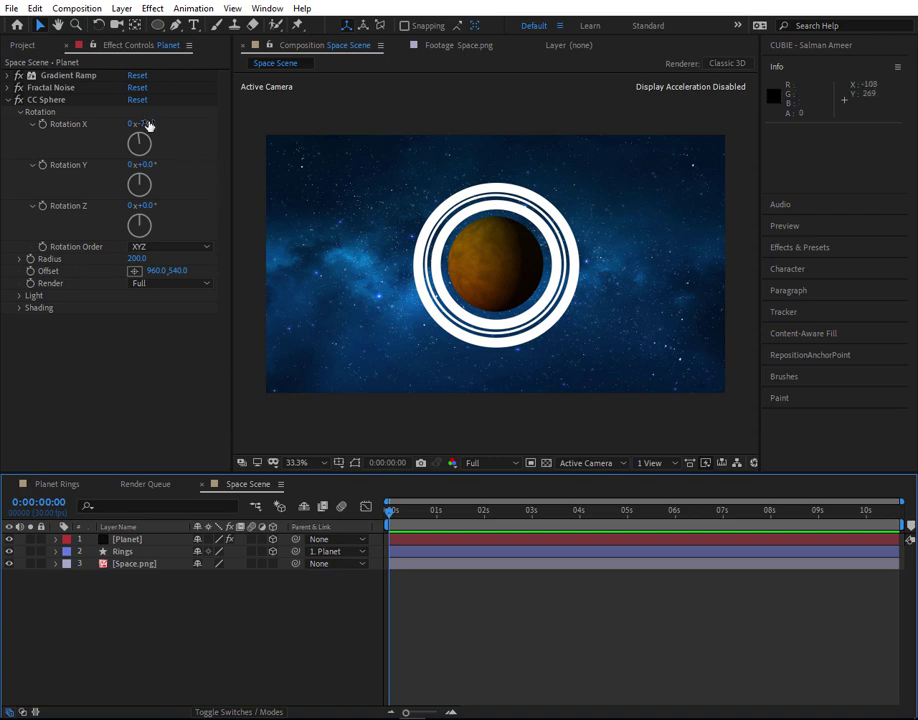
mouse_move(148, 125)
left_mouse_down()
mouse_move(260, 131)
mouse_move(105, 146)
mouse_move(302, 168)
mouse_move(176, 157)
mouse_move(230, 161)
mouse_move(148, 129)
left_mouse_up()
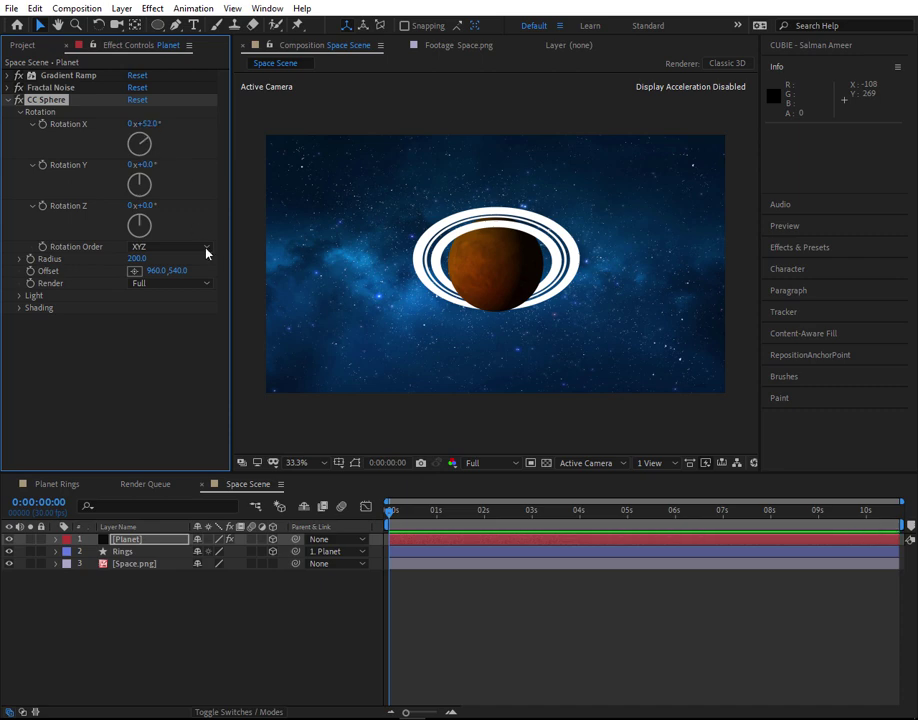
- Reveal the Rings layer's rotation expressions and negate the X Rotation expression with a leading minus sign
left_click(139, 553)
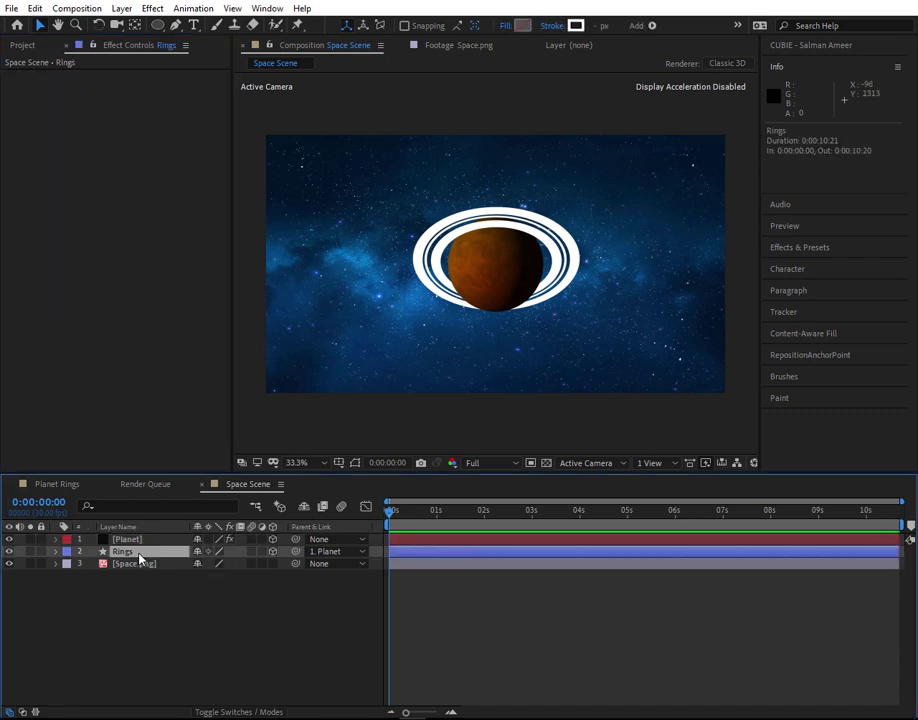
key("r")
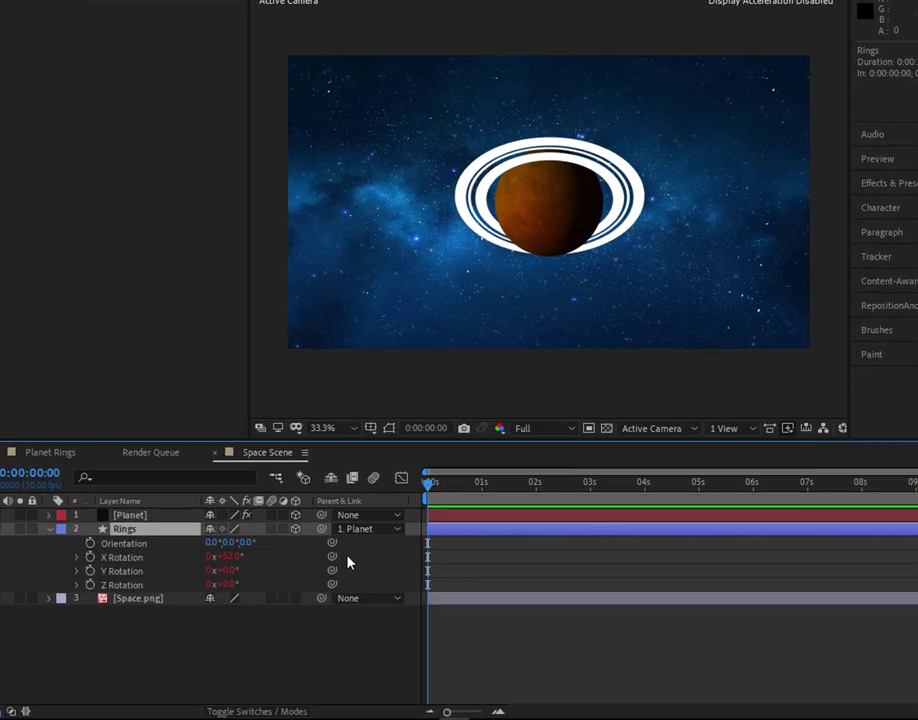
left_click_drag(318, 575, 226, 602)
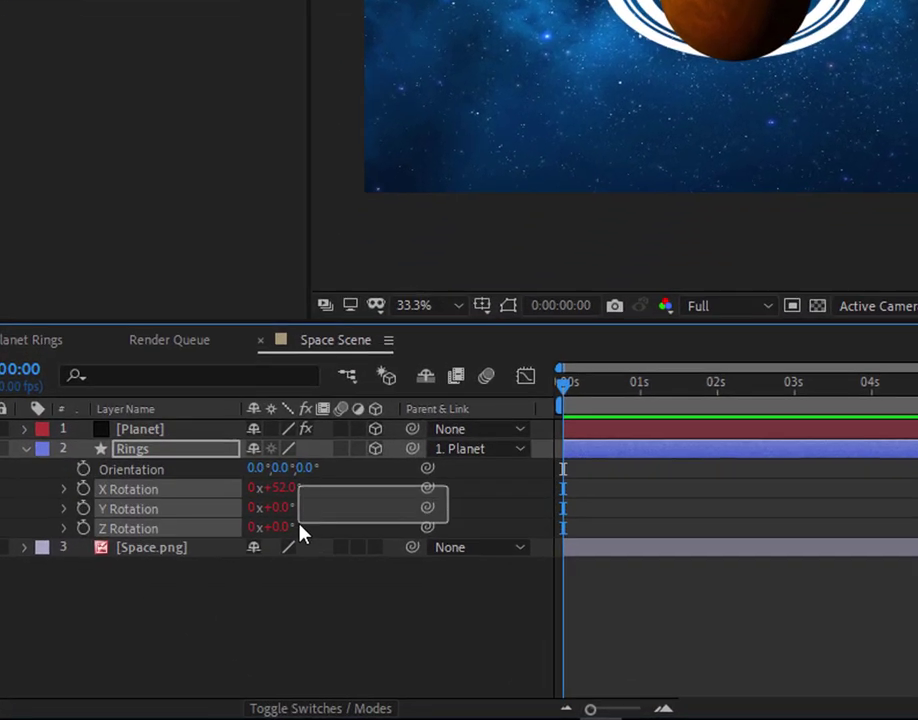
left_click(64, 489)
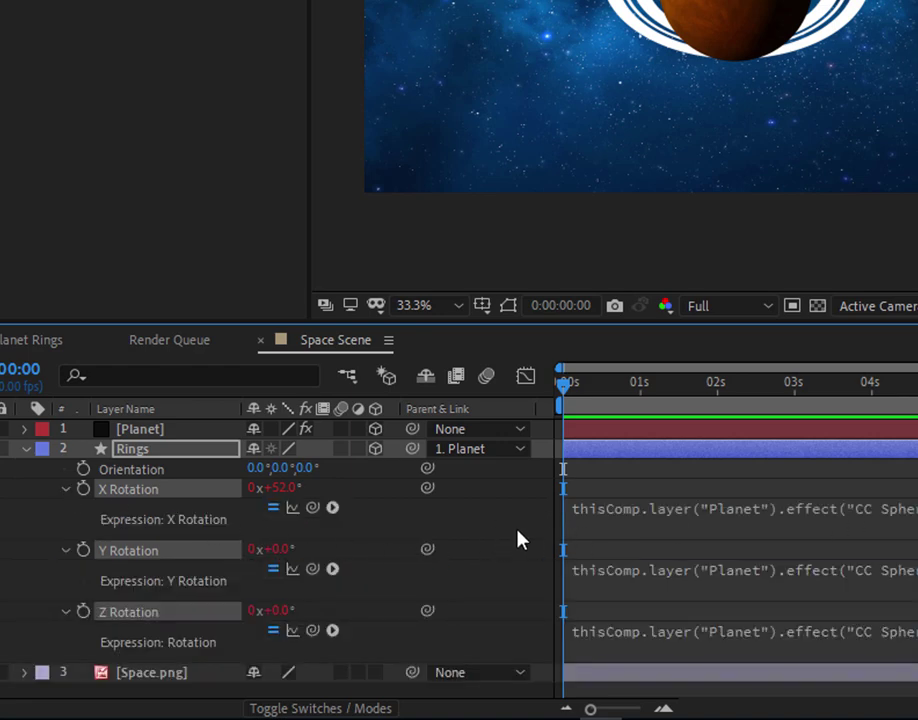
left_click(546, 528)
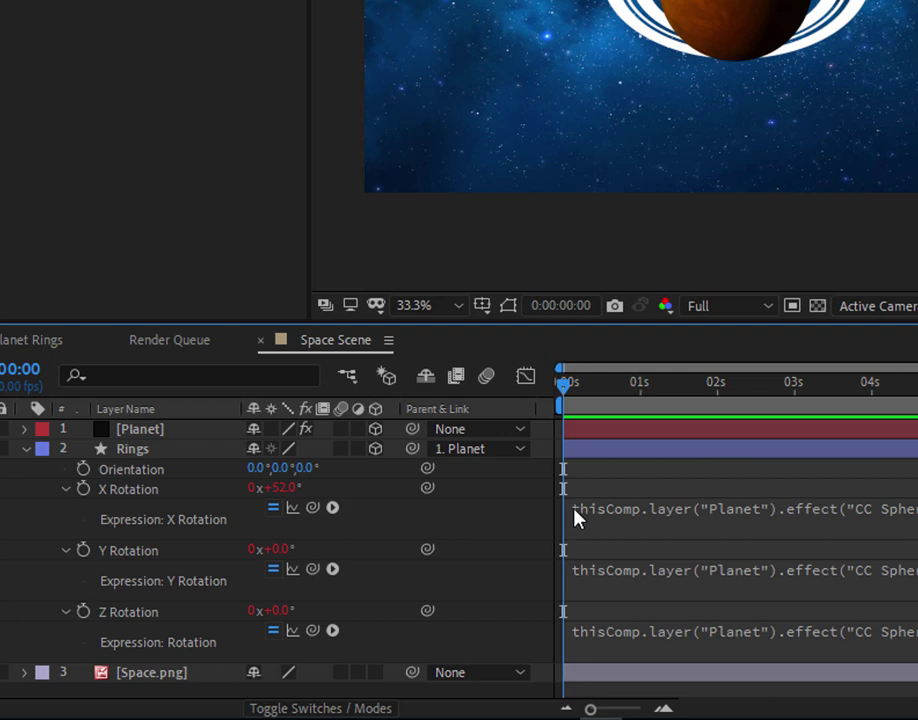
left_click(576, 518)
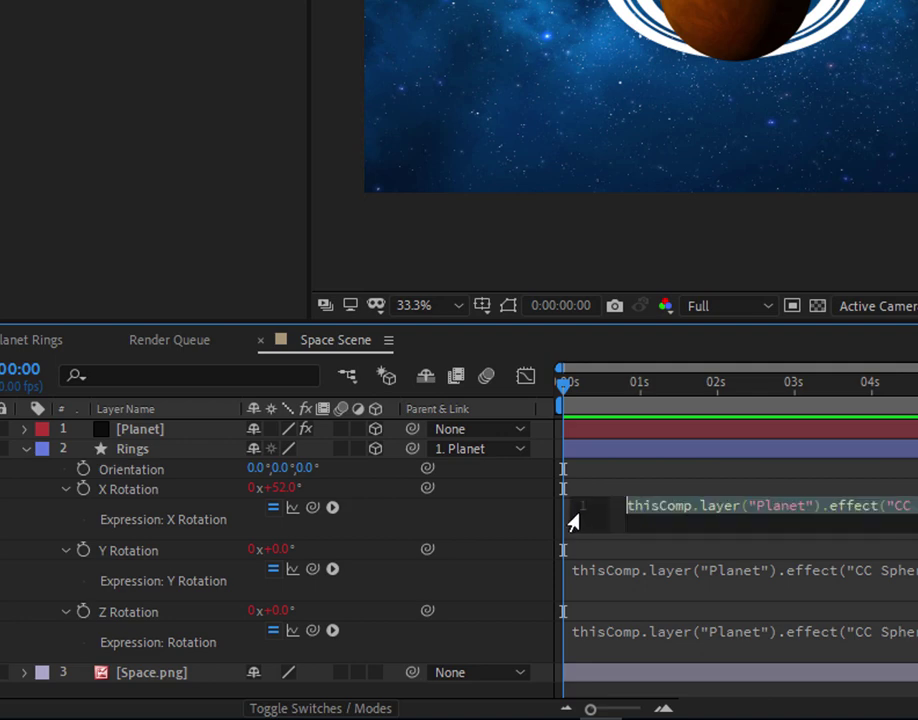
left_click(633, 514)
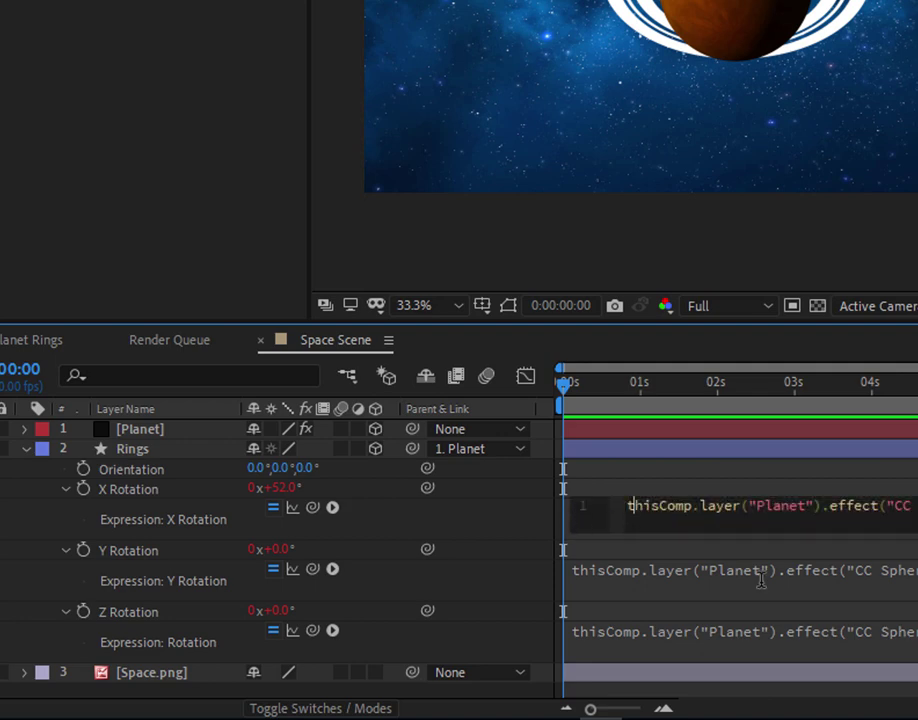
key("Left")
type("-")
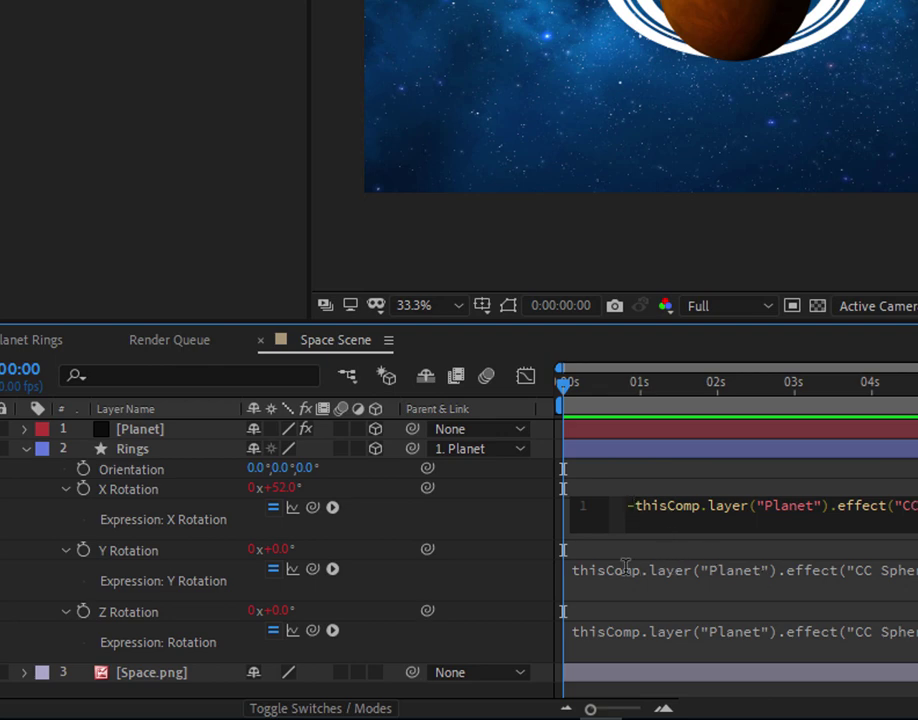
- Negate the Rings layer's Y and Z Rotation expressions with a leading minus sign and collapse the layer's properties
left_click(610, 593)
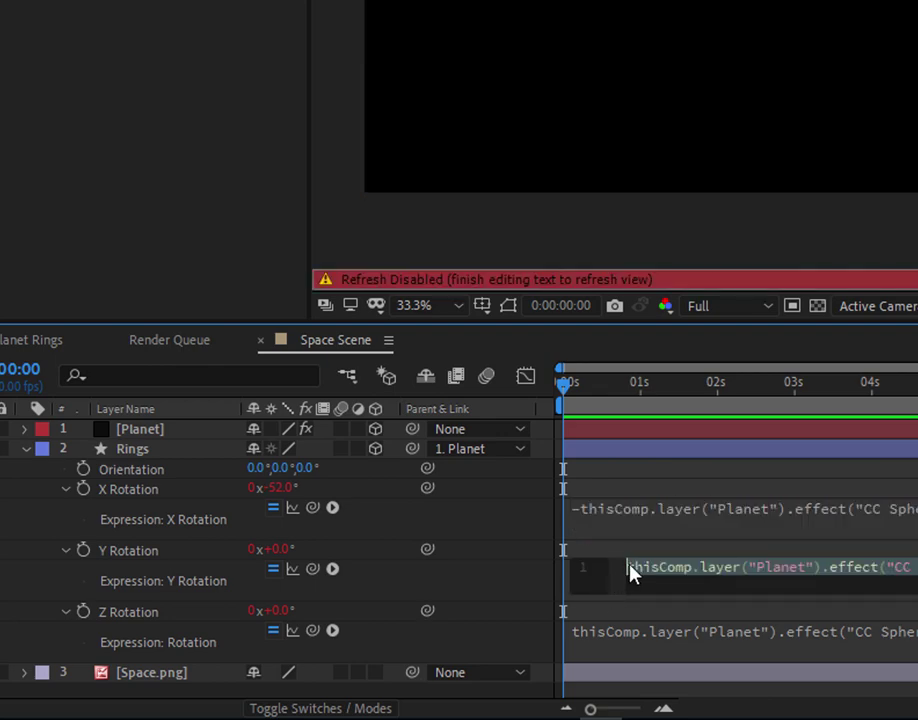
left_click(631, 572)
type("-")
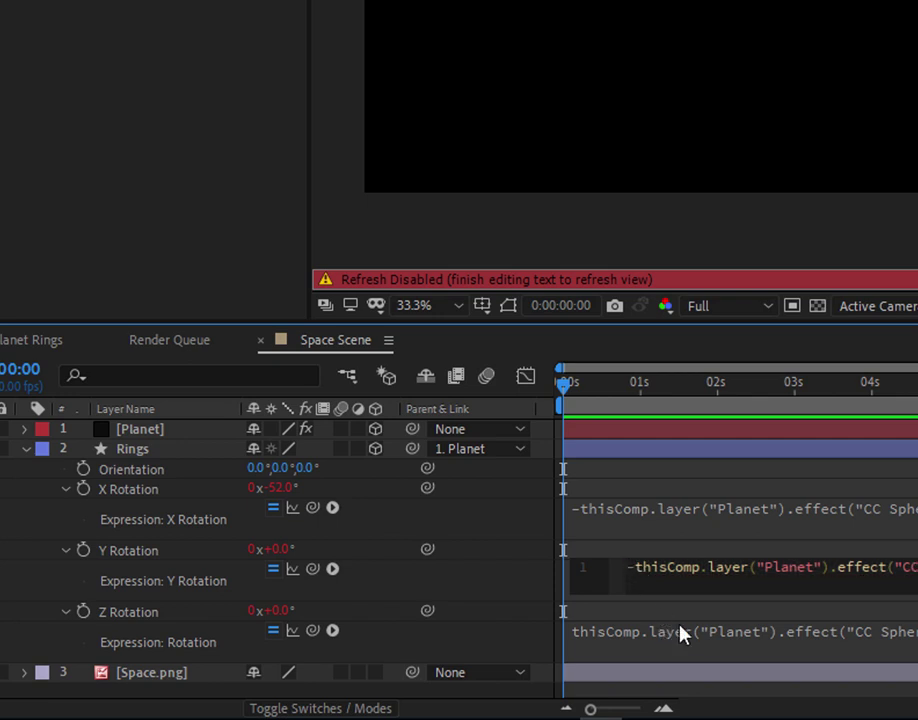
left_click(612, 632)
left_click(631, 640)
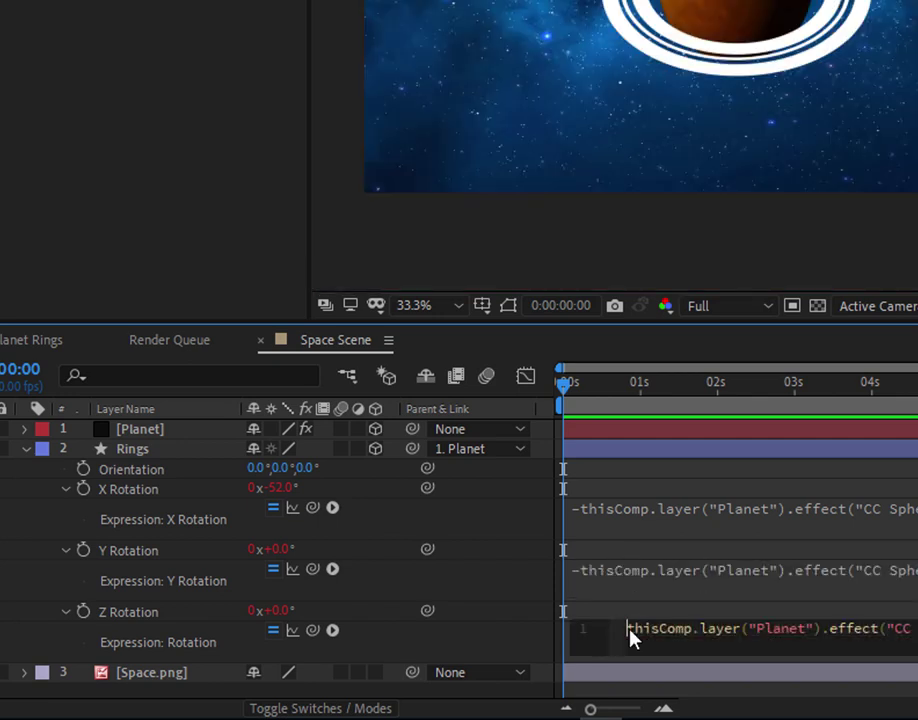
type("-")
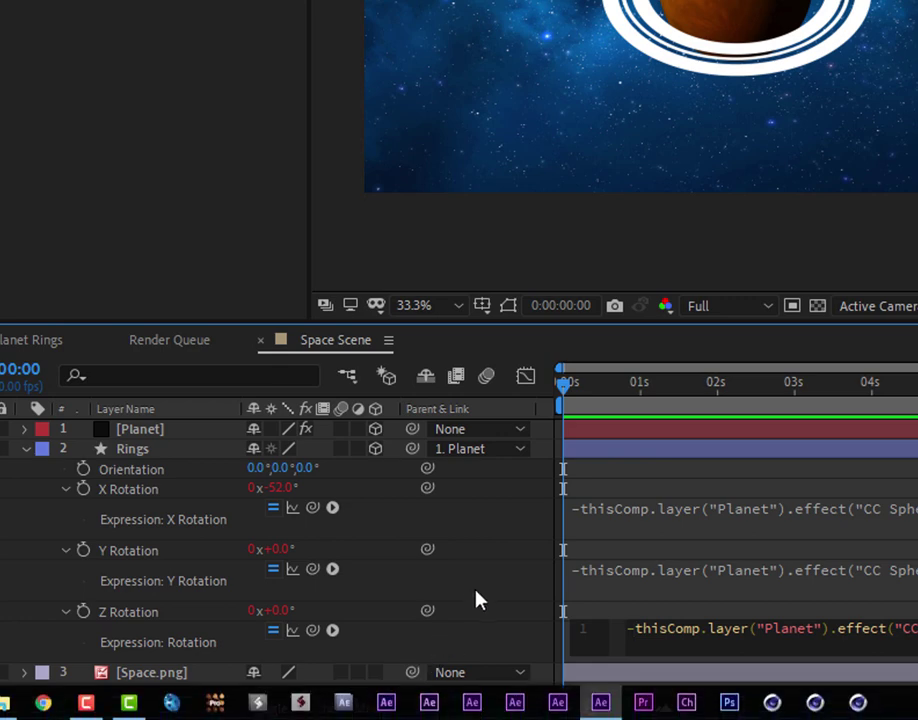
left_click(479, 572)
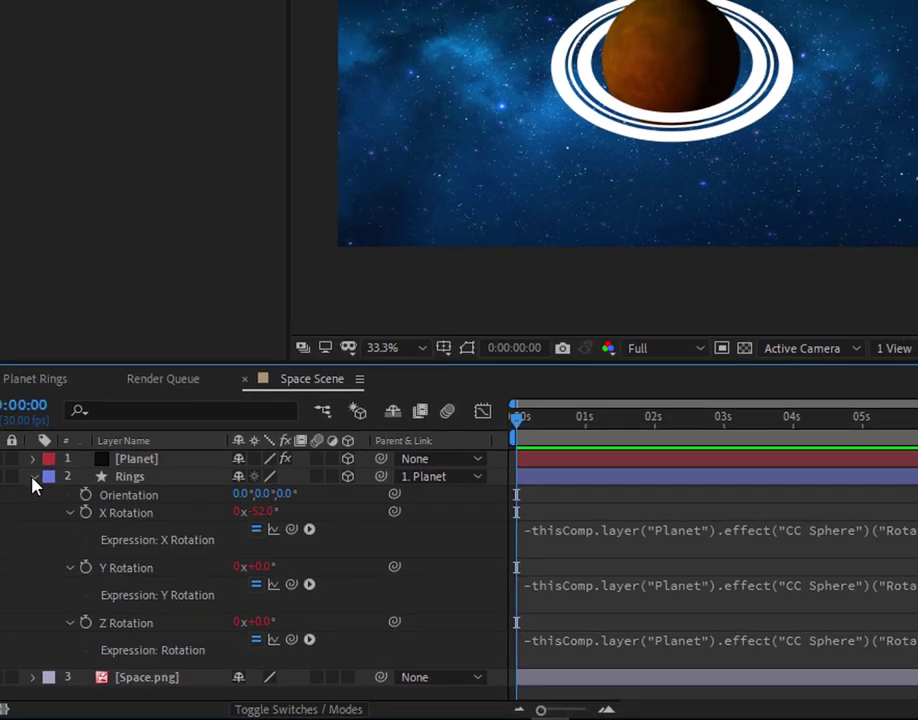
left_click(26, 449)
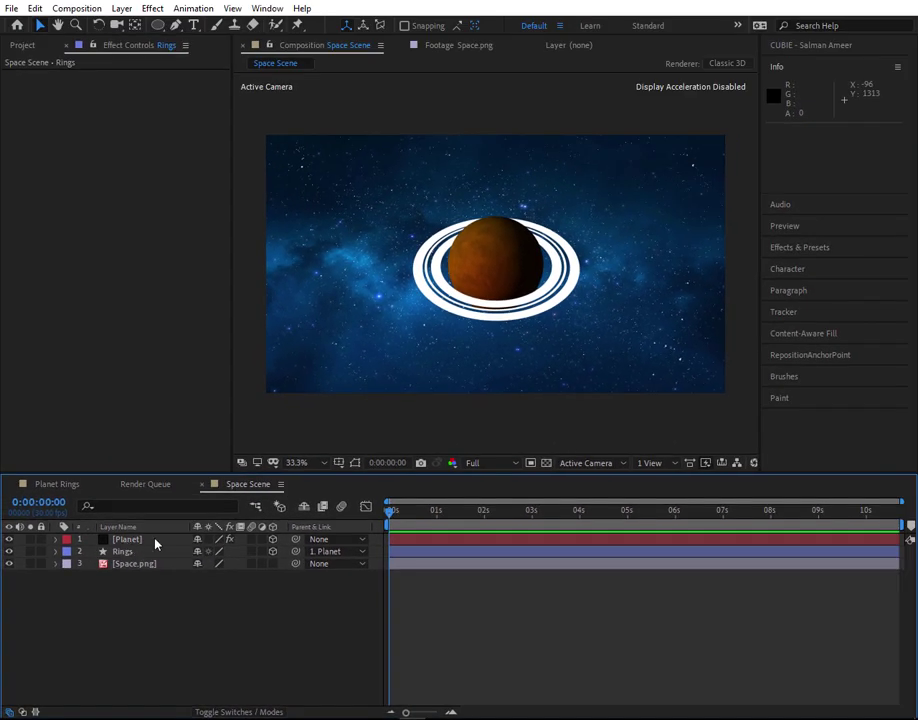
- Test the rings' response by setting Planet's CC Sphere Rotation X to 64° and varying Rotation Y, and undo both changes
left_click(155, 539)
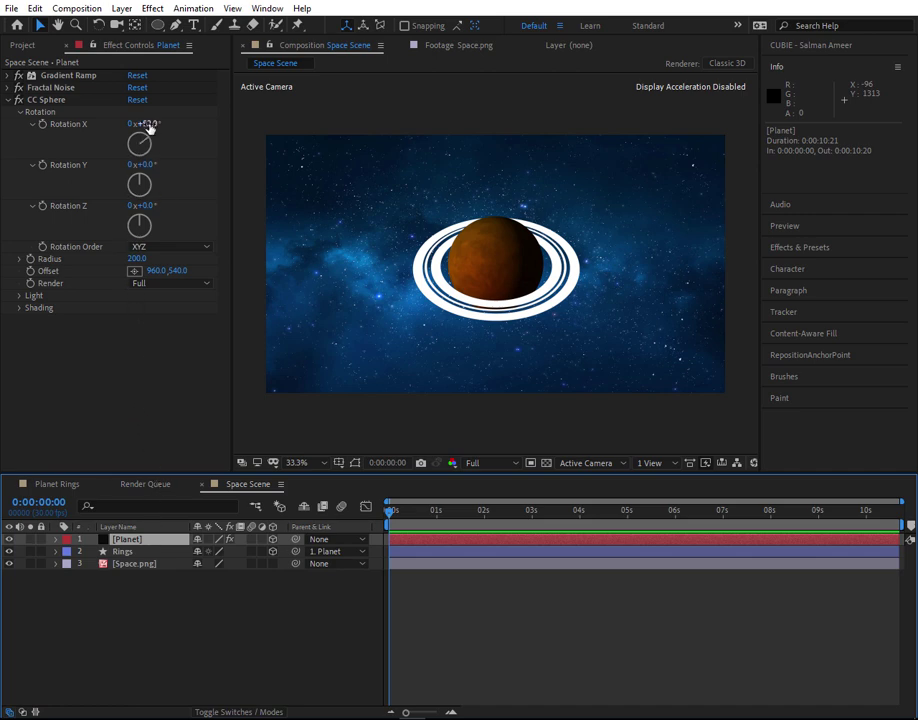
left_click_drag(149, 124, 257, 126)
mouse_move(170, 133)
left_mouse_down()
mouse_move(374, 130)
mouse_move(164, 130)
mouse_move(187, 130)
left_mouse_up()
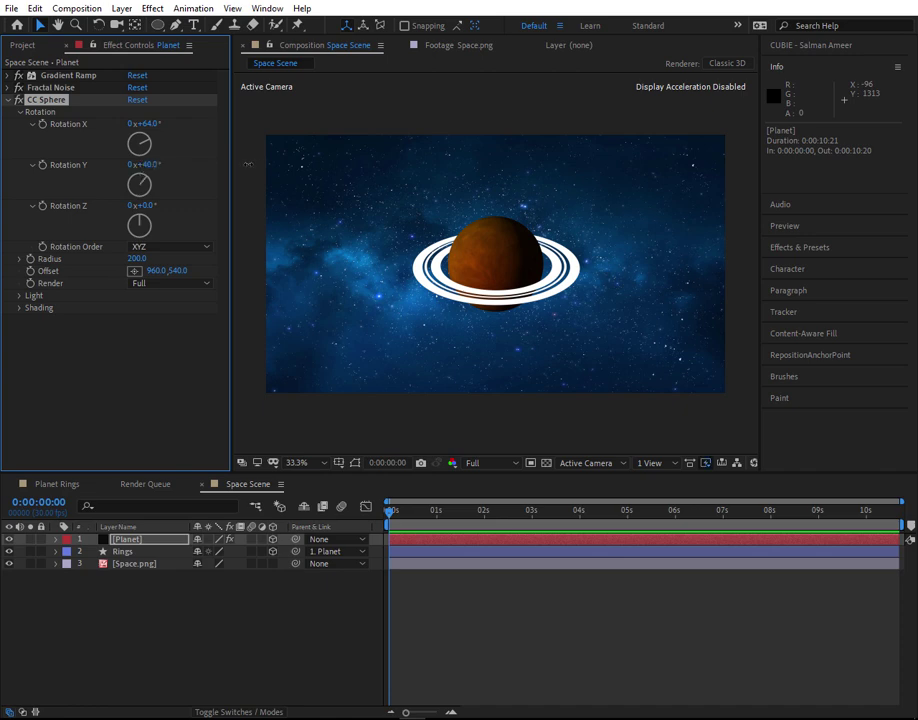
left_click_drag(146, 168, 100, 165)
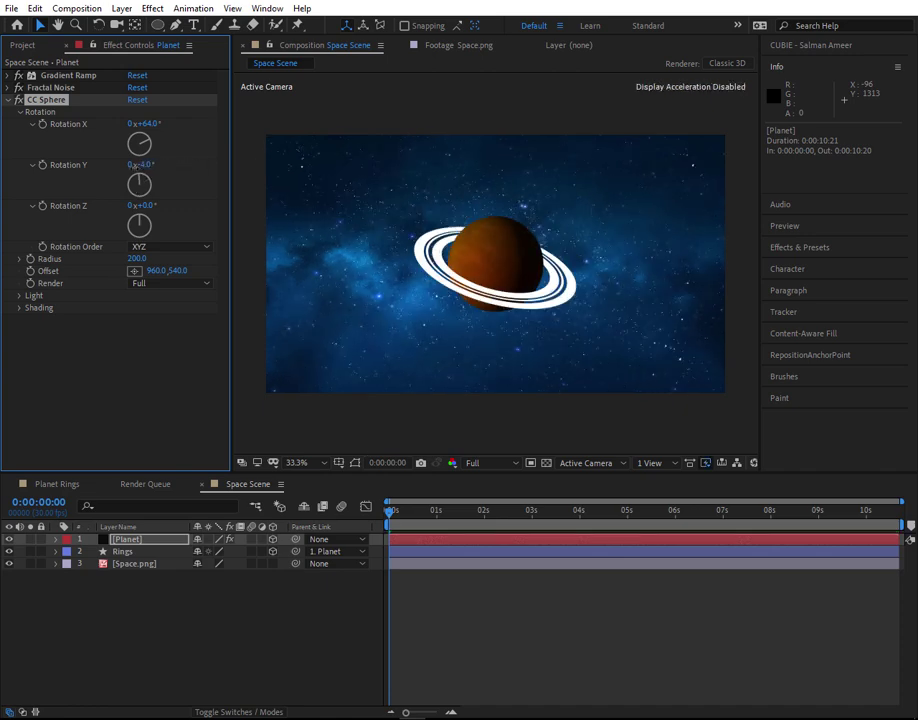
key("ctrl+z")
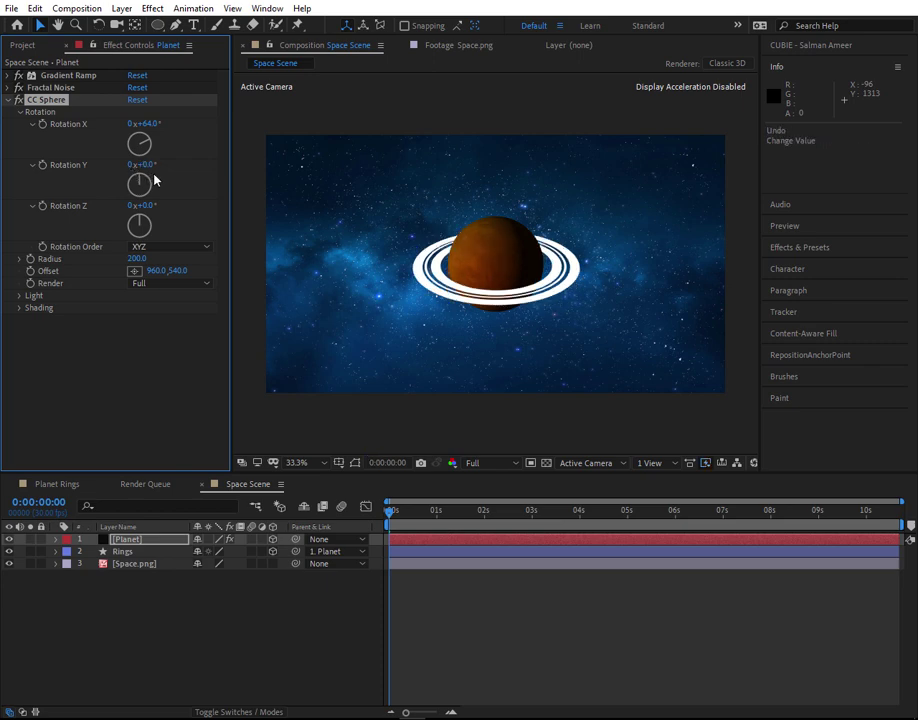
key("ctrl+z")
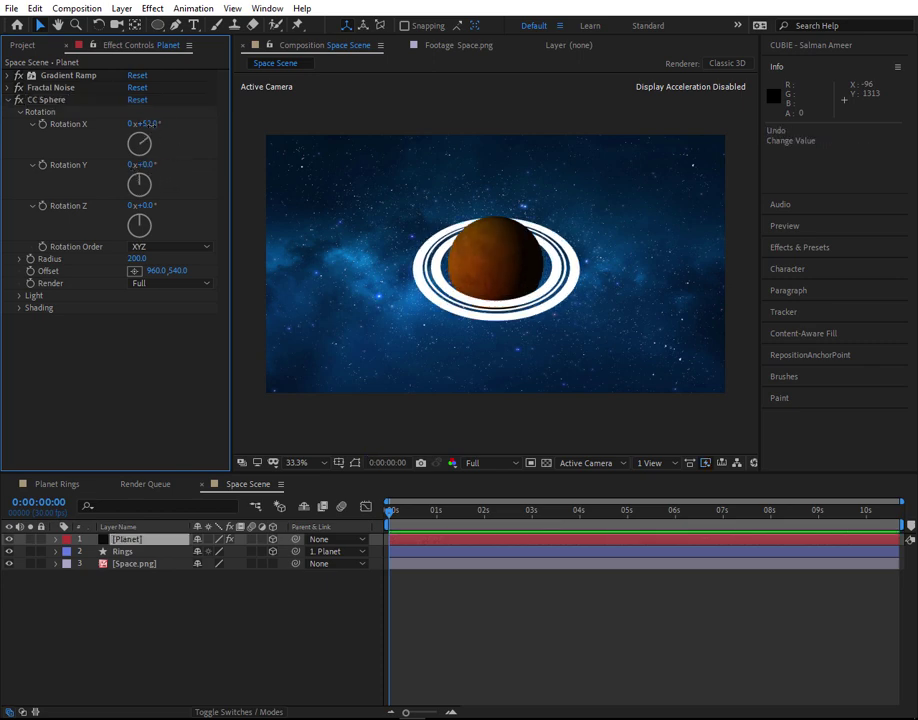
- Set Planet's CC Sphere Rotation X to 67.5° and move the planet with its rings to about position 1470, 639
type("67.5")
key("Return")
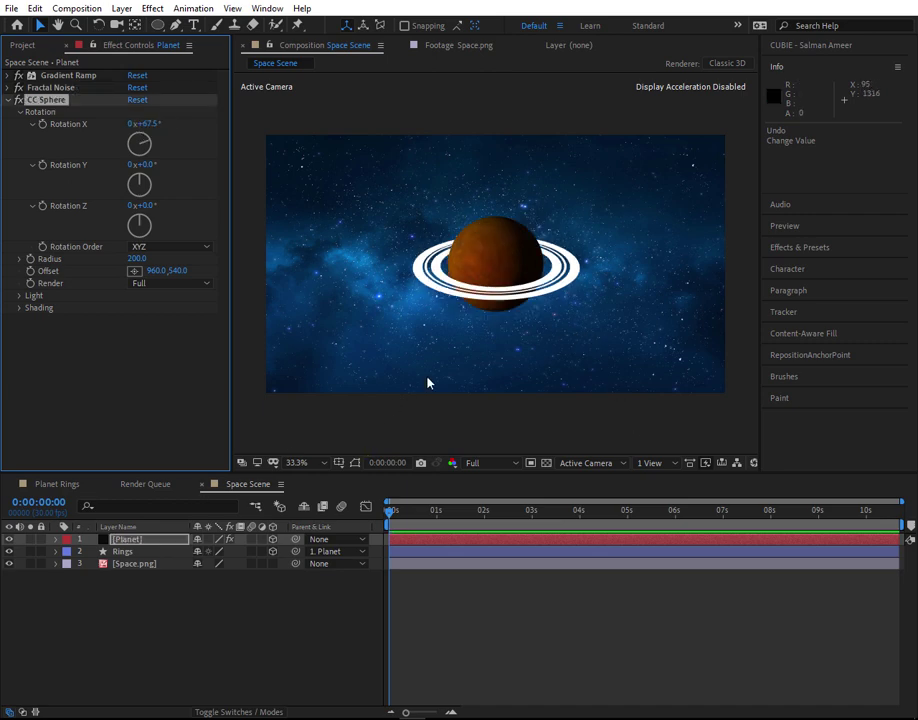
left_click_drag(500, 260, 603, 287)
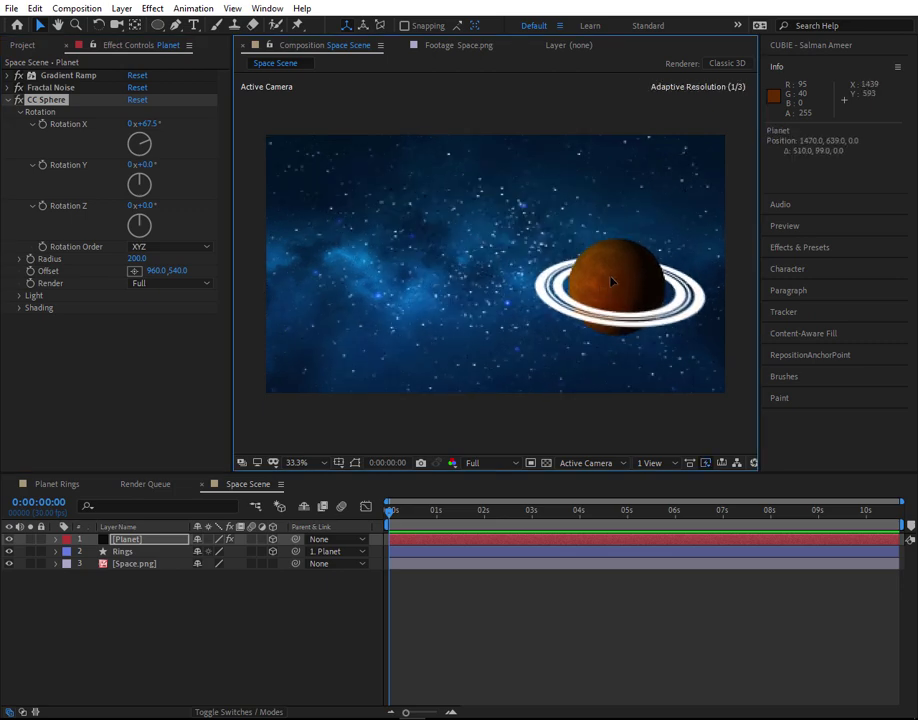
left_click(226, 626)
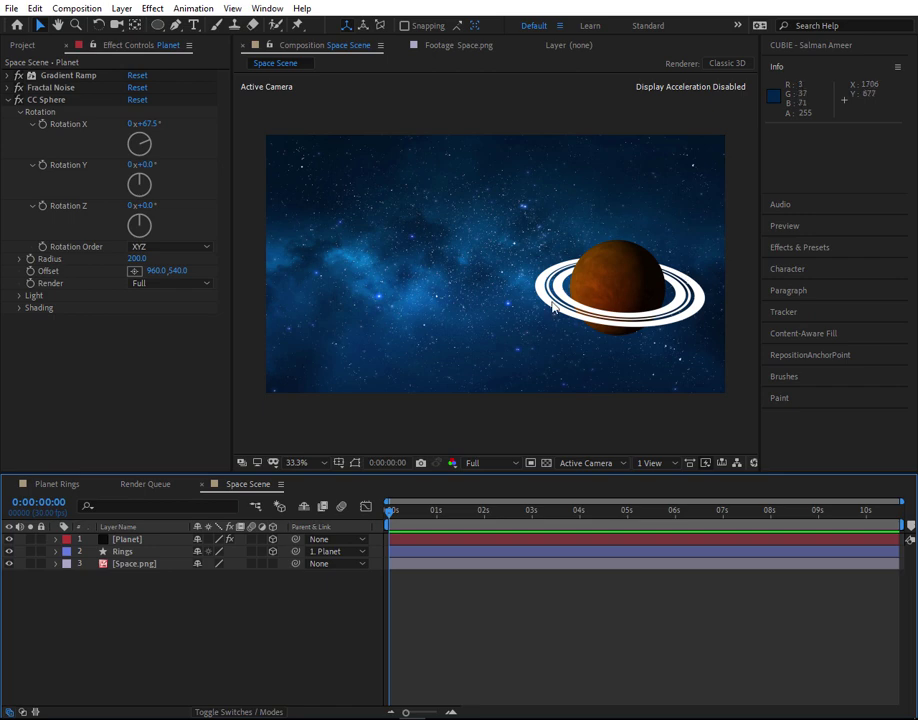
left_click(133, 554)
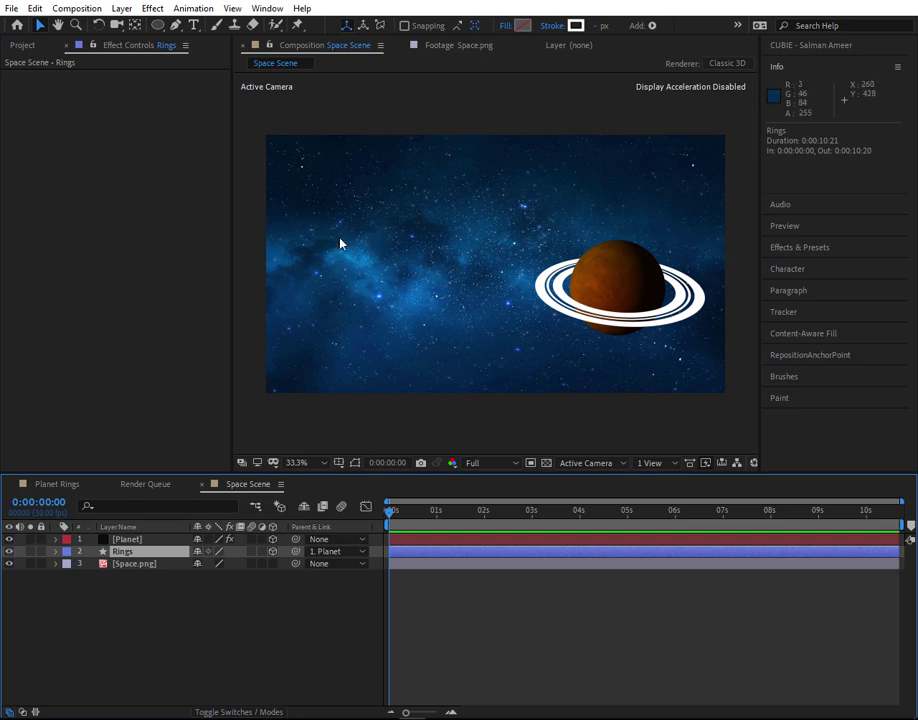
- Create a new 1920 × 1080 px solid named Star in the Space Scene composition
left_click(165, 637)
right_click(165, 637)
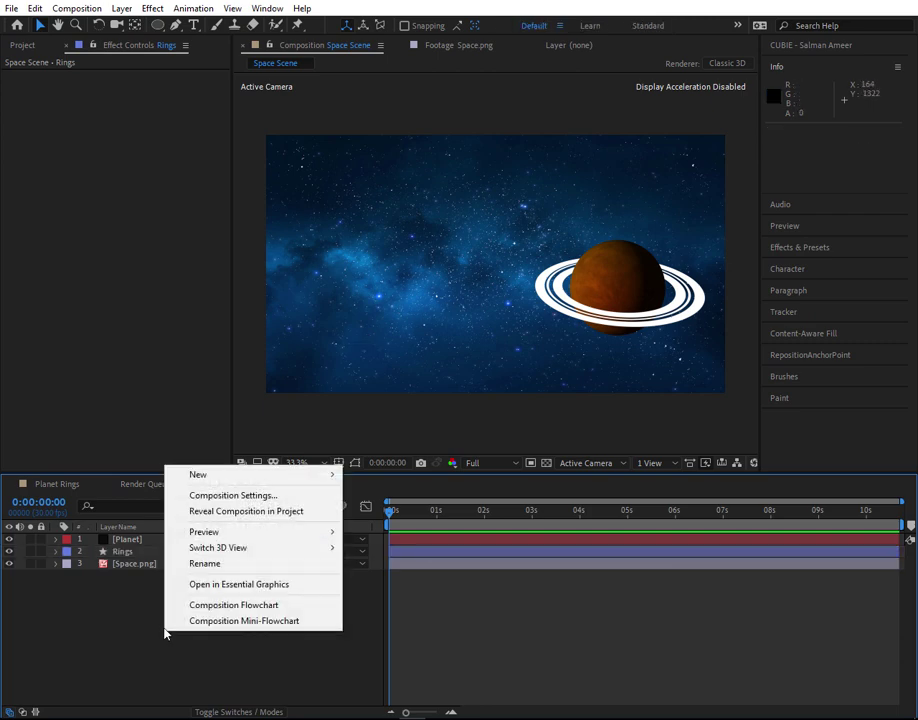
mouse_move(307, 475)
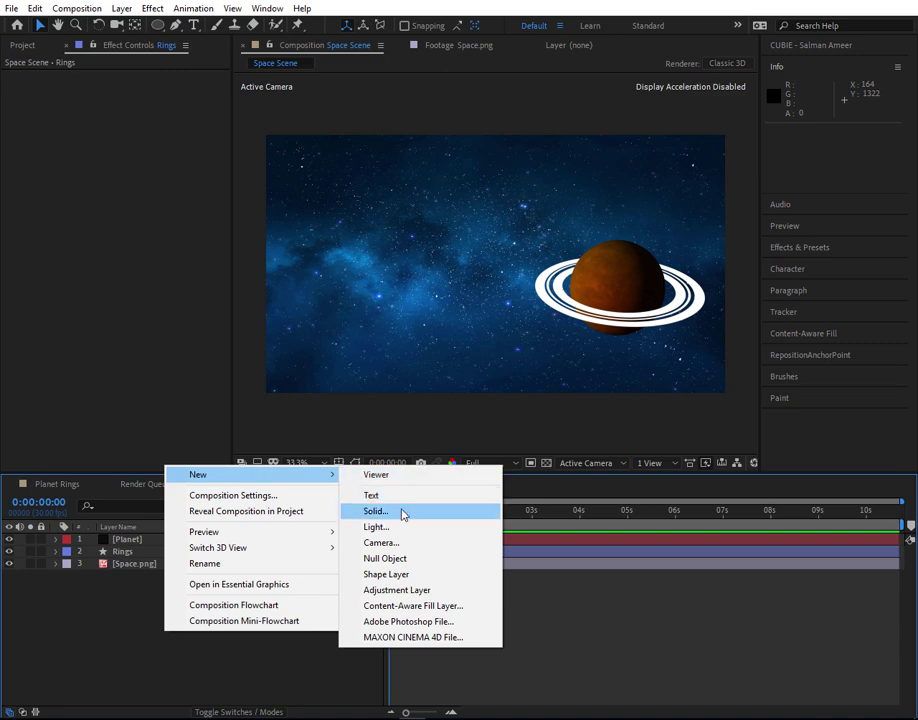
left_click(404, 512)
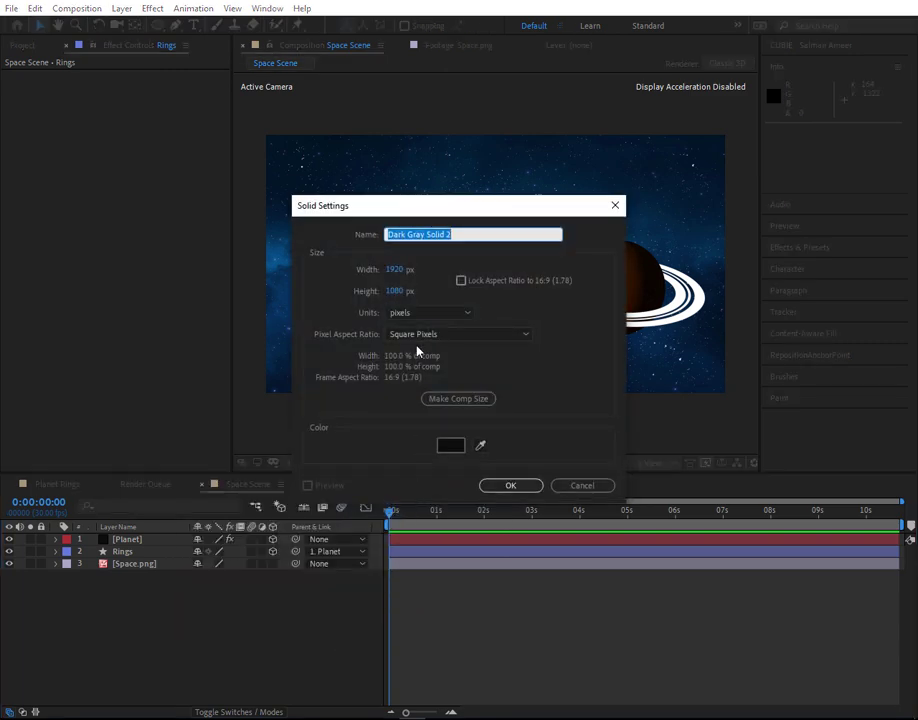
type("Star")
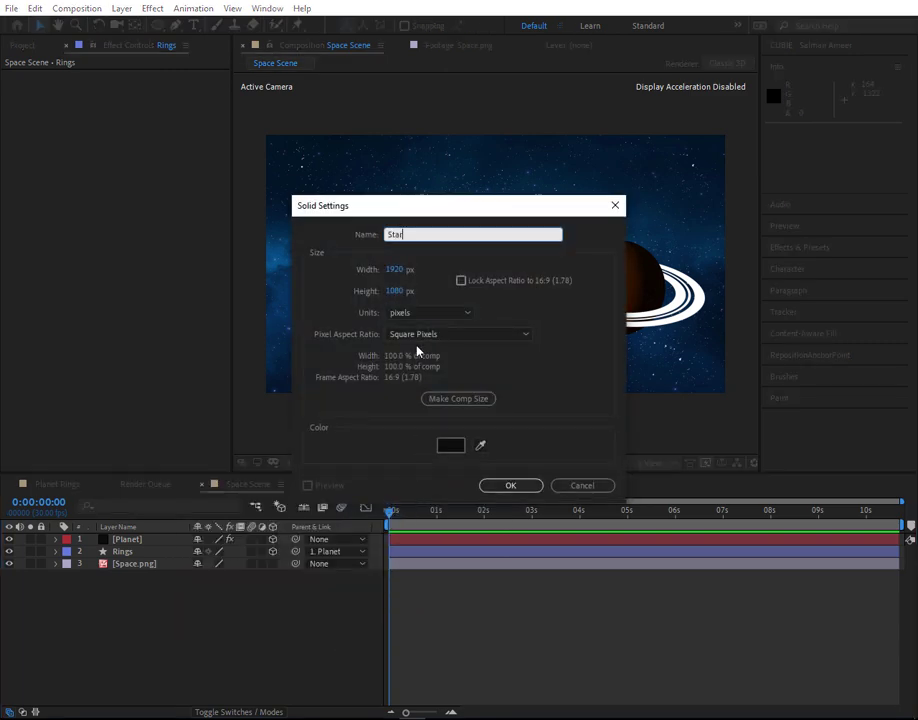
key("Return")
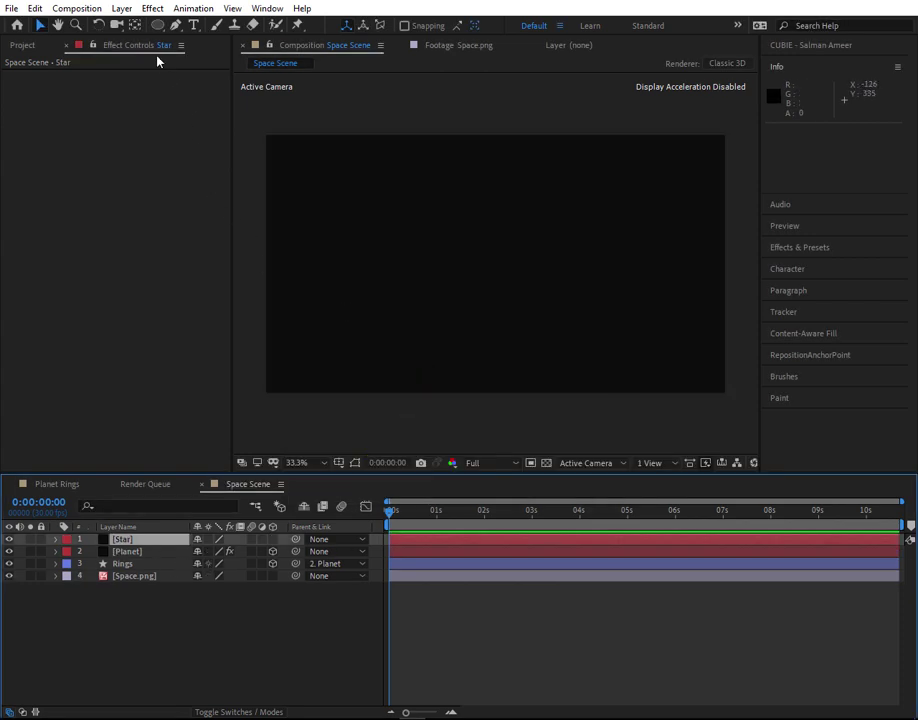
- Mask the Star solid with a circle about 264 px wide in the upper-left part of the scene, and collapse its properties
left_click(158, 26)
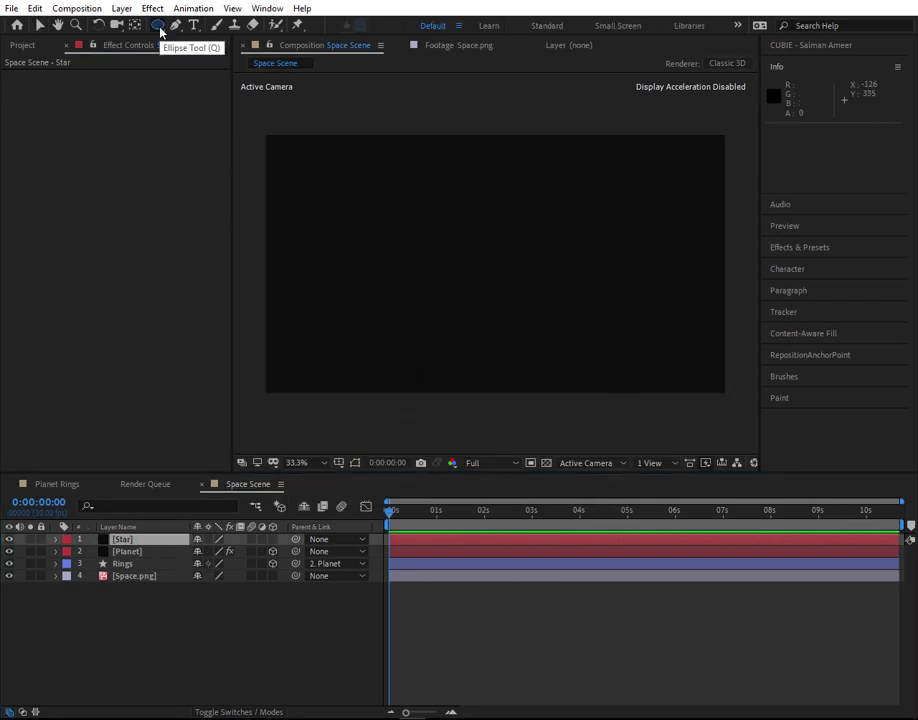
left_click(145, 540)
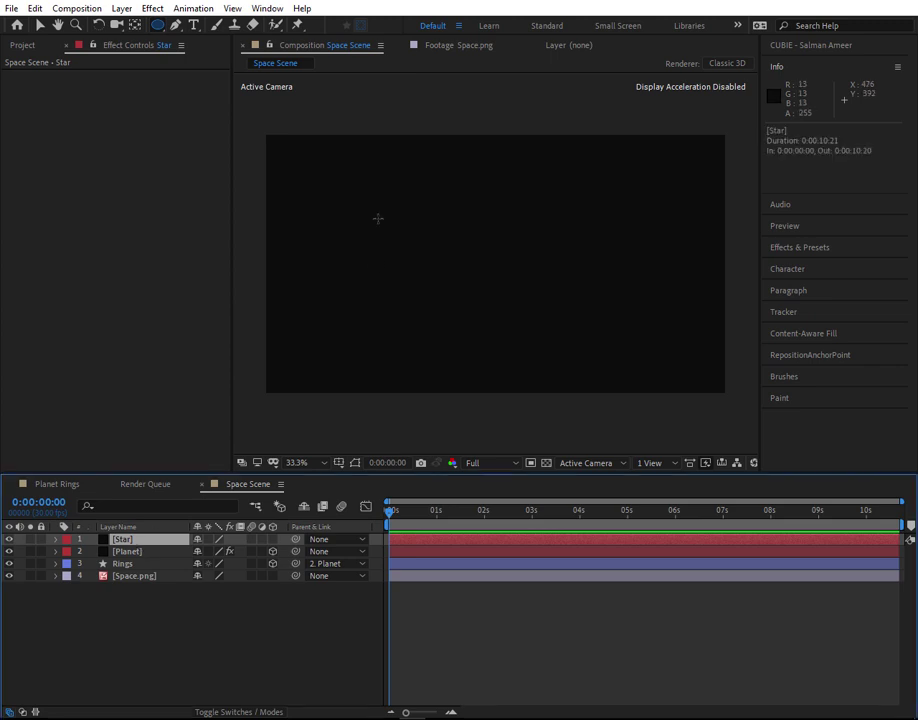
mouse_move(344, 205)
left_mouse_down()
mouse_move(480, 335)
mouse_move(403, 251)
mouse_move(409, 256)
left_mouse_up()
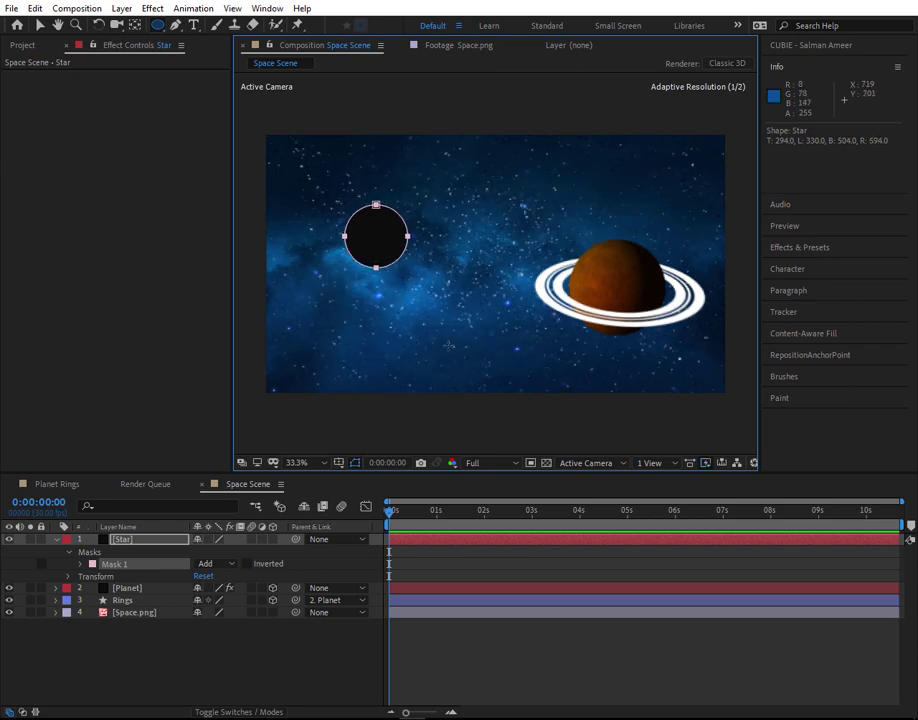
left_click(177, 656)
left_click(56, 539)
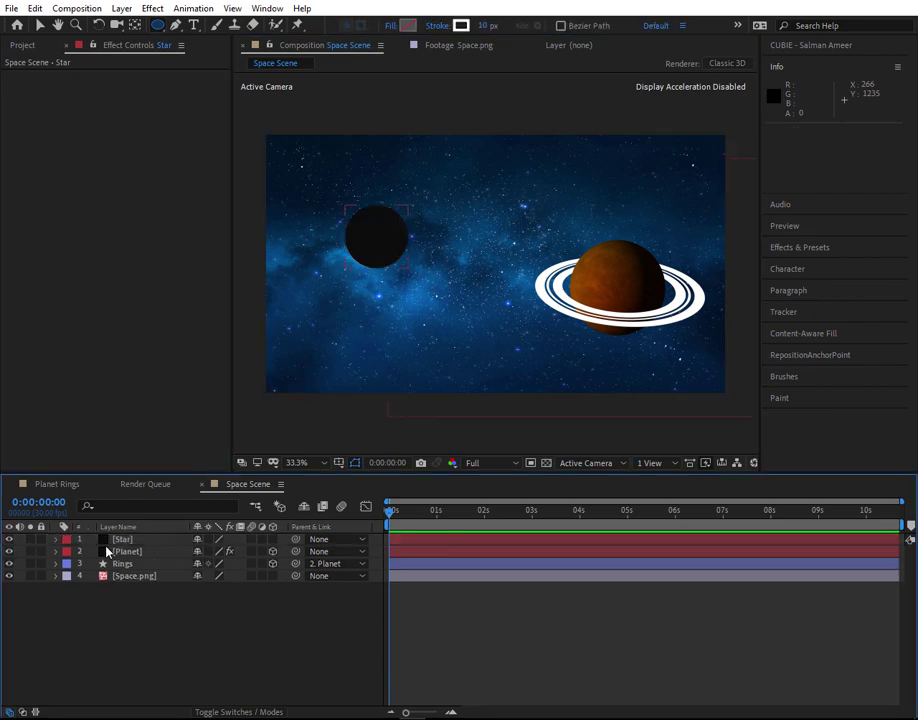
- Hide the layer controls in the composition view with Star selected, and switch back to the Selection tool
left_click(127, 540)
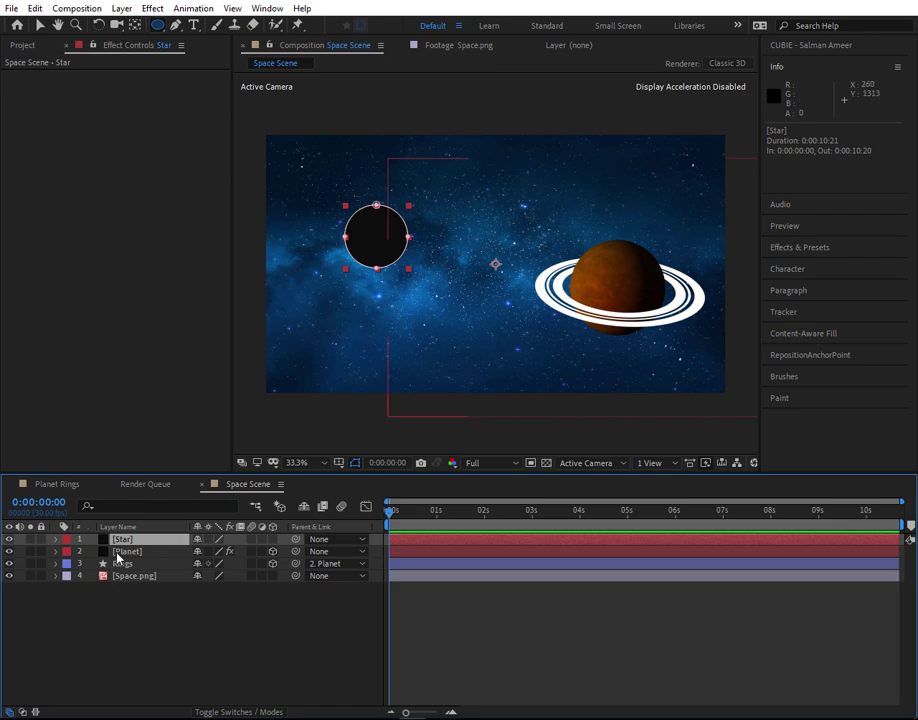
left_click(231, 9)
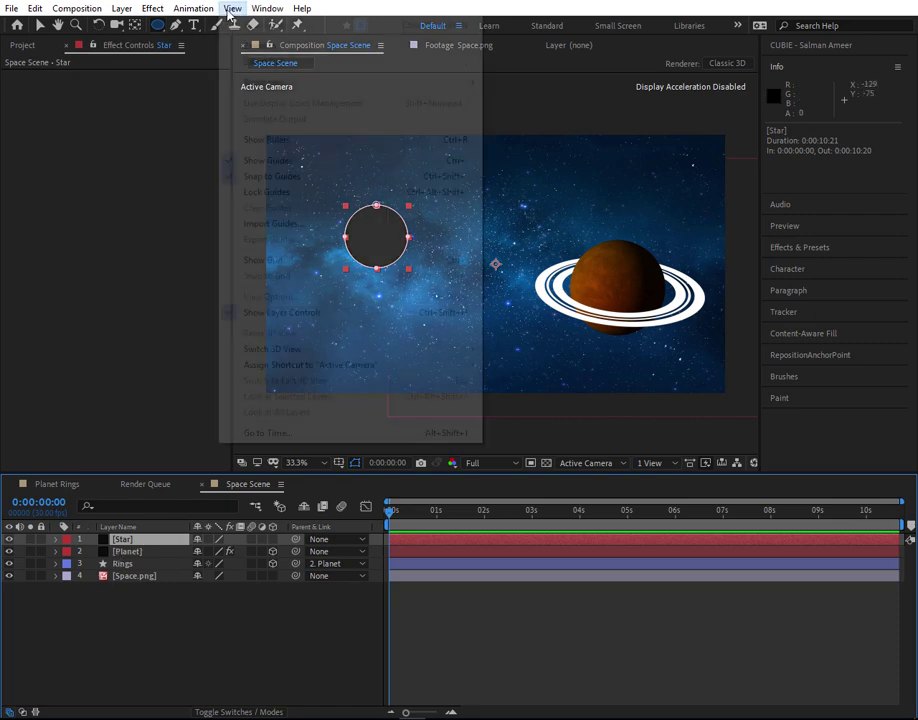
left_click(287, 321)
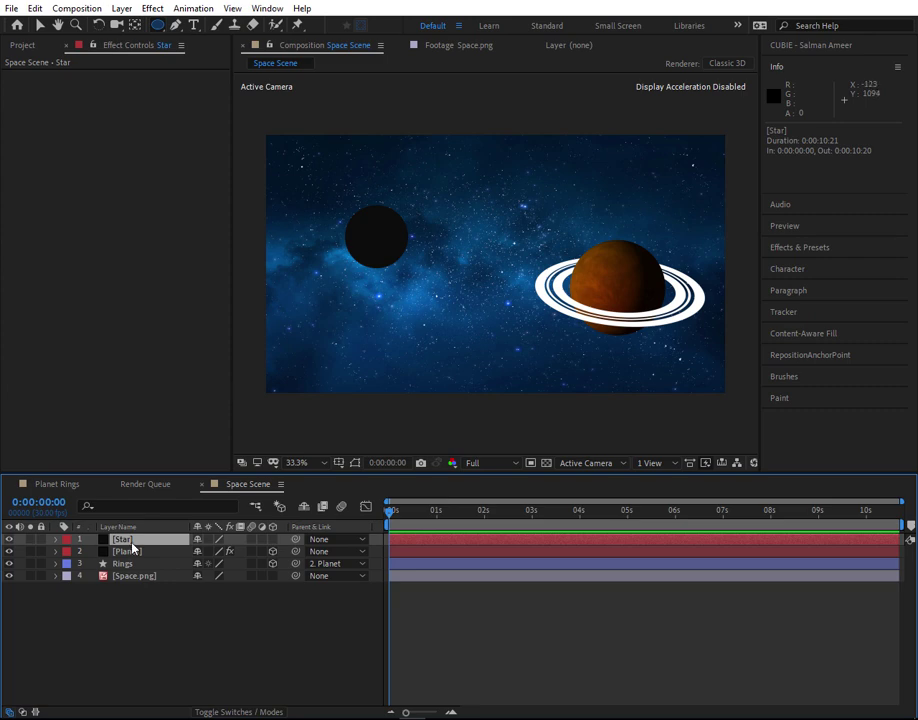
left_click(40, 25)
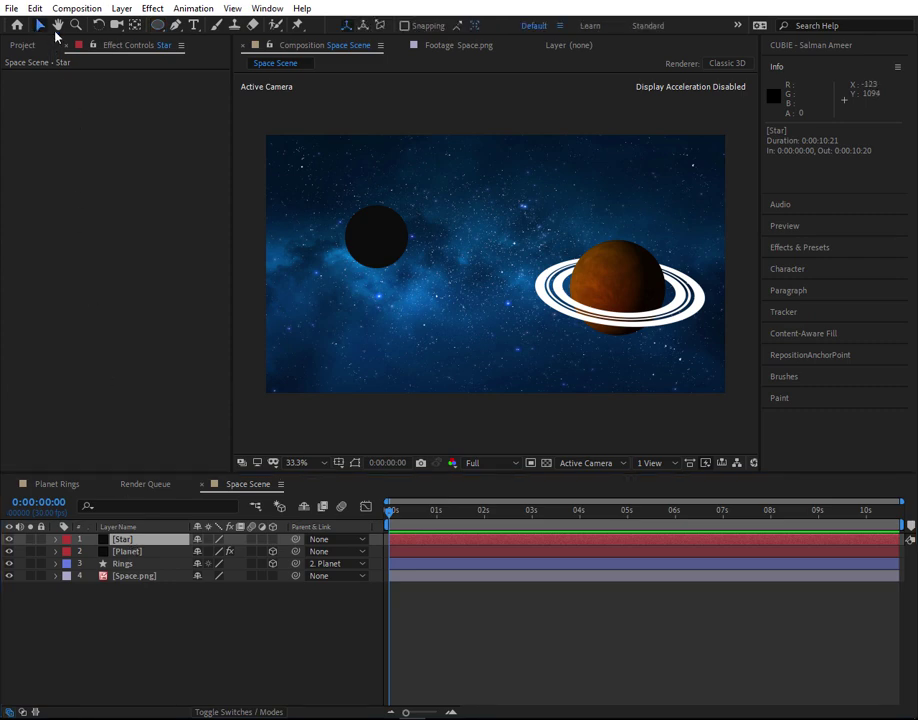
- Apply a Fill effect to the Star layer, set its color to orange FFA200, and collapse the effect
left_click(153, 8)
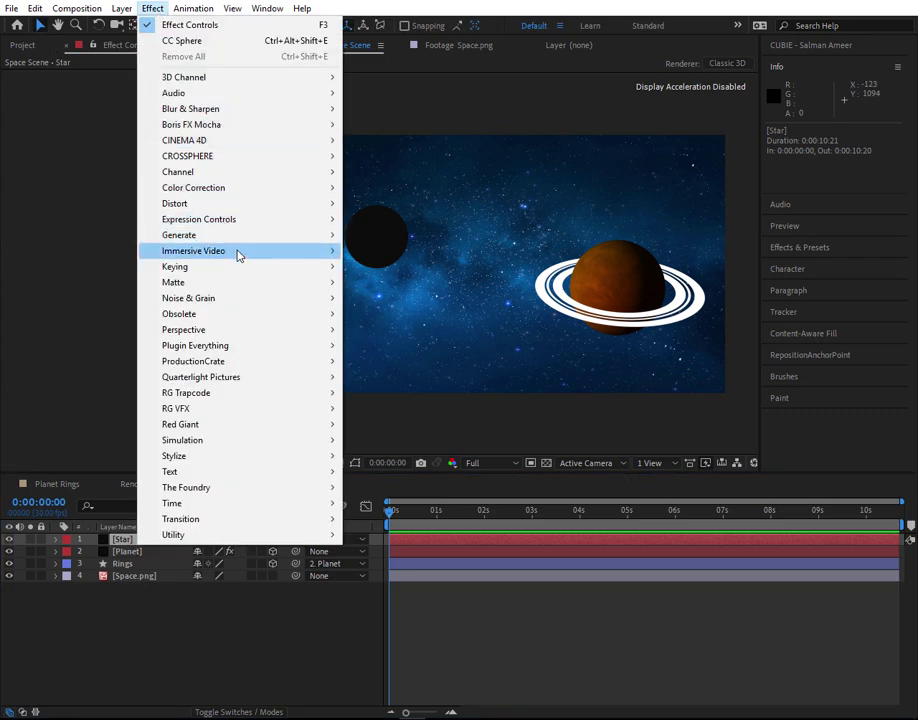
mouse_move(242, 236)
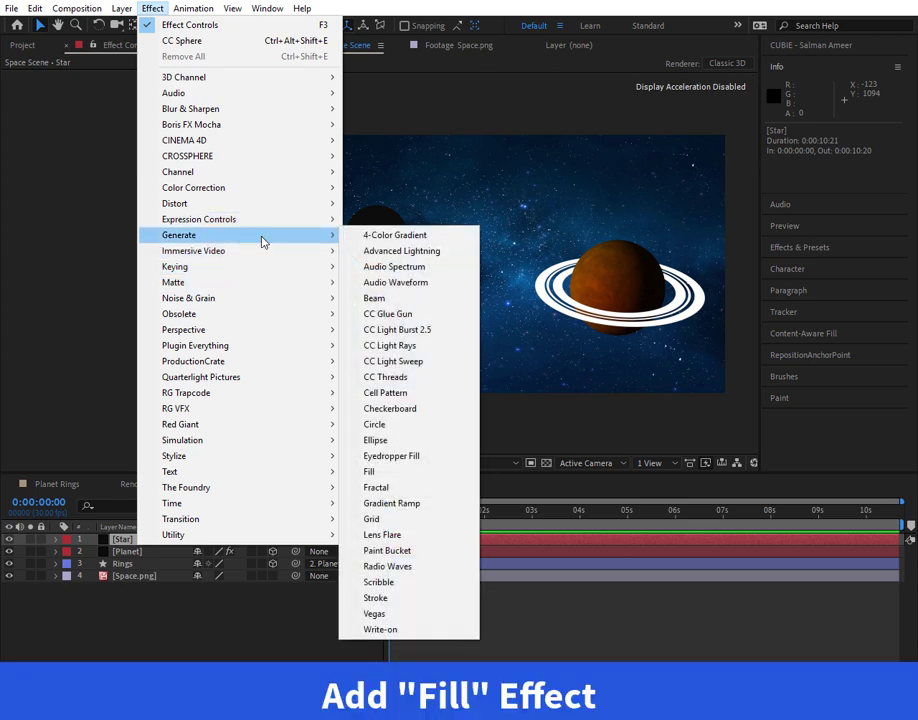
left_click(395, 472)
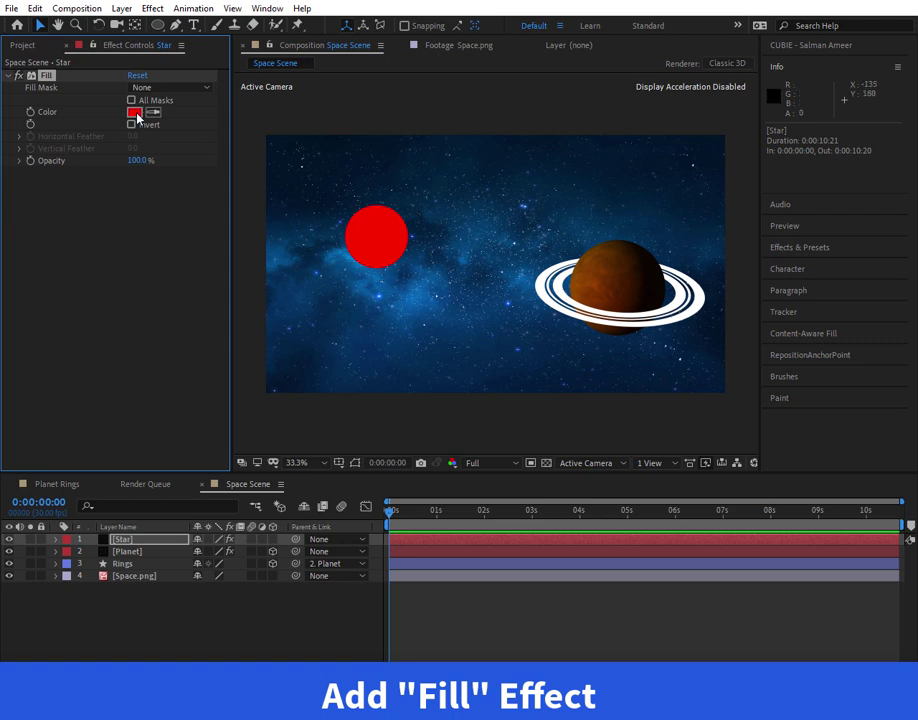
left_click(134, 112)
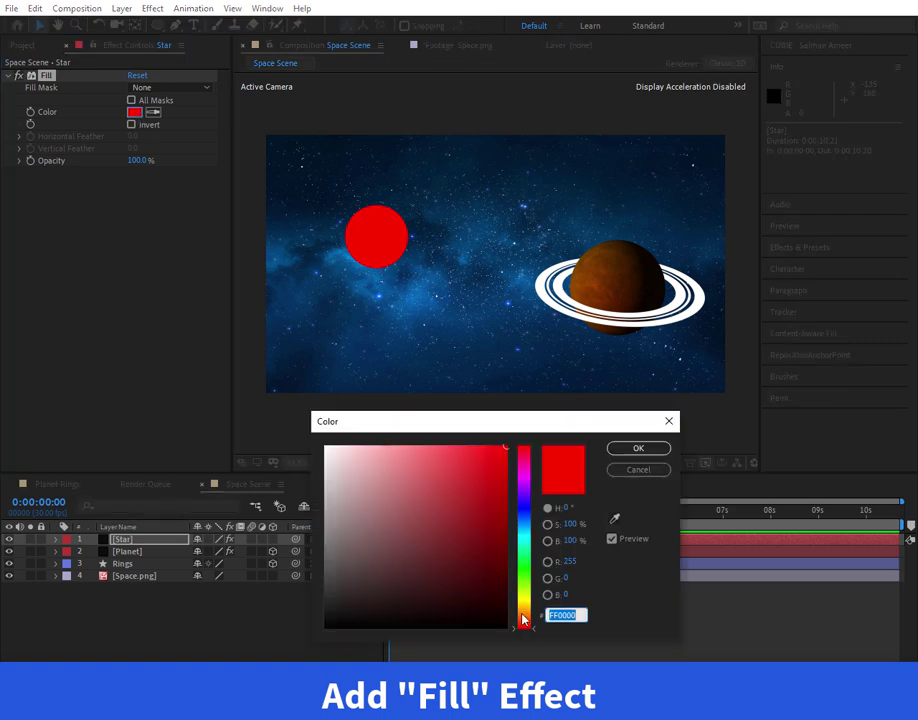
left_click(523, 617)
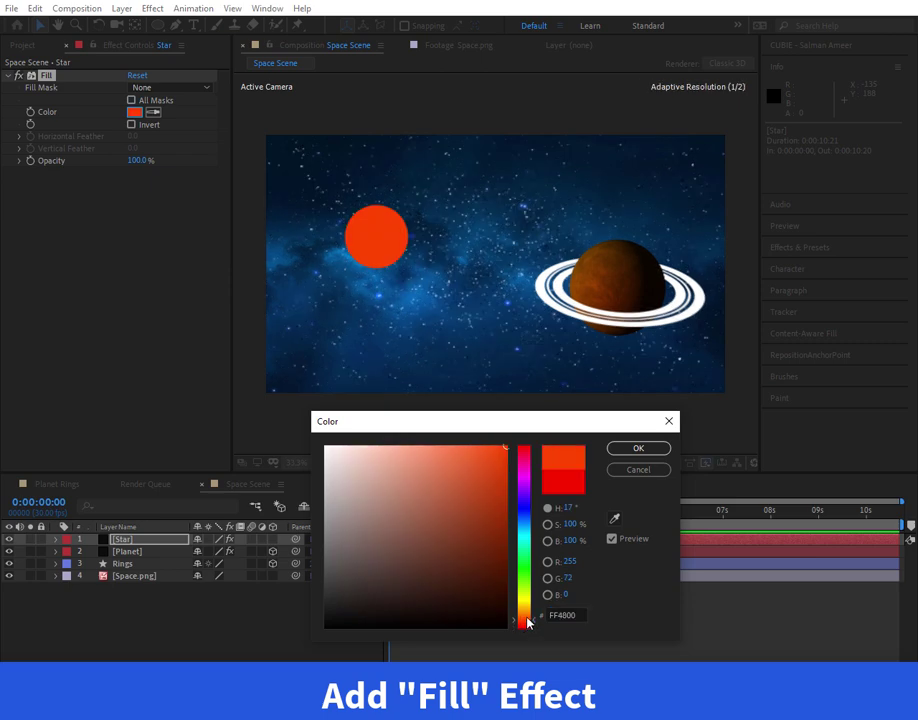
left_click(522, 614)
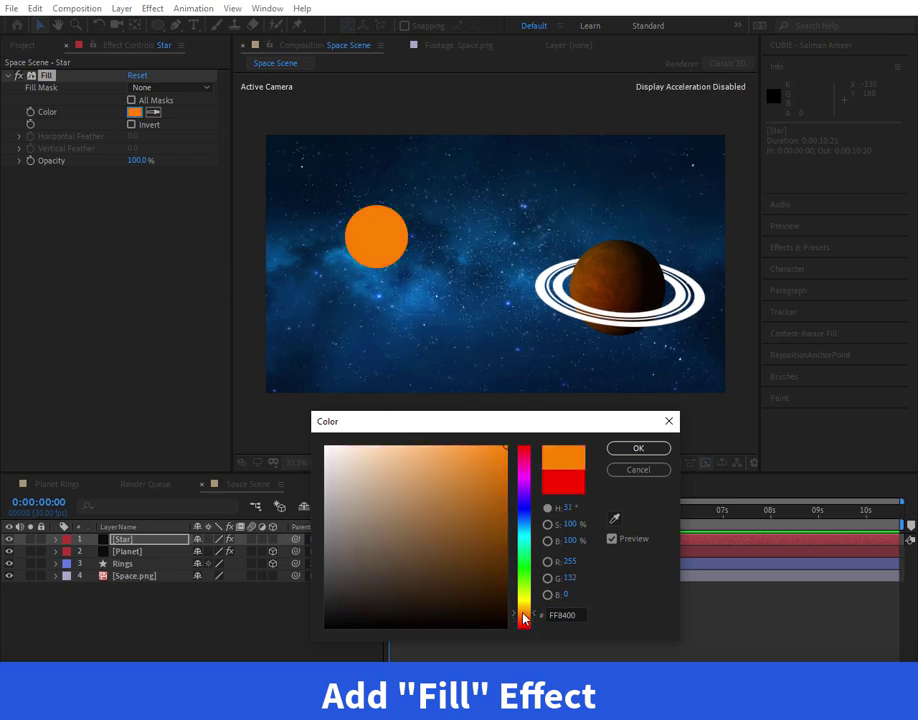
left_click_drag(523, 619, 529, 613)
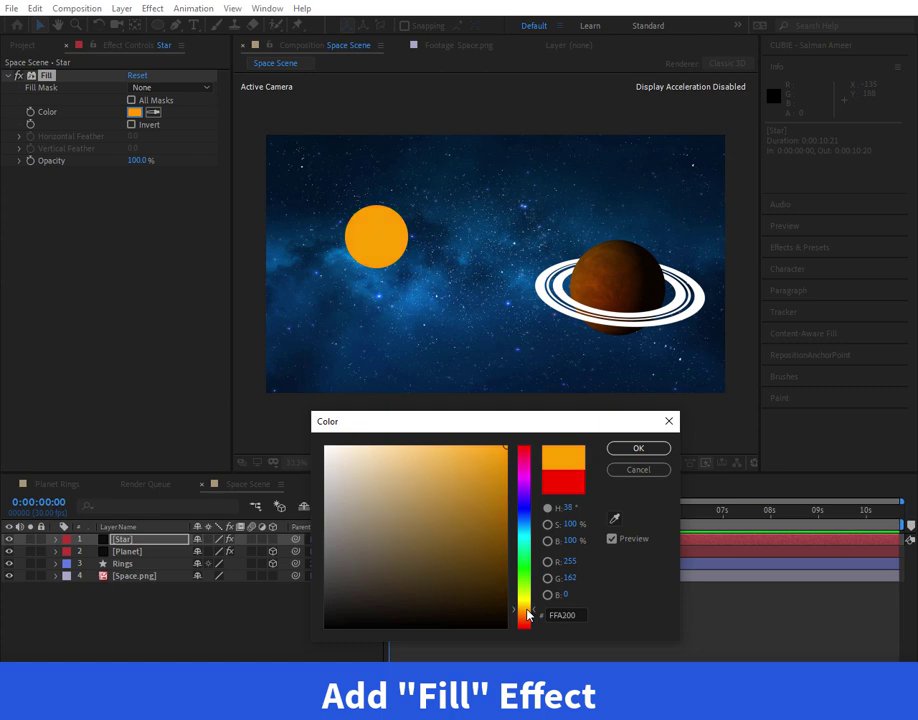
key("Return")
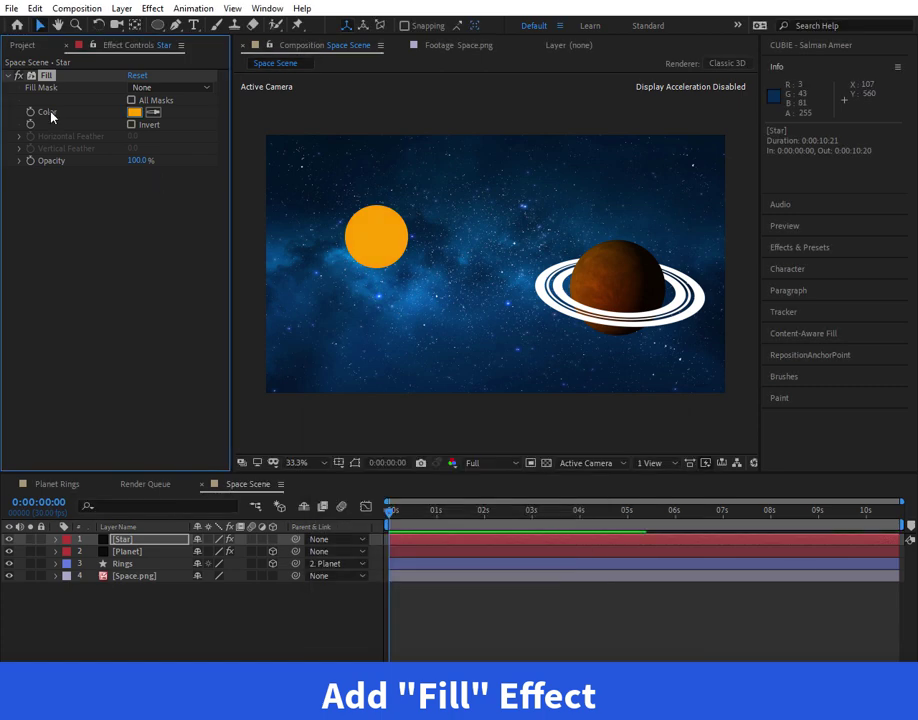
left_click(8, 75)
left_click(82, 198)
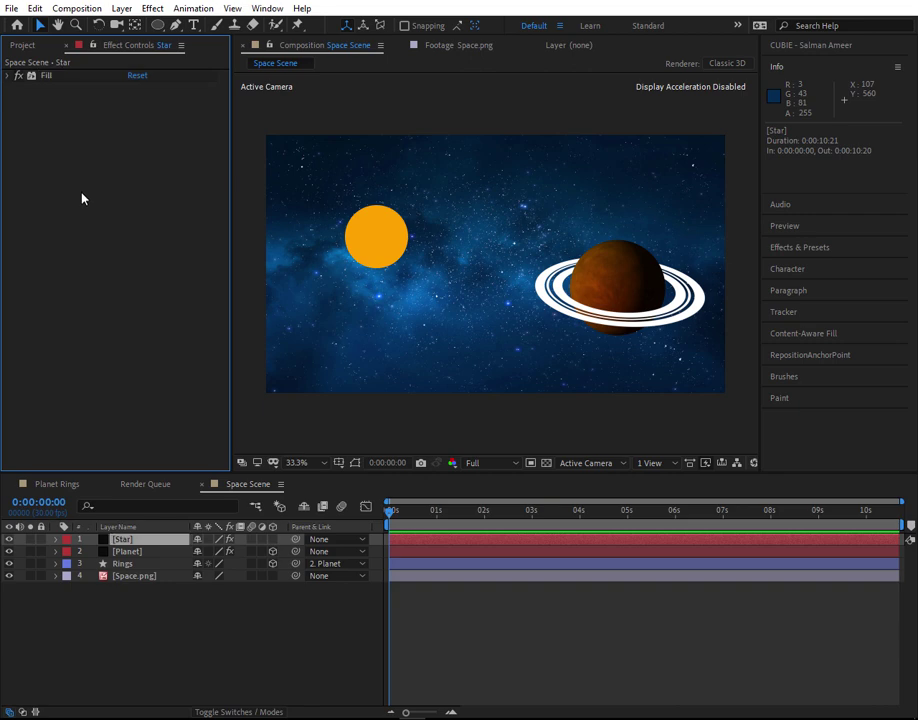
- Apply the Glow effect from the Stylize group to the Star layer
left_click(153, 9)
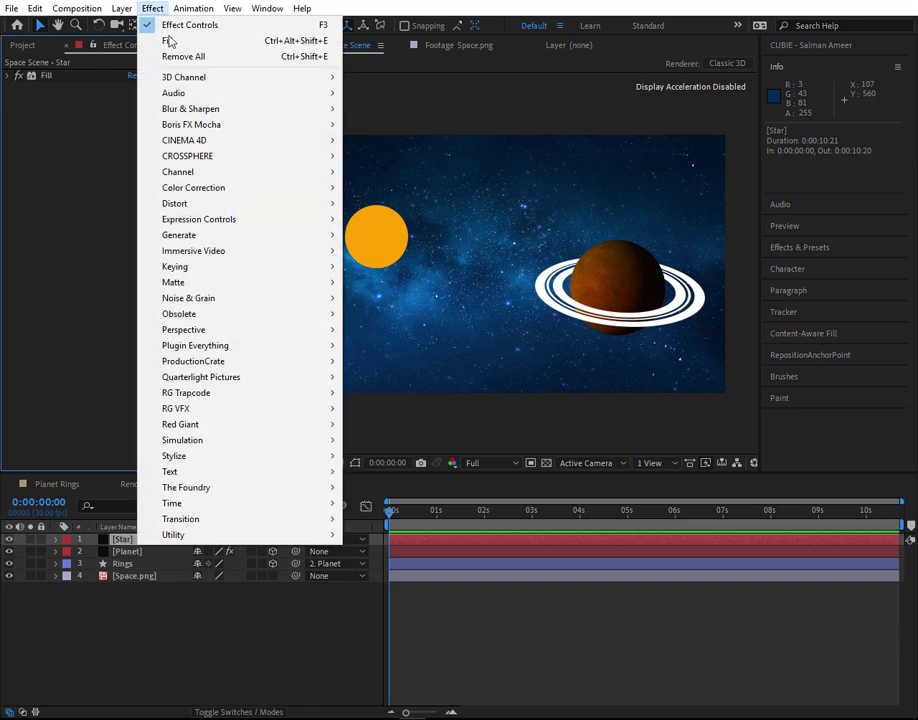
mouse_move(223, 301)
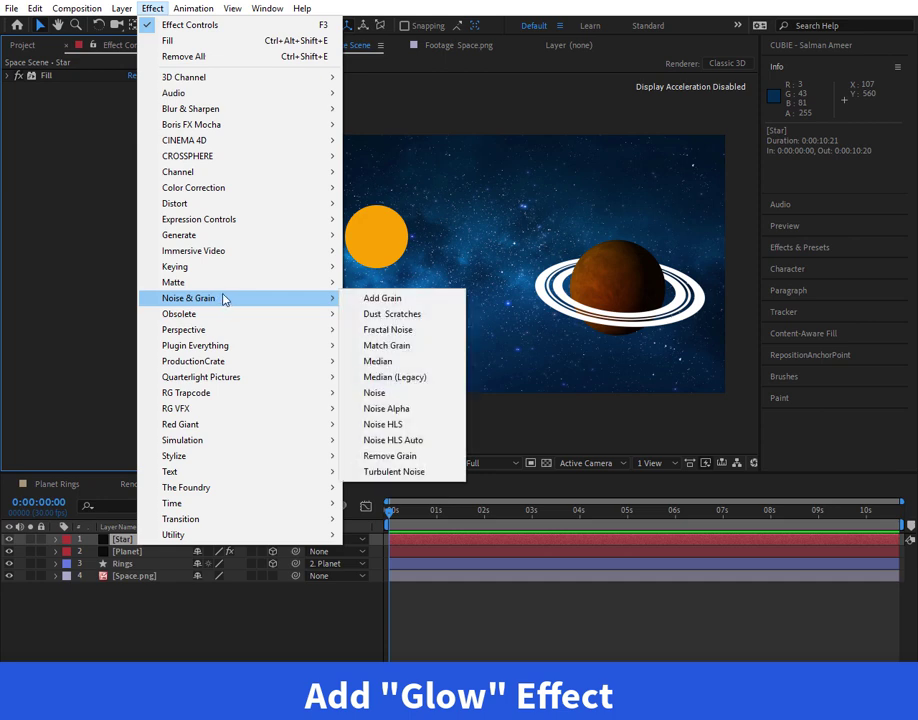
mouse_move(240, 461)
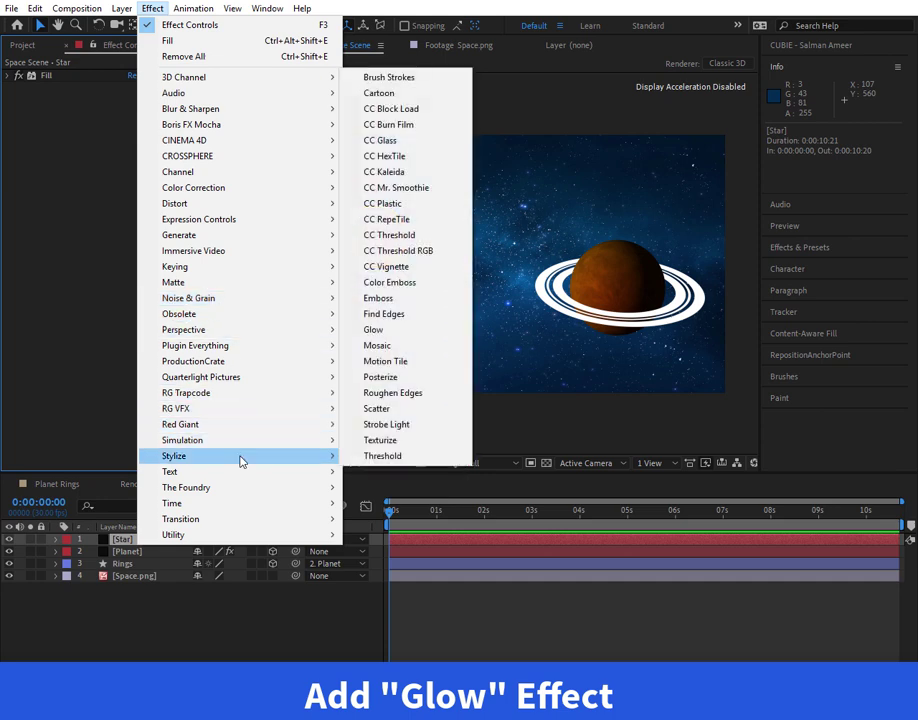
left_click(378, 331)
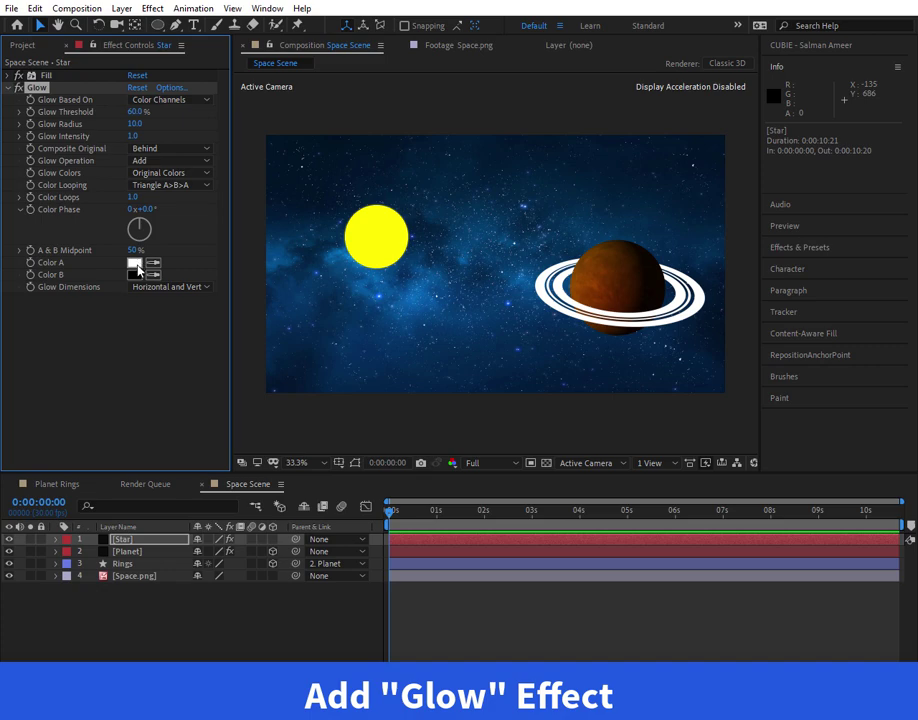
- Sample the planet's brown for Glow's Color A and Color B, and change Color A to yellow C8AA05
left_click(153, 262)
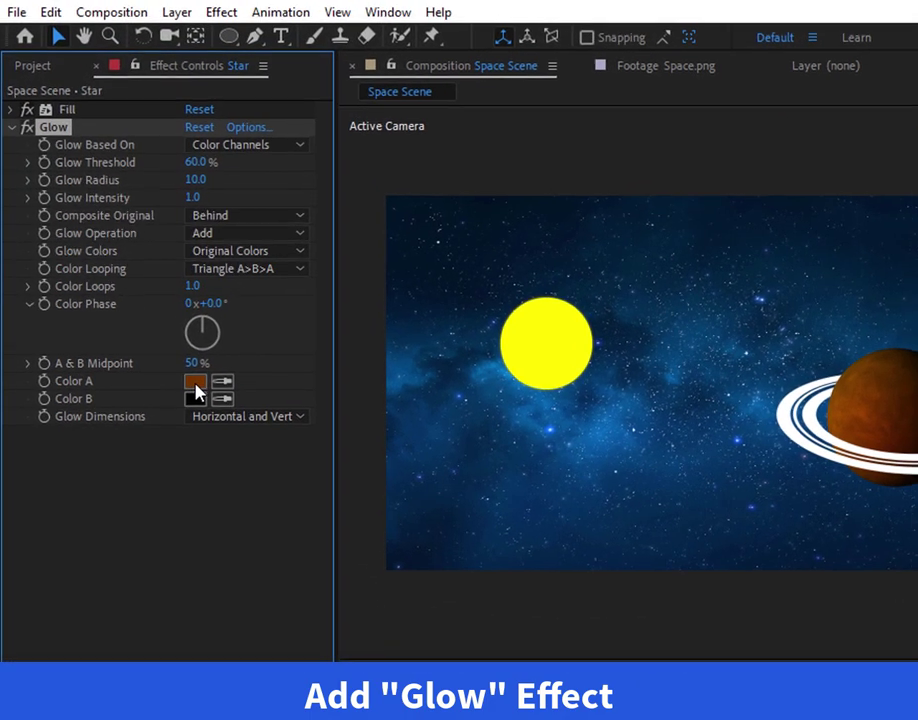
left_click(153, 274)
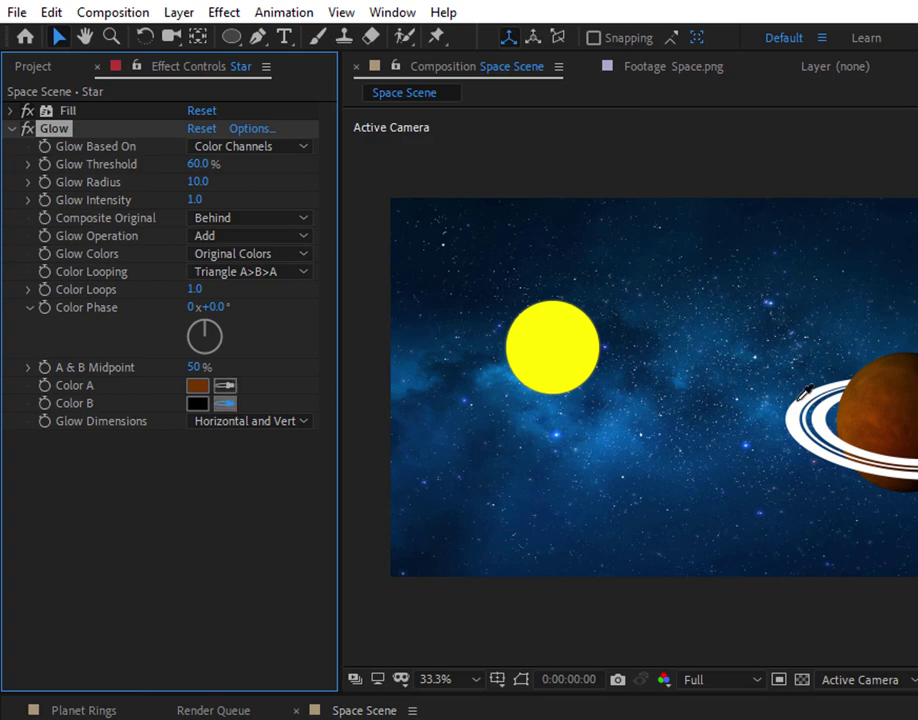
left_click(203, 386)
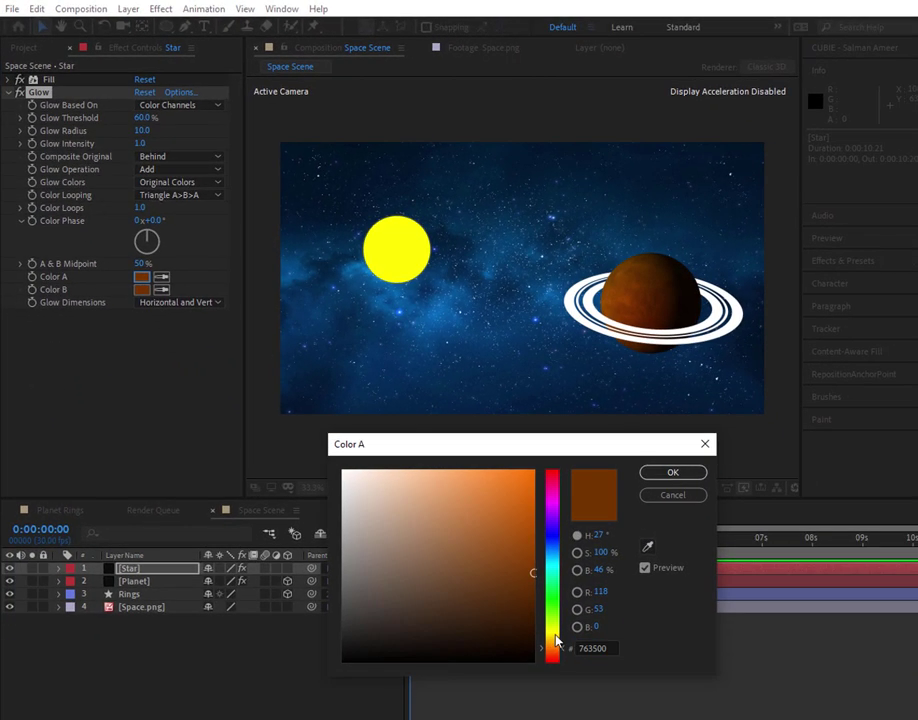
left_click_drag(610, 716, 610, 699)
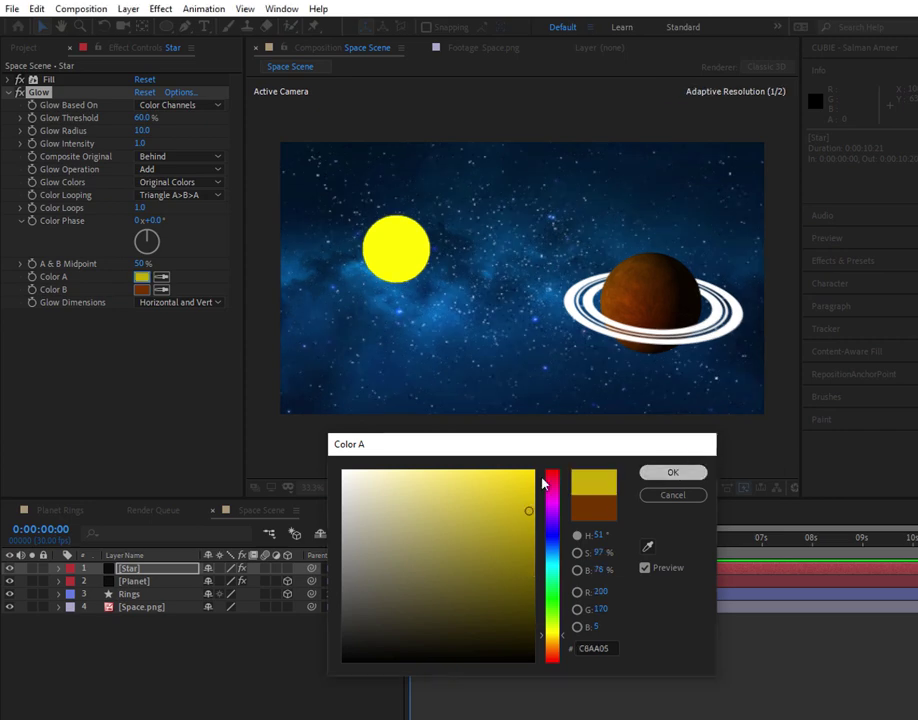
left_click(674, 473)
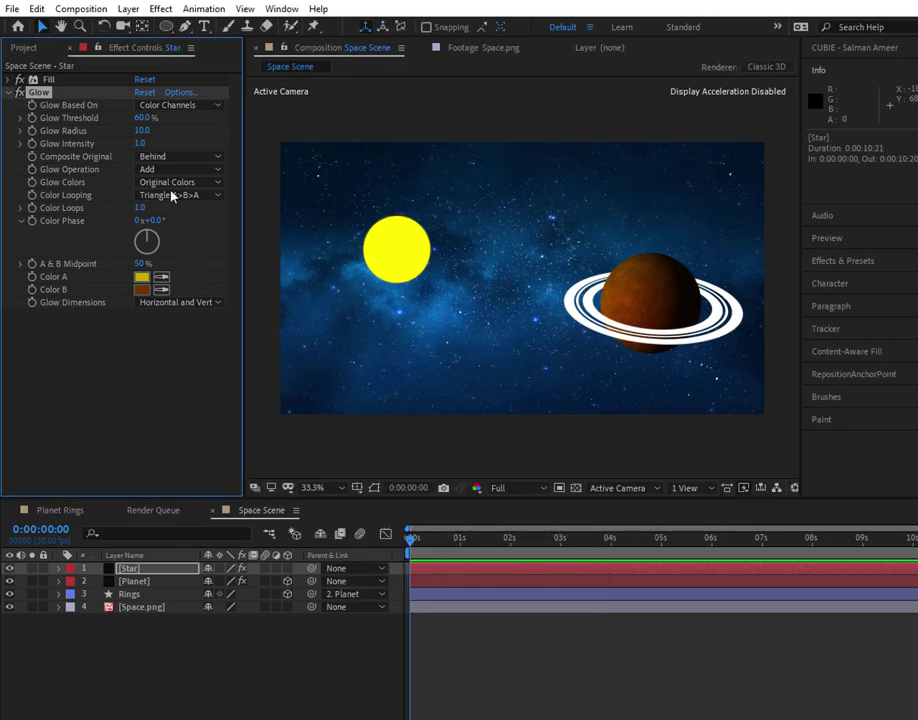
- Change Color A of the Star layer's Glow effect to yellow FFD800
left_click(144, 278)
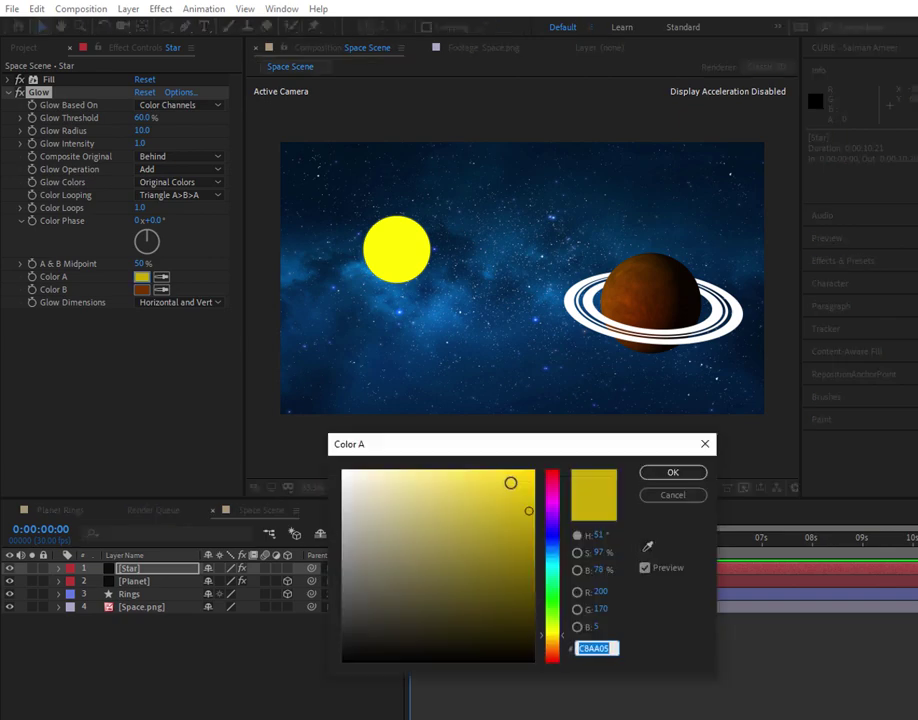
type("FFD800")
left_click(673, 474)
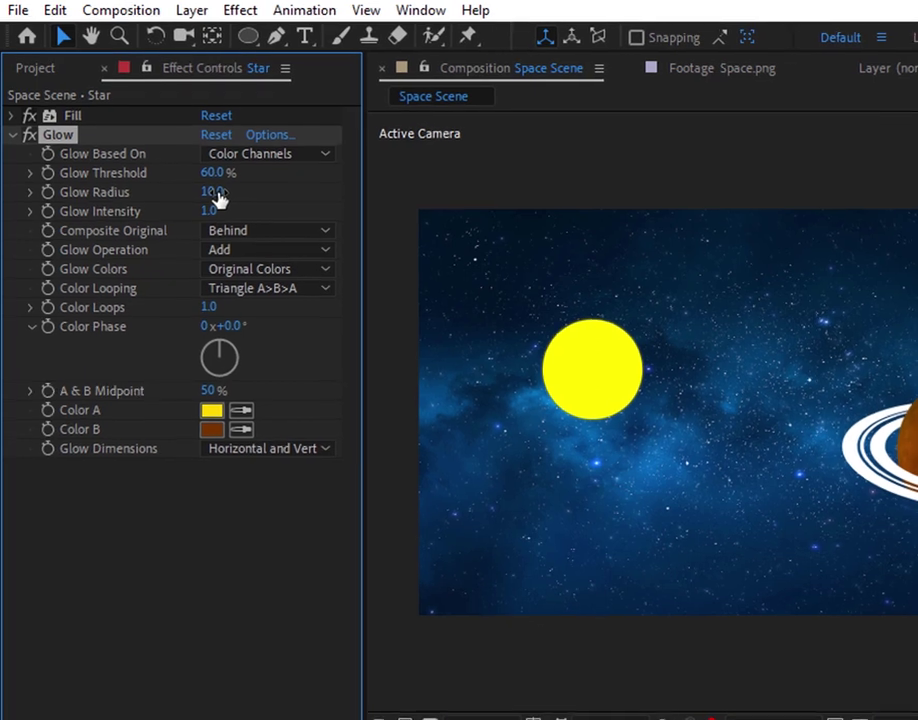
- Set the Star layer's Glow Radius to 230 and its Glow Intensity to 2
mouse_move(218, 198)
left_mouse_down()
mouse_move(365, 195)
mouse_move(432, 207)
mouse_move(207, 197)
mouse_move(210, 185)
left_mouse_up()
left_click(211, 191)
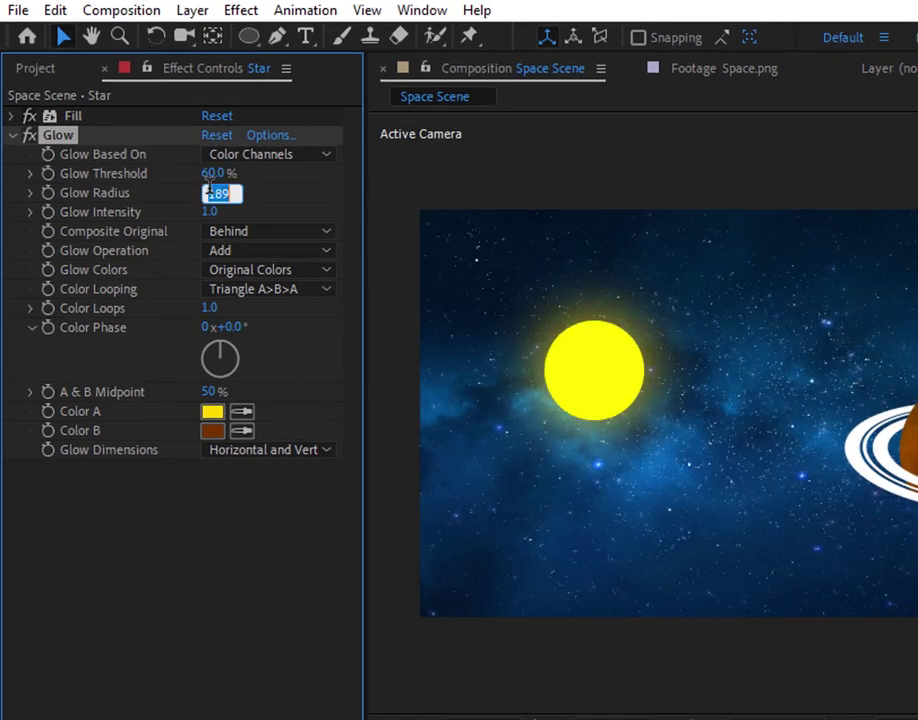
type("230")
key("Return")
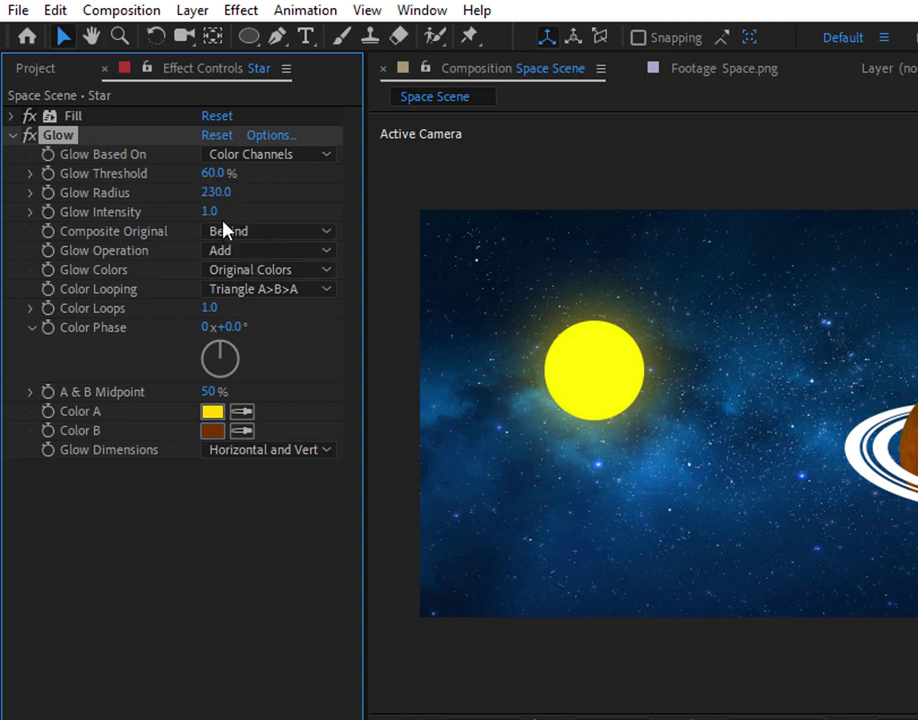
left_click(207, 212)
type("2")
key("Return")
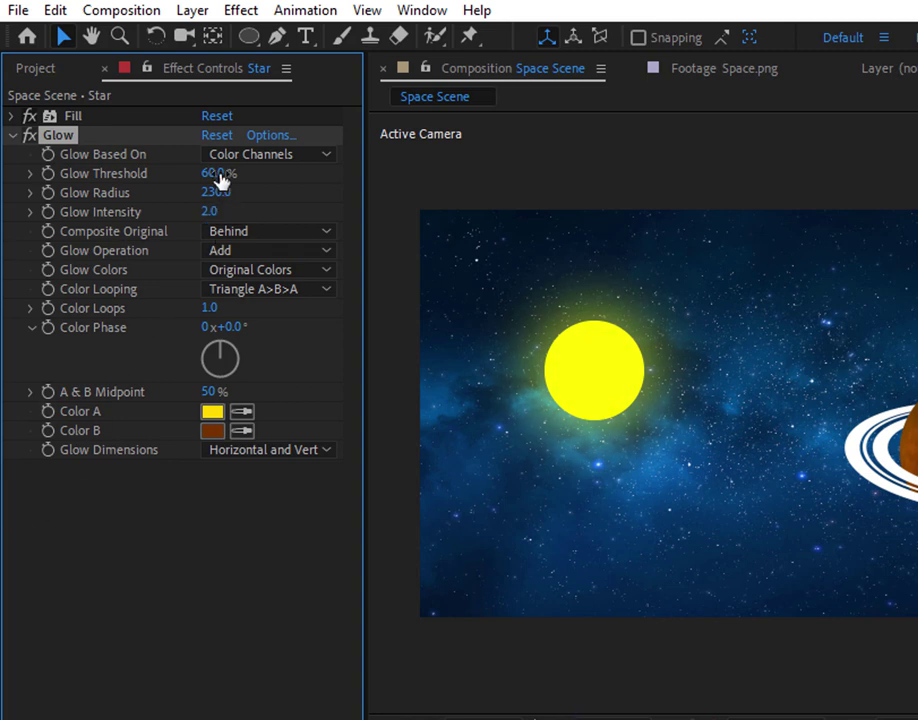
- Raise the Glow Threshold of the Star layer's Glow effect to about 66.1%
left_click_drag(220, 178, 262, 212)
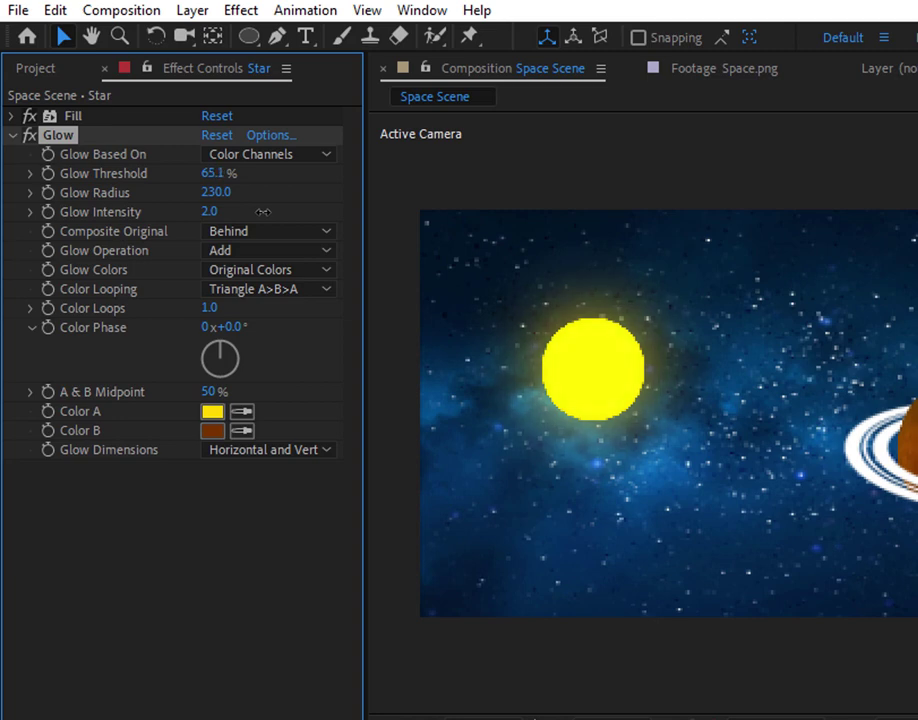
left_click(216, 175)
key("Up")
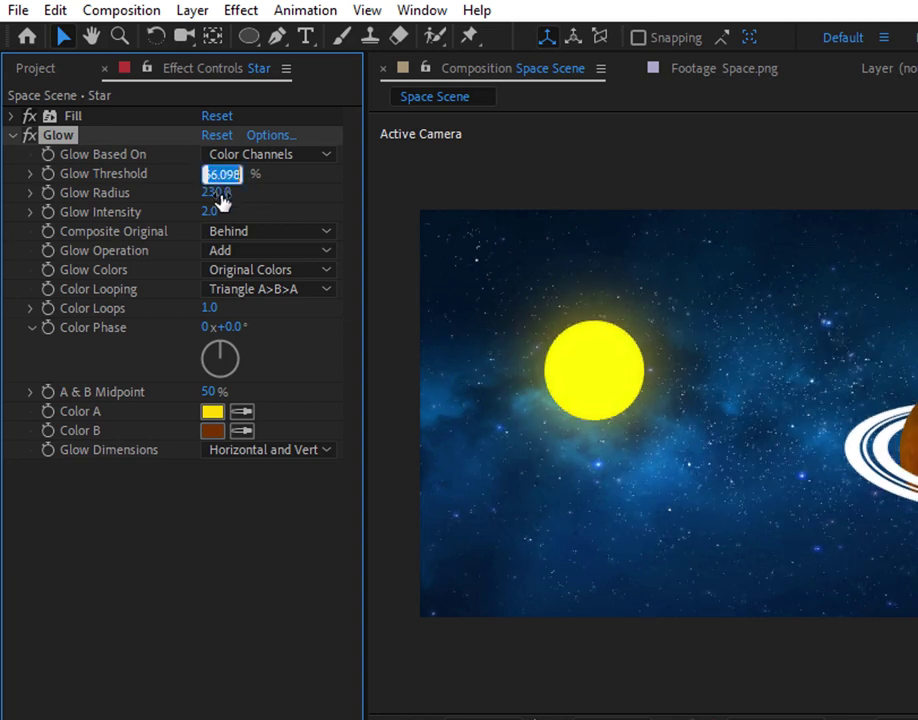
key("Up")
key("Down")
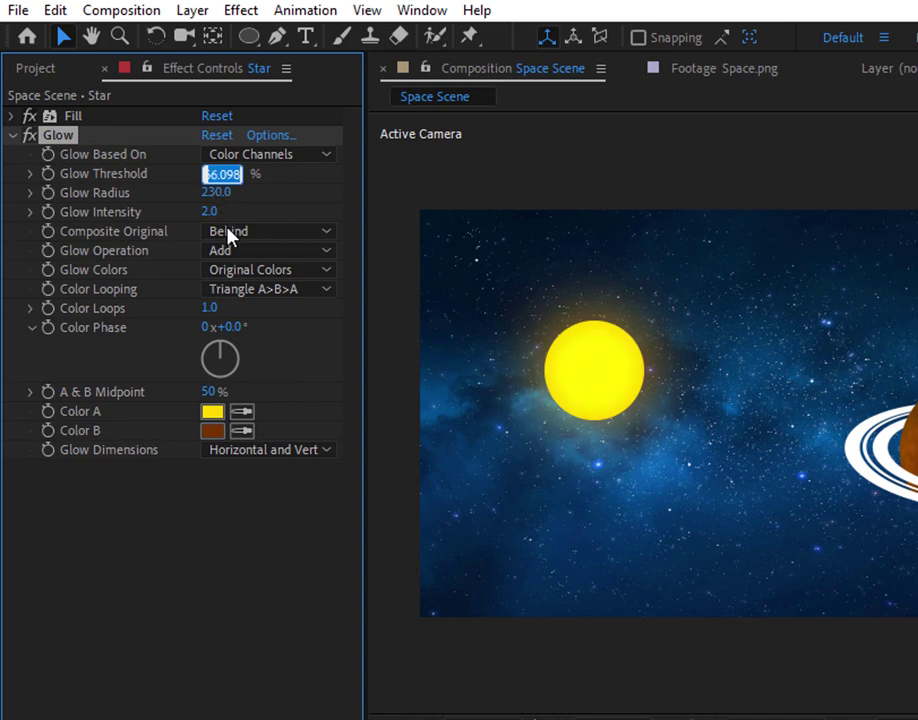
left_click(193, 507)
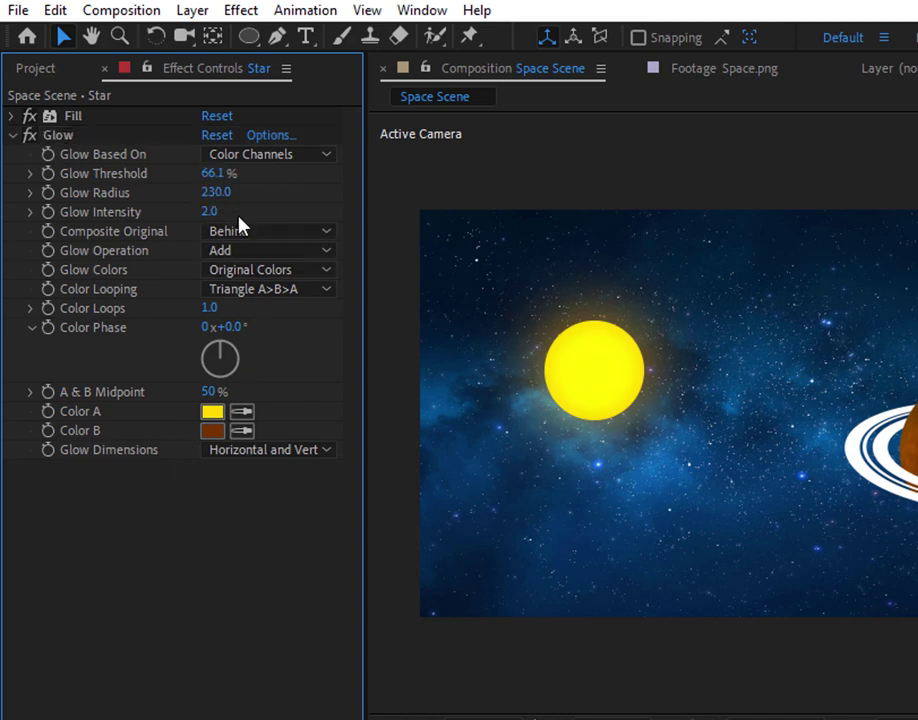
- Duplicate the Star layer's Glow effect twice, and collapse the settings of the first two Glow effects
left_click(13, 136)
left_click(57, 136)
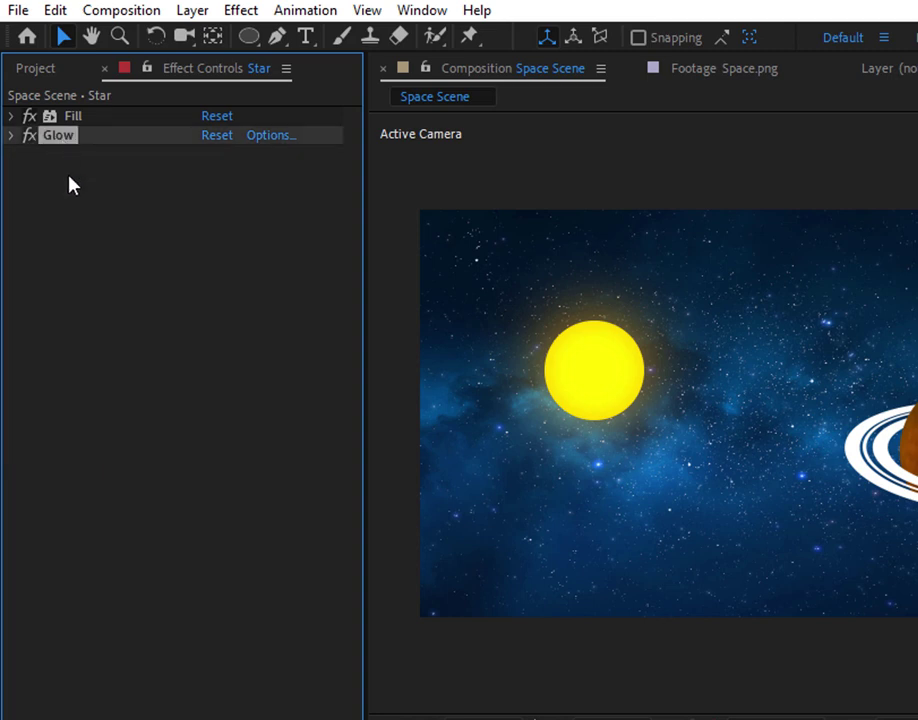
key("ctrl+d")
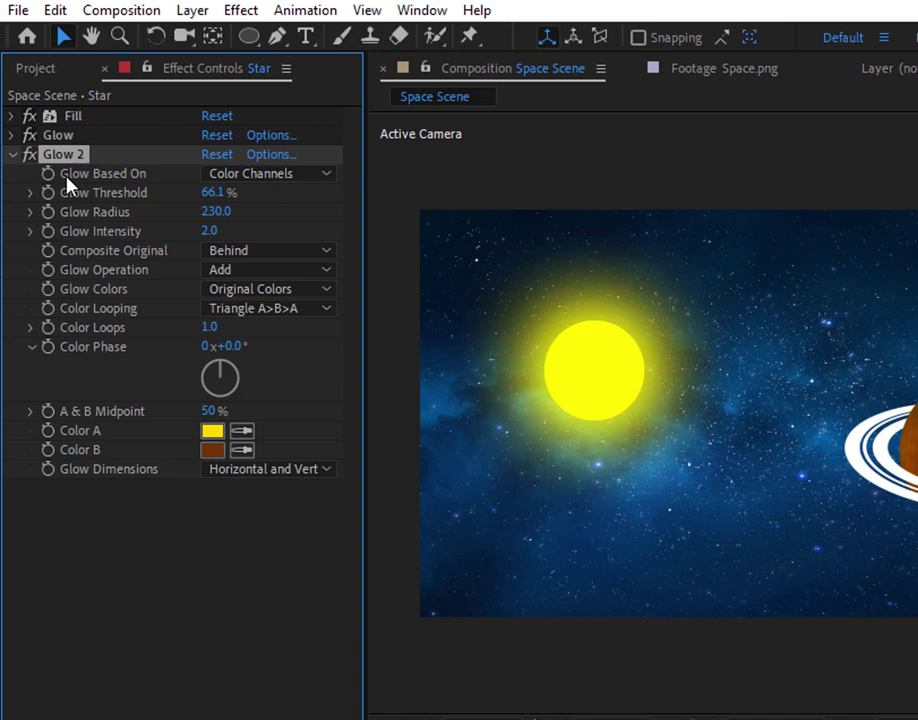
key("ctrl+d")
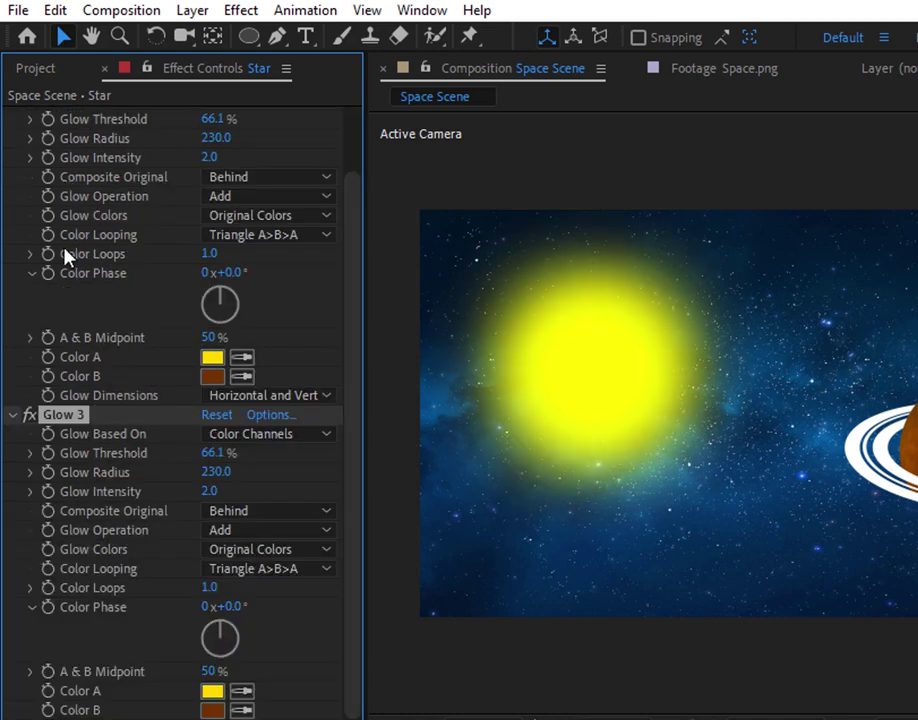
scroll(66, 230, "up", 3)
left_click(13, 155)
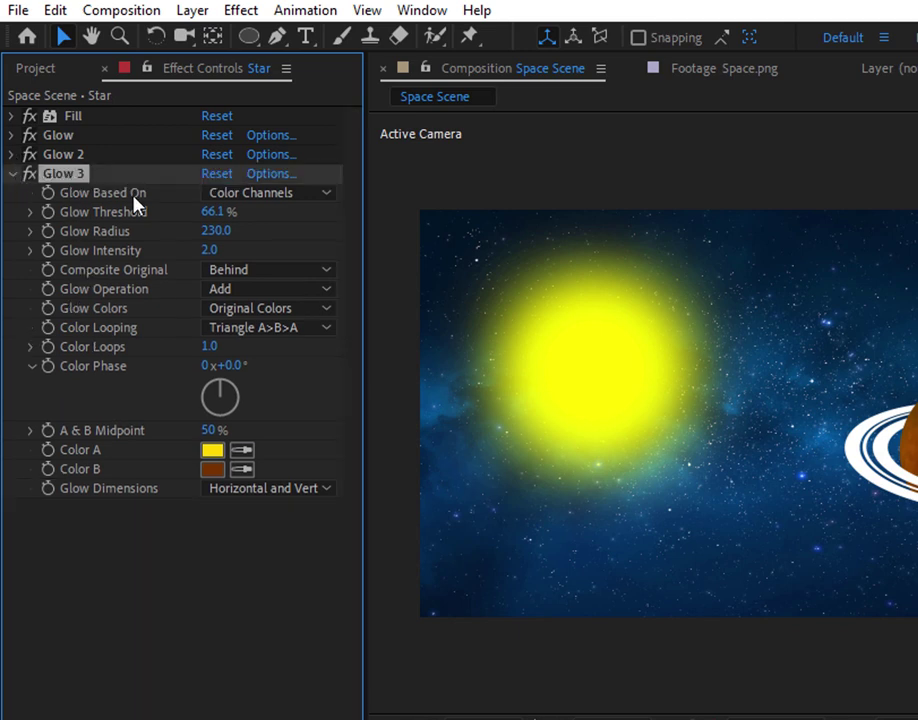
- Set Glow 3's Glow Intensity to 1 and its Glow Radius to 0
left_click(207, 250)
type("1")
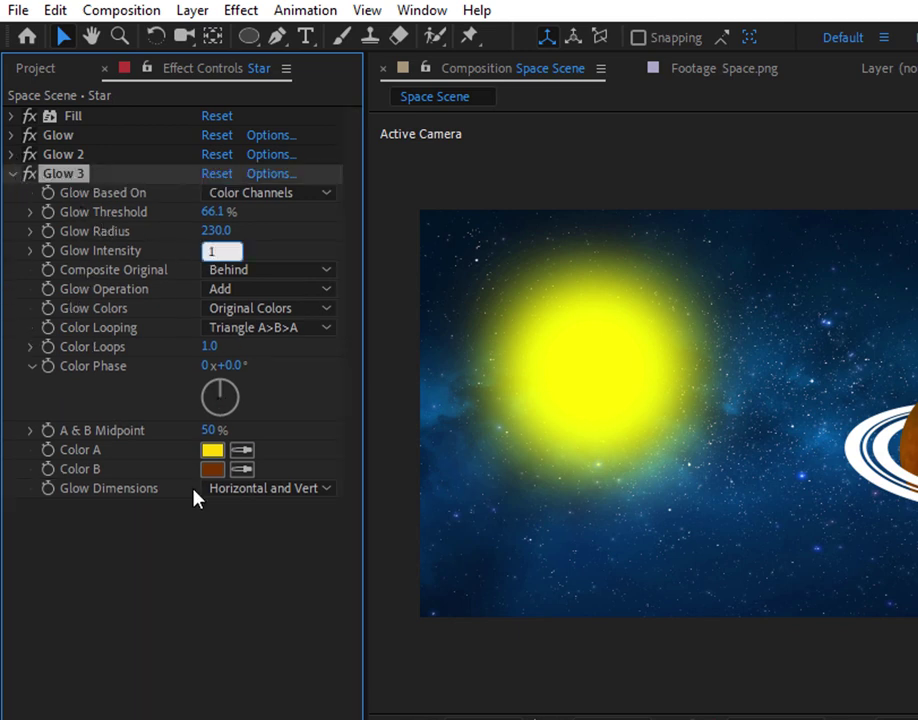
left_click(193, 494)
left_click(216, 231)
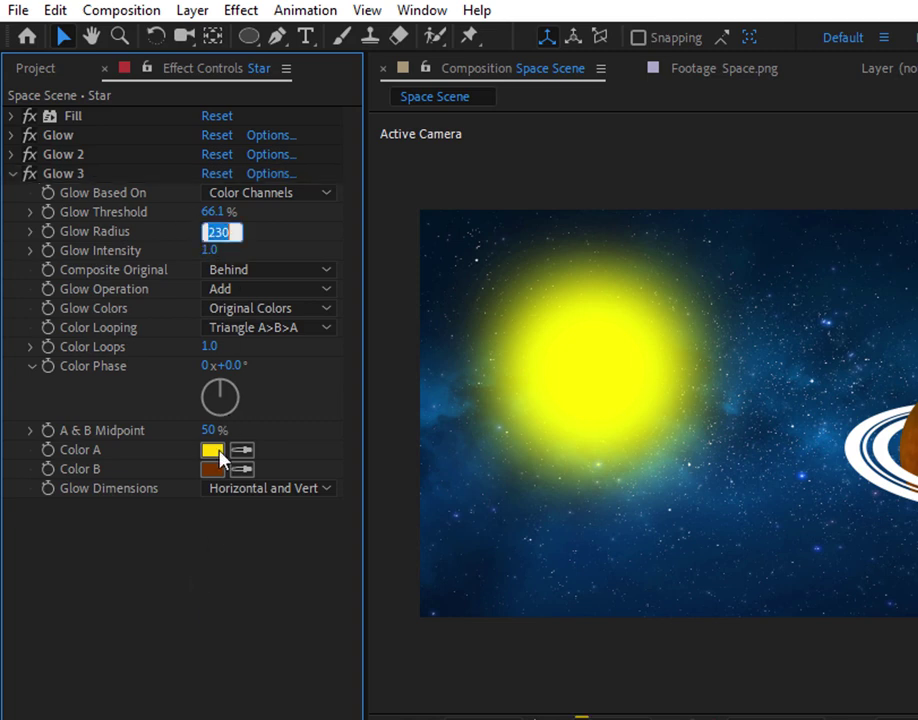
type("0")
key("Return")
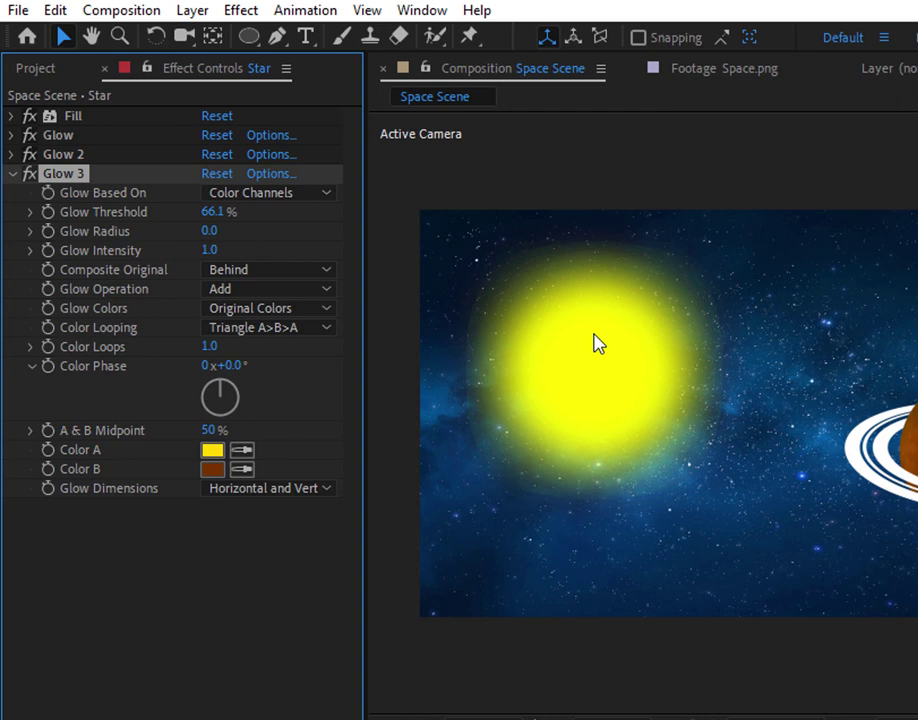
- Set Glow 3's Composite Original to On Top and raise its Glow Threshold to about 90.2%
left_click(217, 215)
left_click(268, 272)
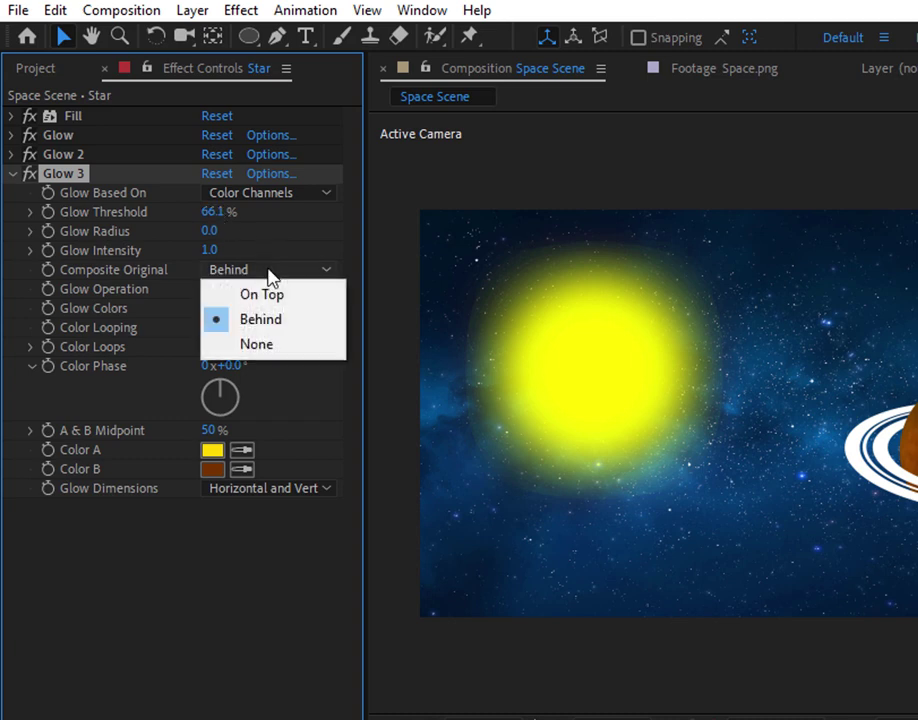
left_click(276, 295)
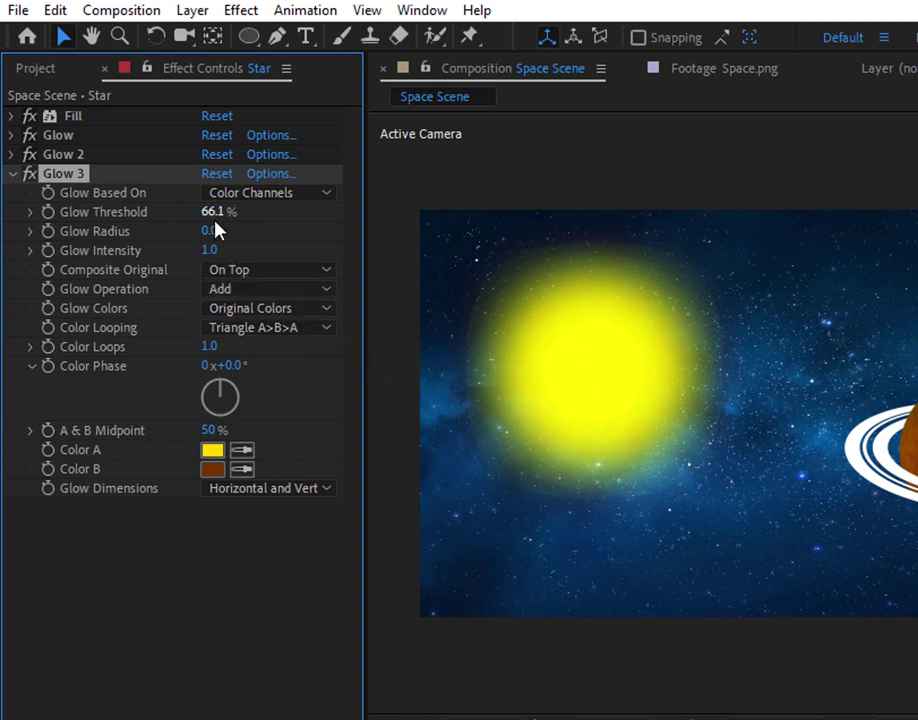
left_click_drag(213, 214, 349, 254)
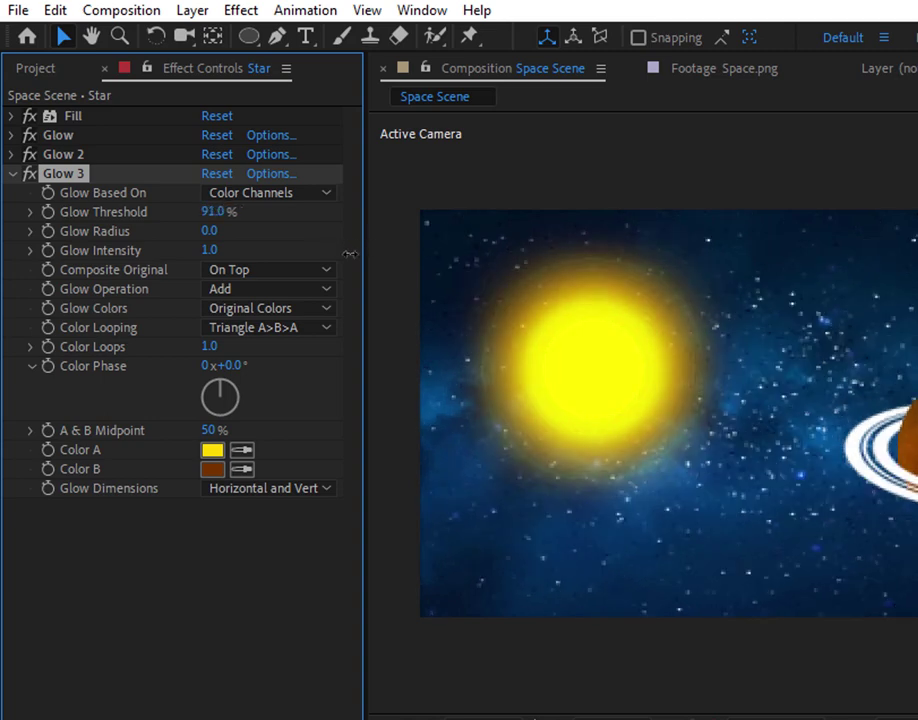
left_click(213, 212)
left_click(253, 530)
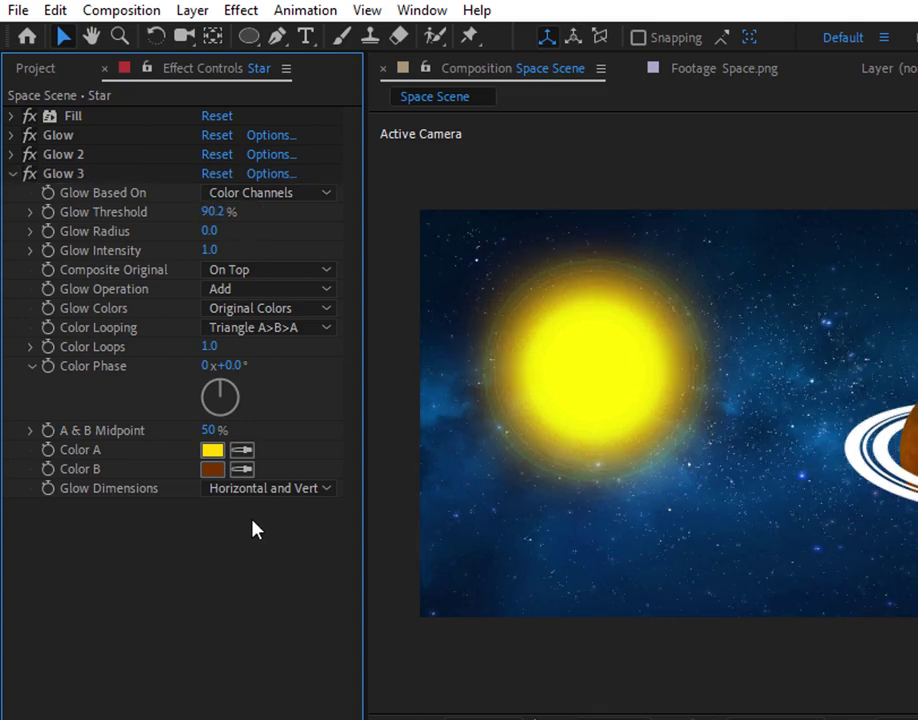
- Change Glow 3's Color B to bright orange E86600, collapse the effect, and deselect the layers
left_click(214, 470)
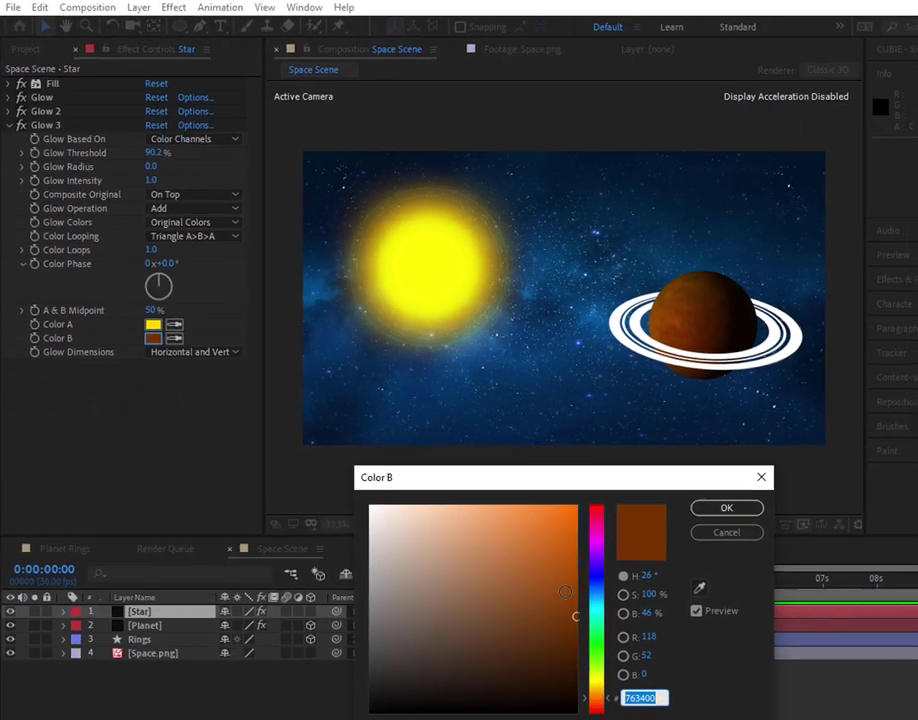
left_click(566, 583)
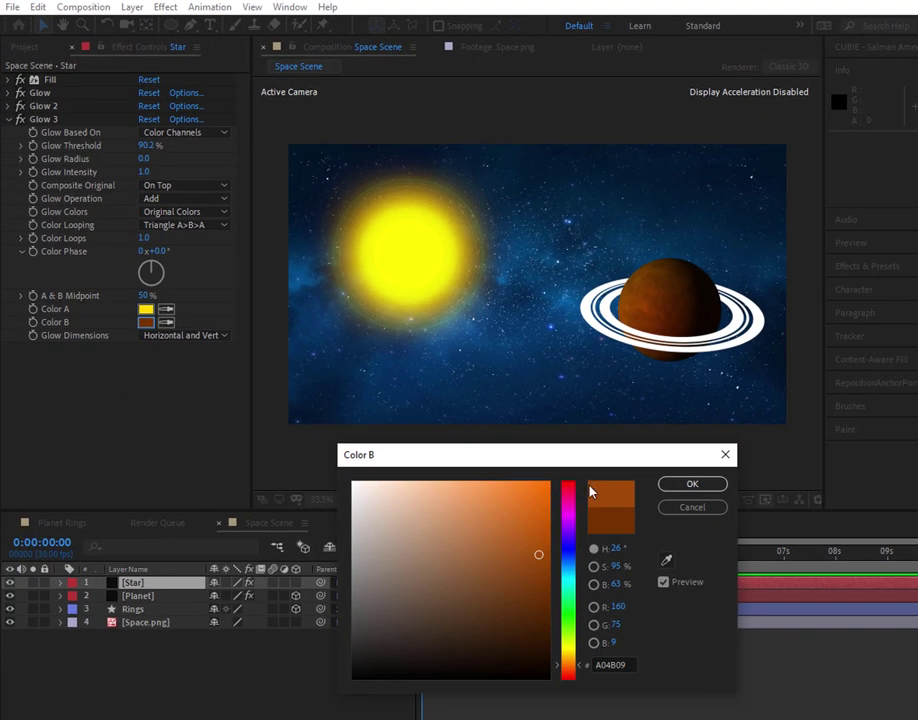
left_click(548, 497)
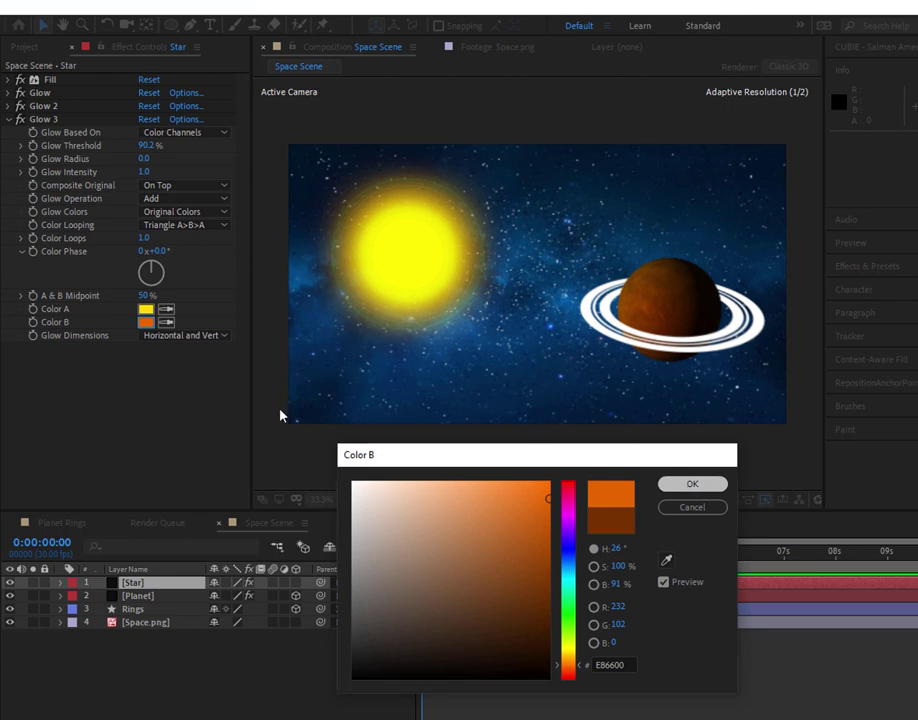
key("Return")
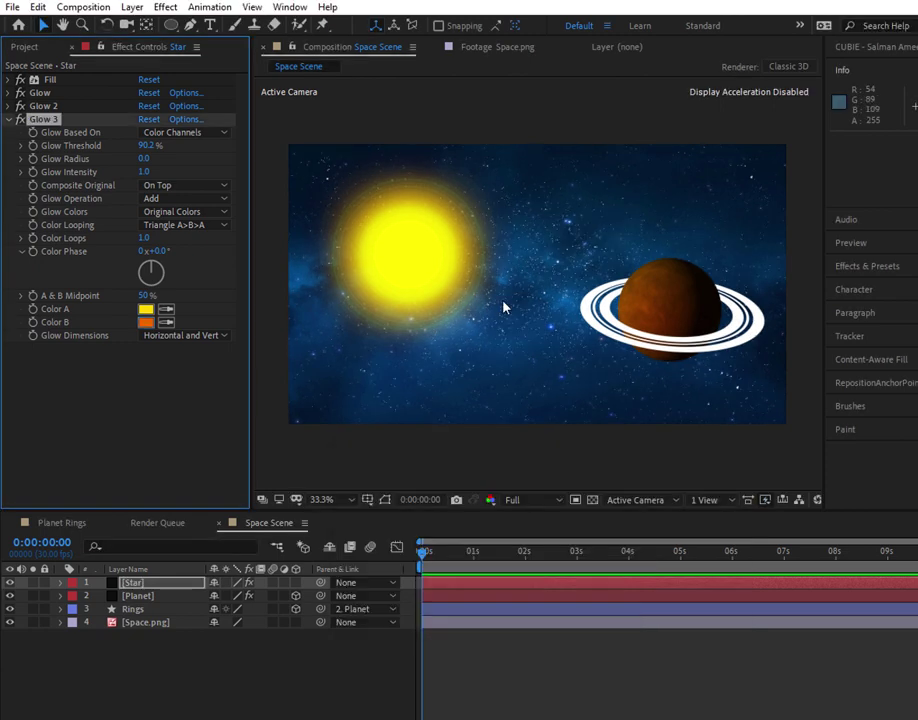
left_click(213, 677)
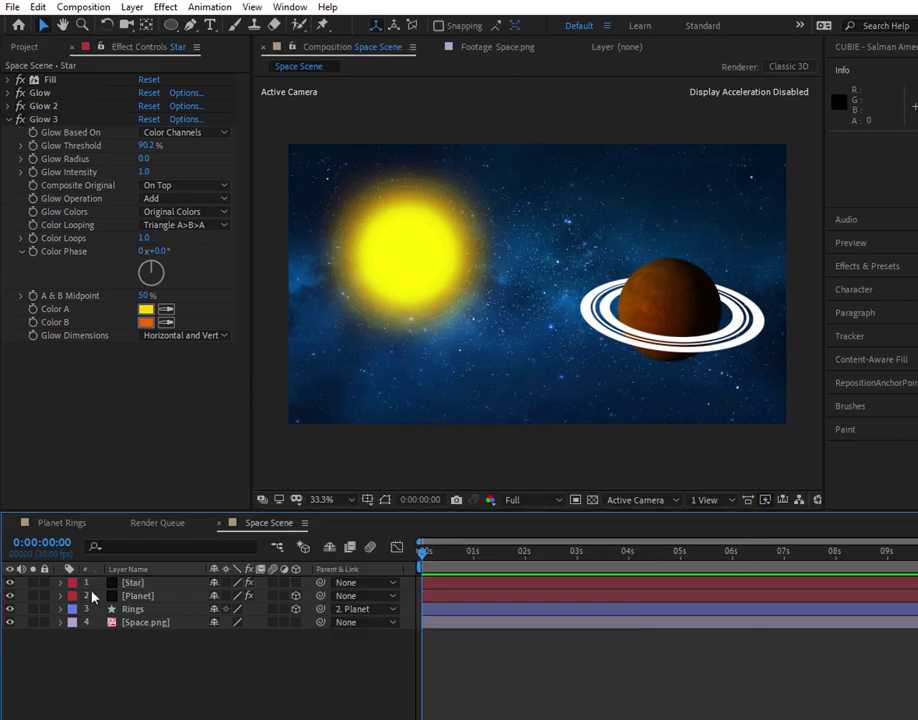
left_click(10, 121)
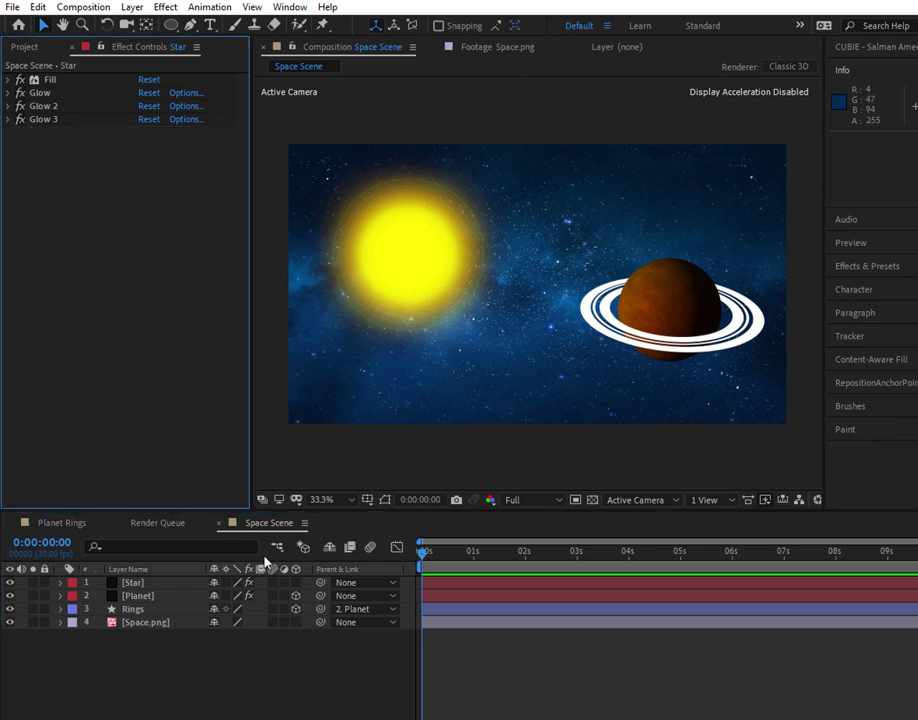
left_click(199, 632)
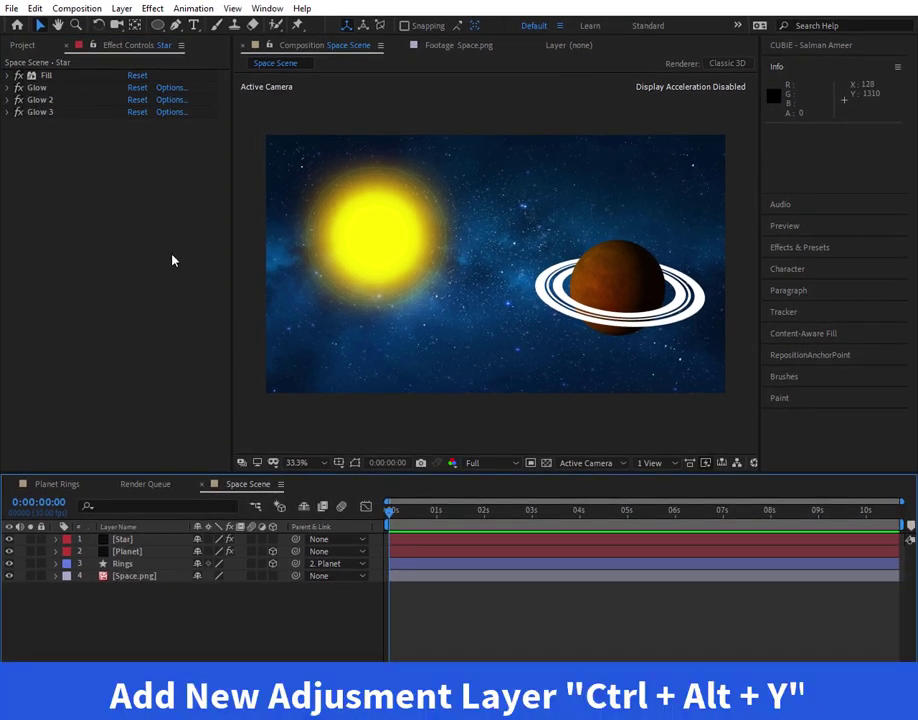
- Add a new adjustment layer to the Space Scene composition and rename it Flare
left_click(121, 8)
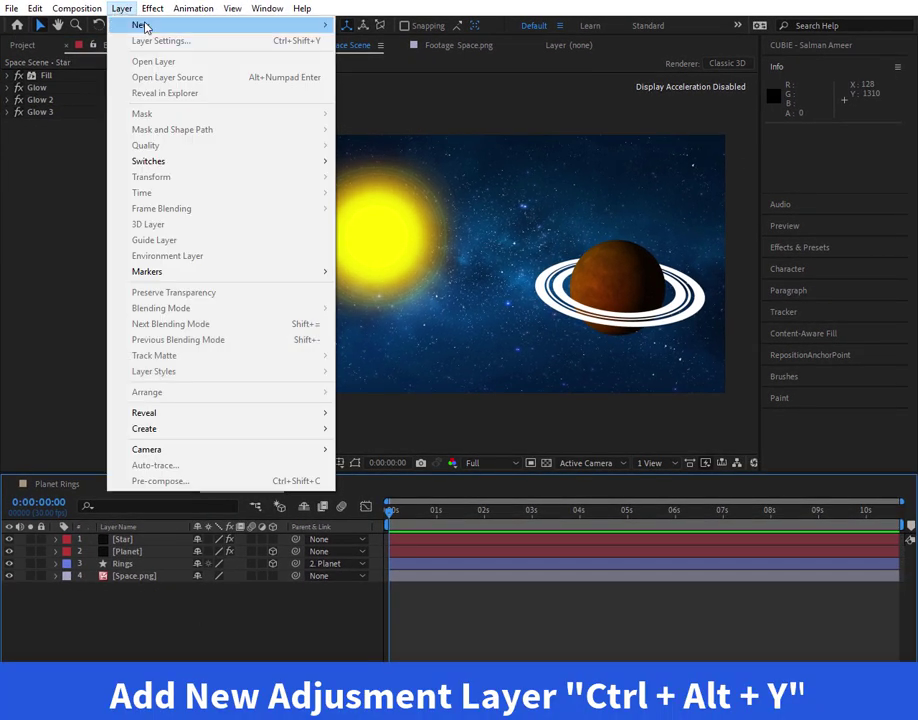
mouse_move(145, 26)
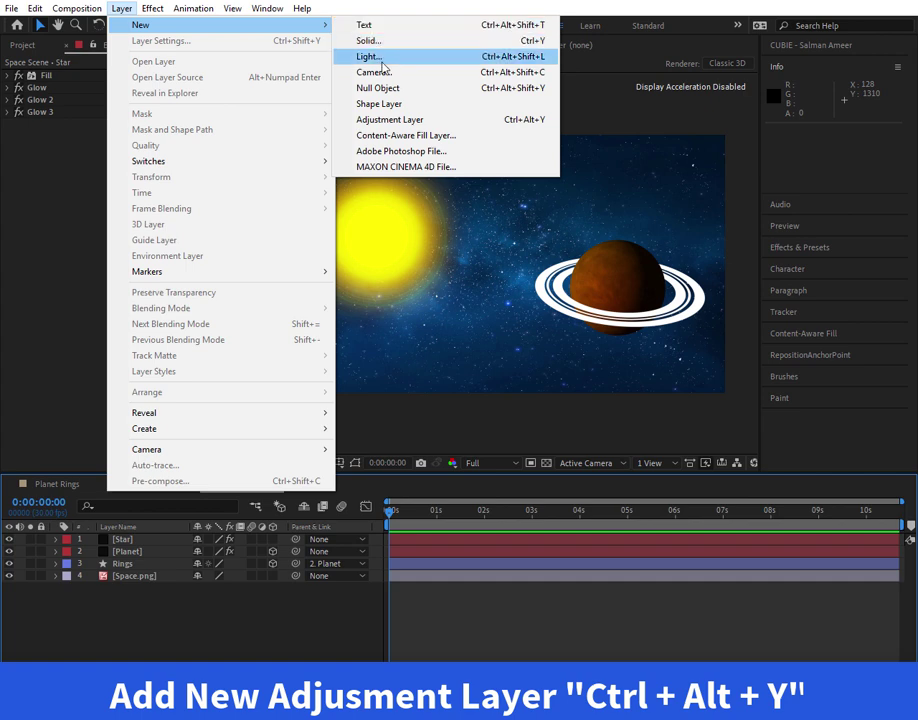
left_click(390, 119)
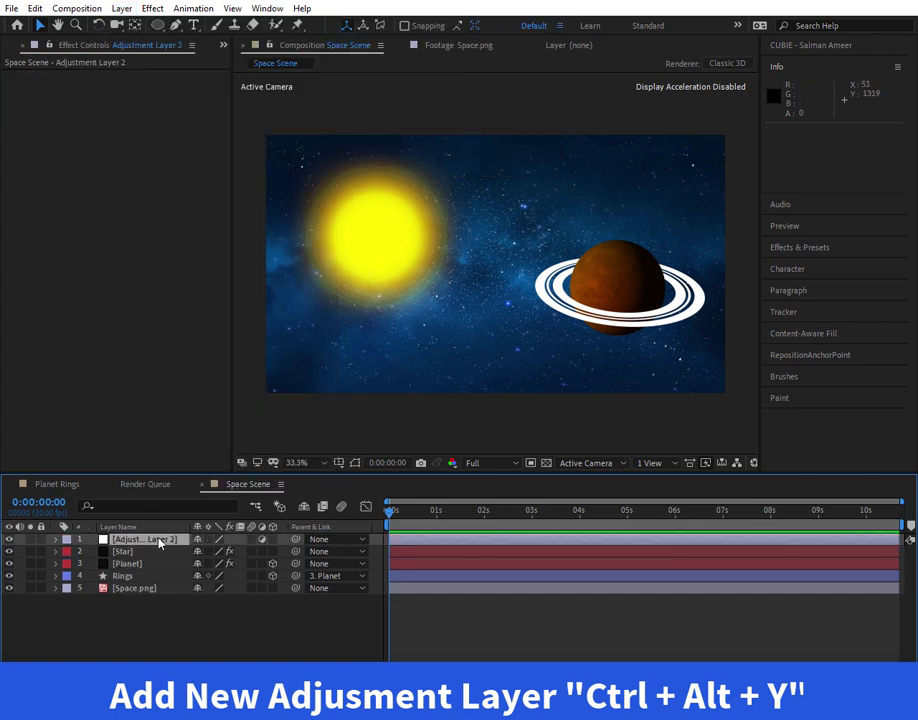
key("Return")
type("Flare")
key("Return")
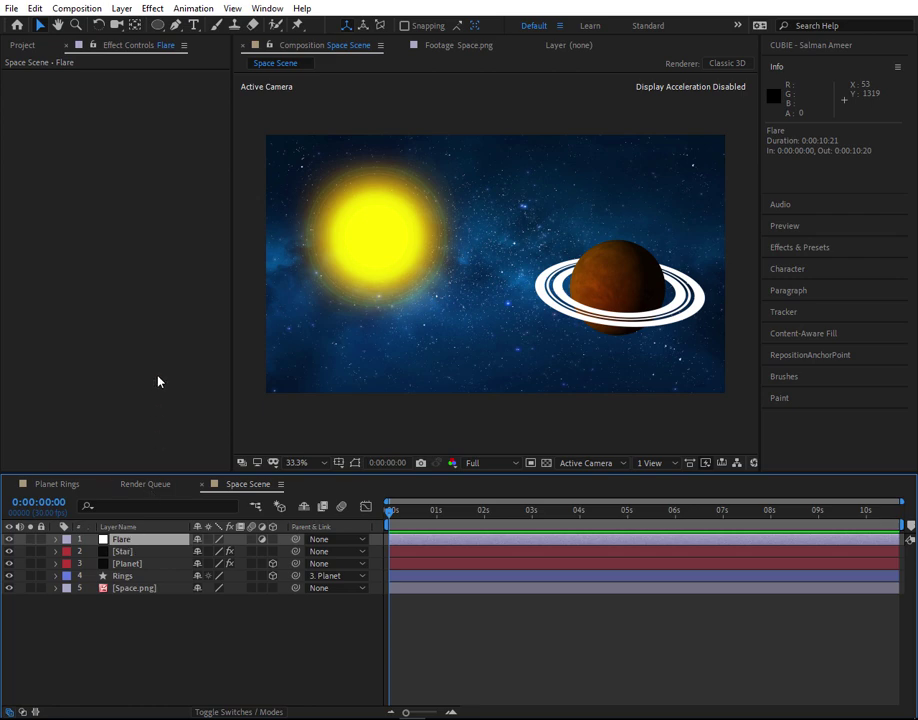
- Apply the Lens Flare effect to the Flare layer and place its Flare Center on the star at about 450, 417
left_click(149, 9)
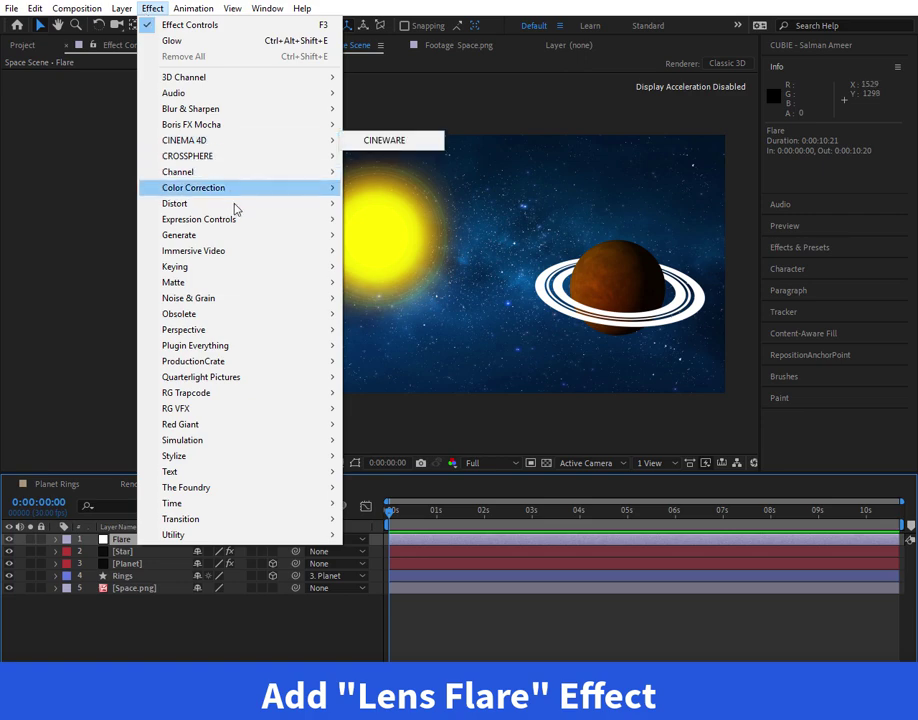
mouse_move(239, 245)
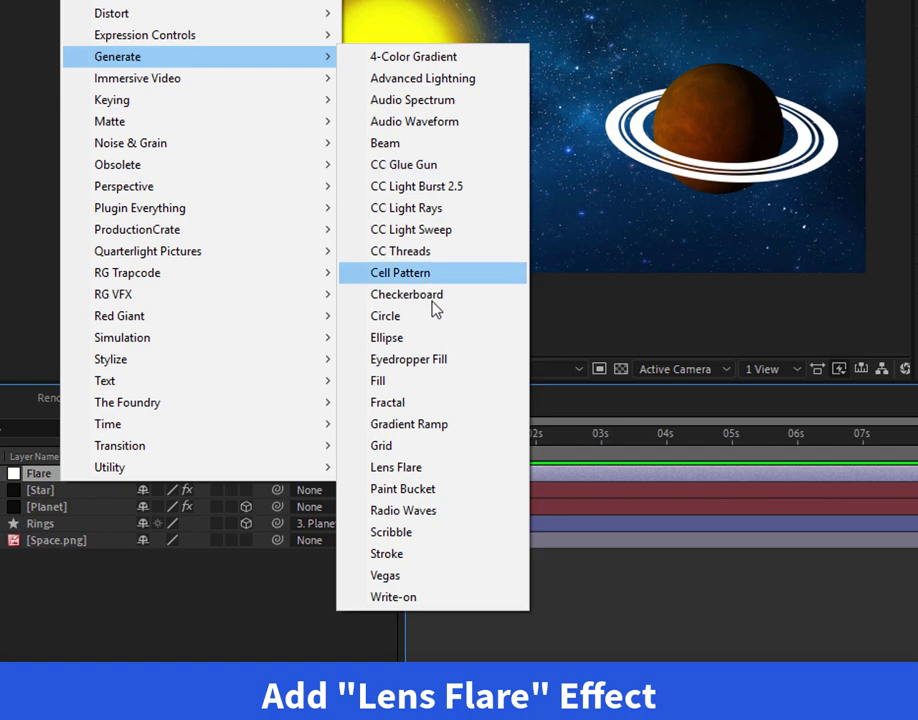
left_click(443, 475)
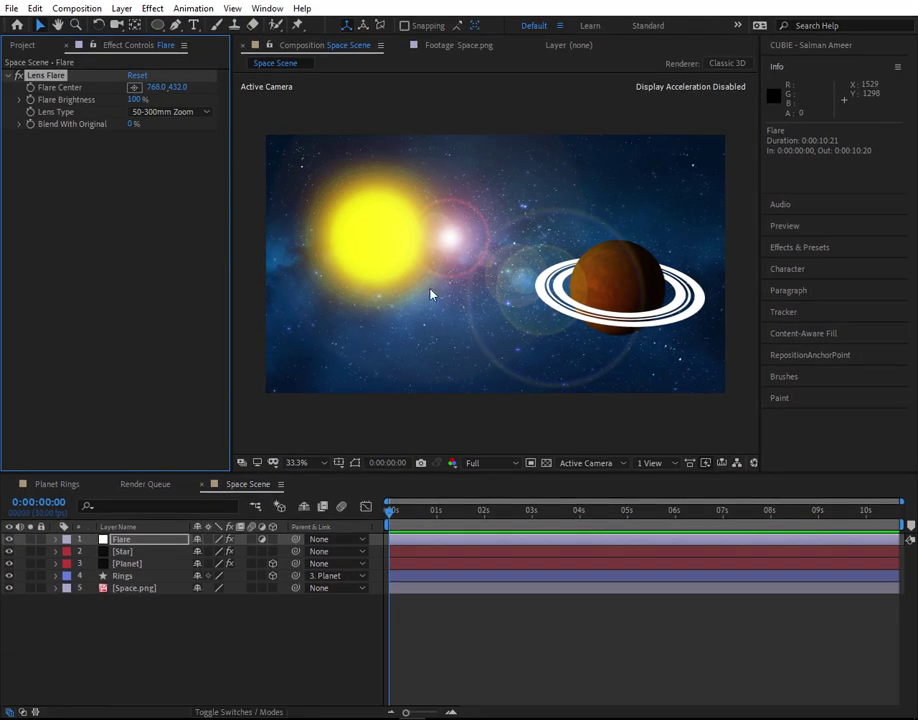
left_click(134, 87)
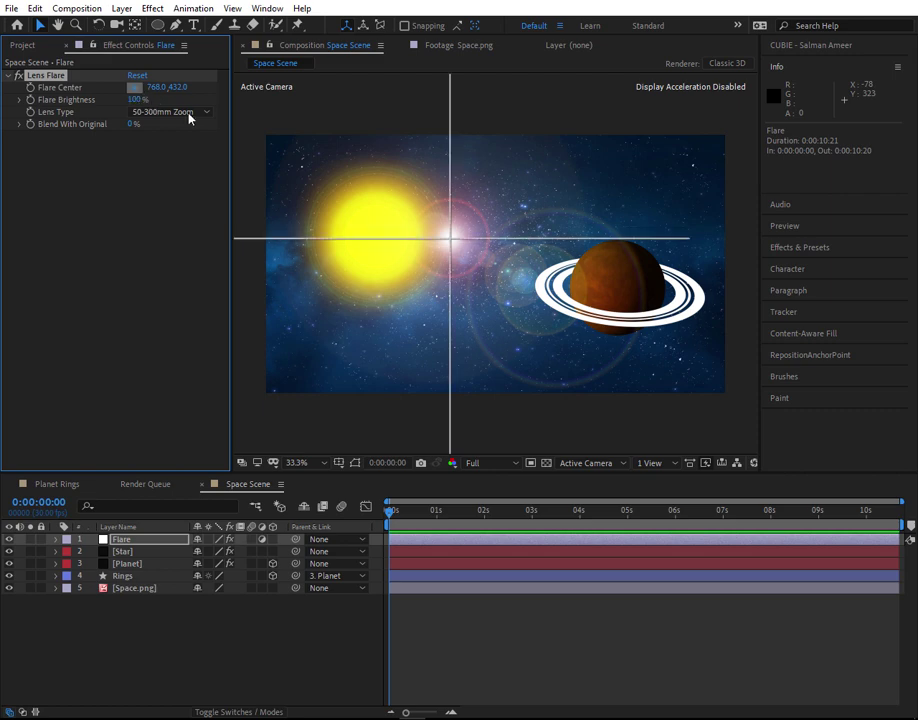
left_click(373, 236)
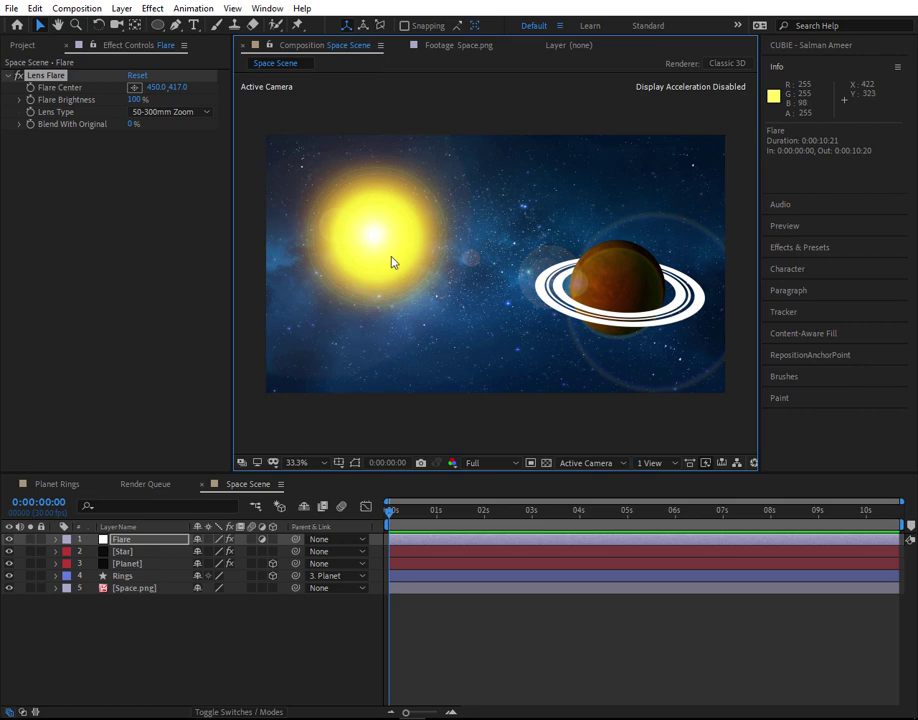
- Change the flare's Lens Type to 105mm Prime and deselect the layers
left_click(146, 116)
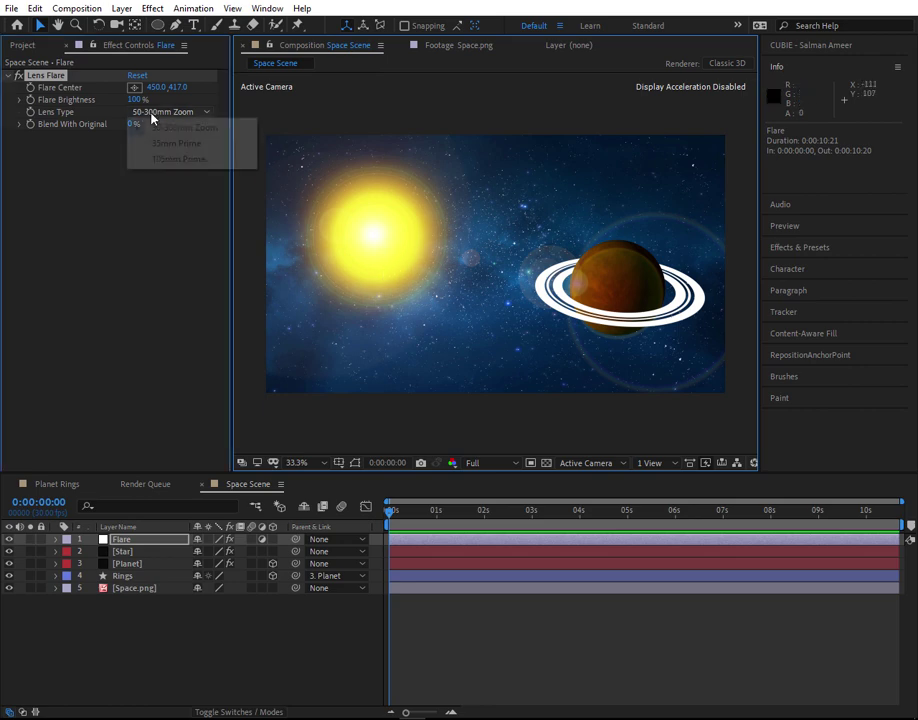
left_click(193, 160)
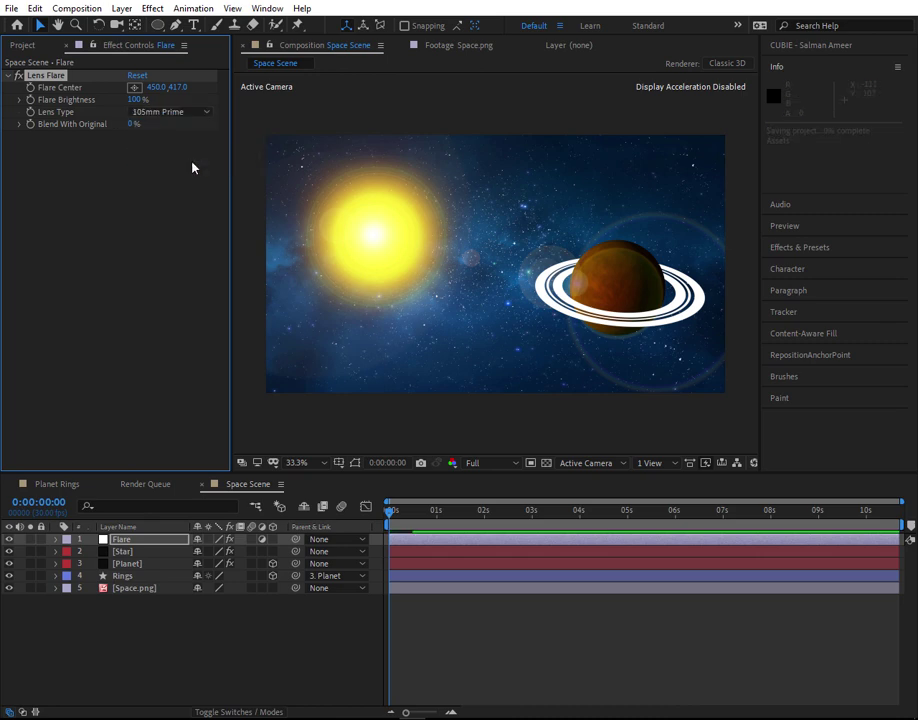
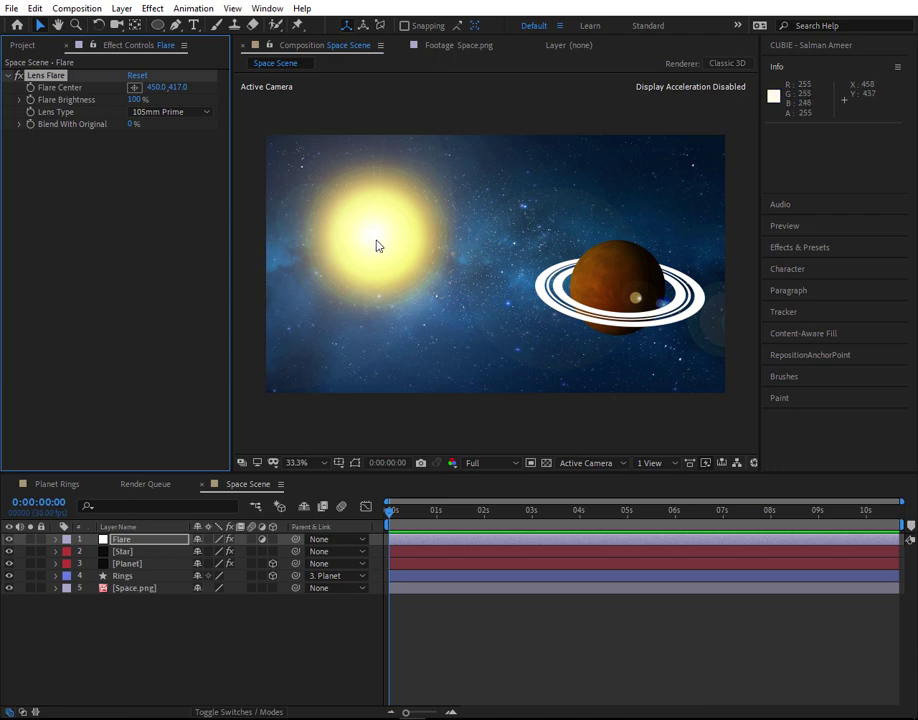
left_click(237, 612)
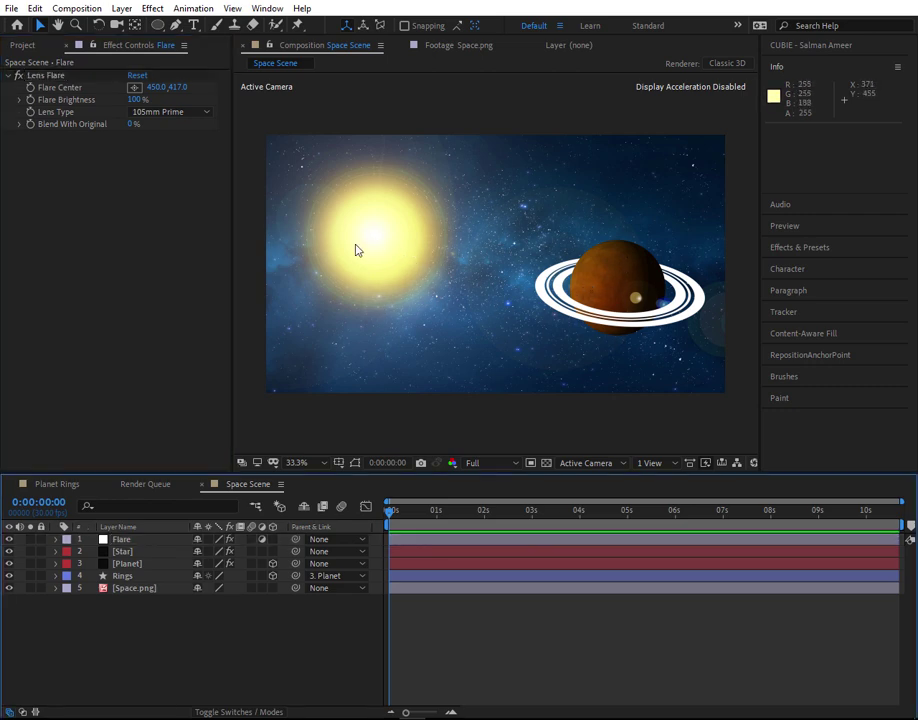
- Apply the Curves effect to the Space.png background layer
left_click(150, 594)
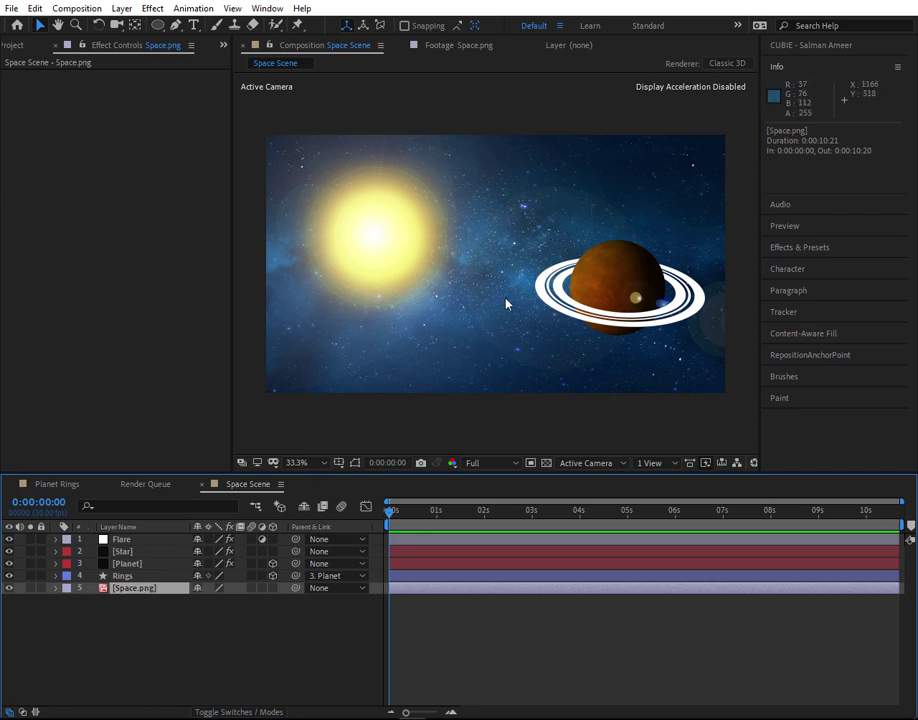
left_click(153, 9)
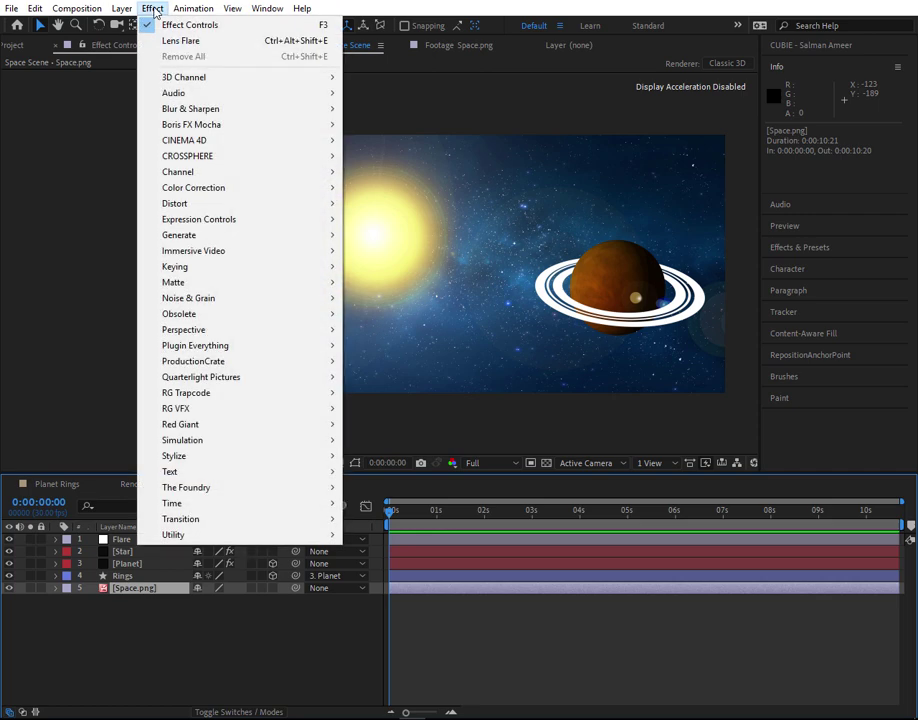
mouse_move(231, 177)
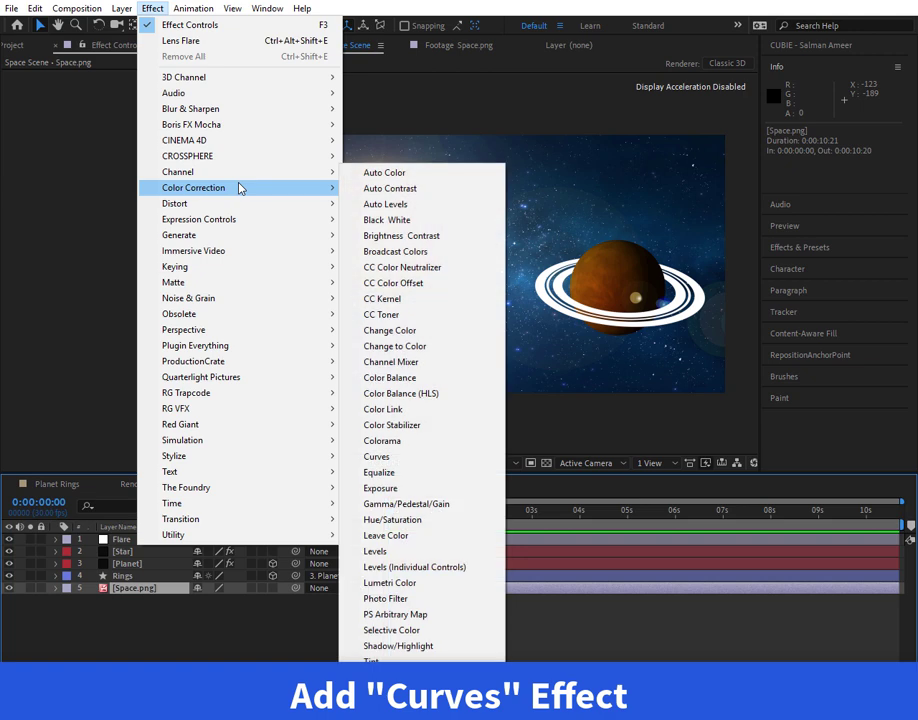
left_click(416, 458)
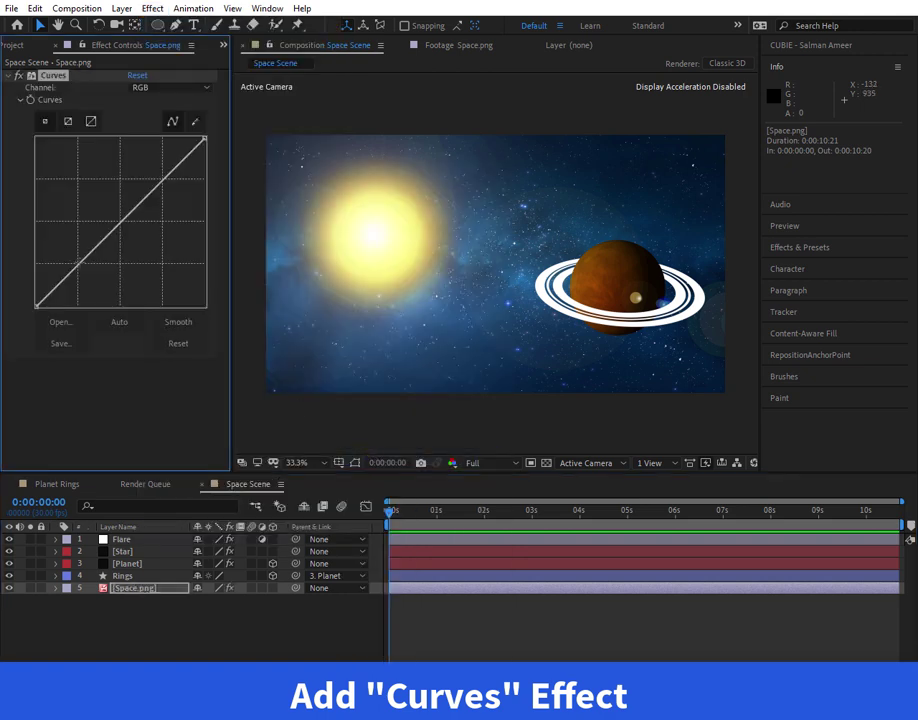
- Darken the background by pulling down the RGB curve's shadows and white point, adding a lower-midtone point, and deselect the layer
left_click_drag(88, 253, 93, 287)
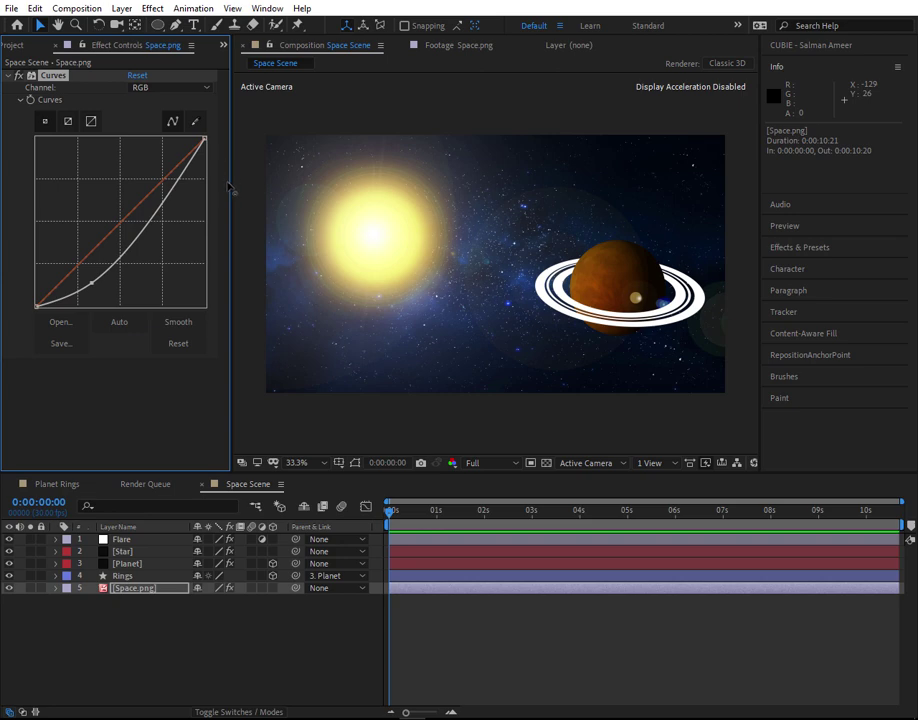
left_click_drag(204, 140, 204, 168)
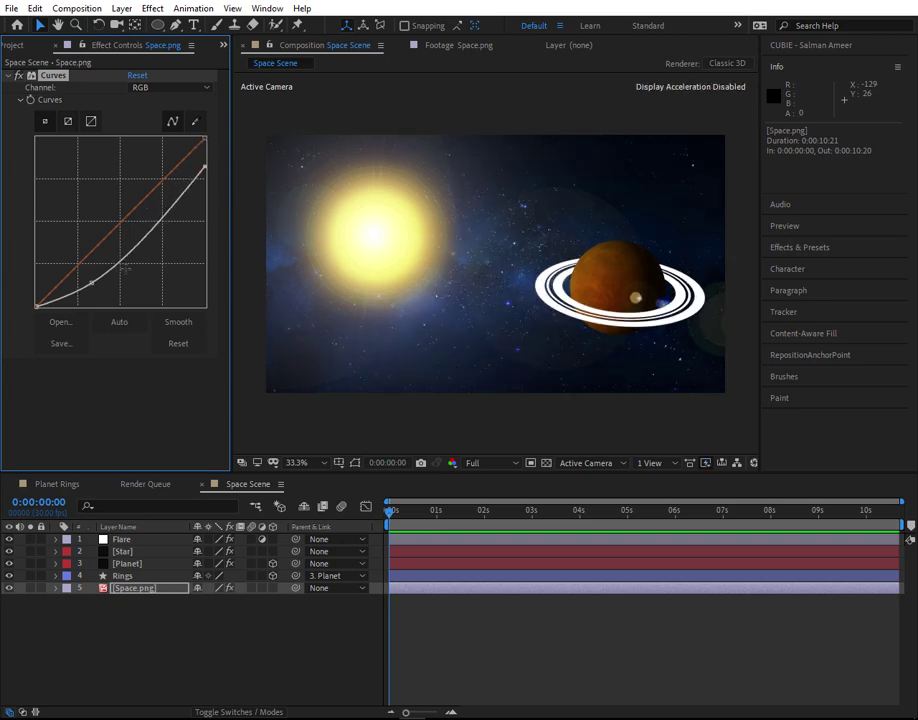
left_click_drag(127, 257, 119, 254)
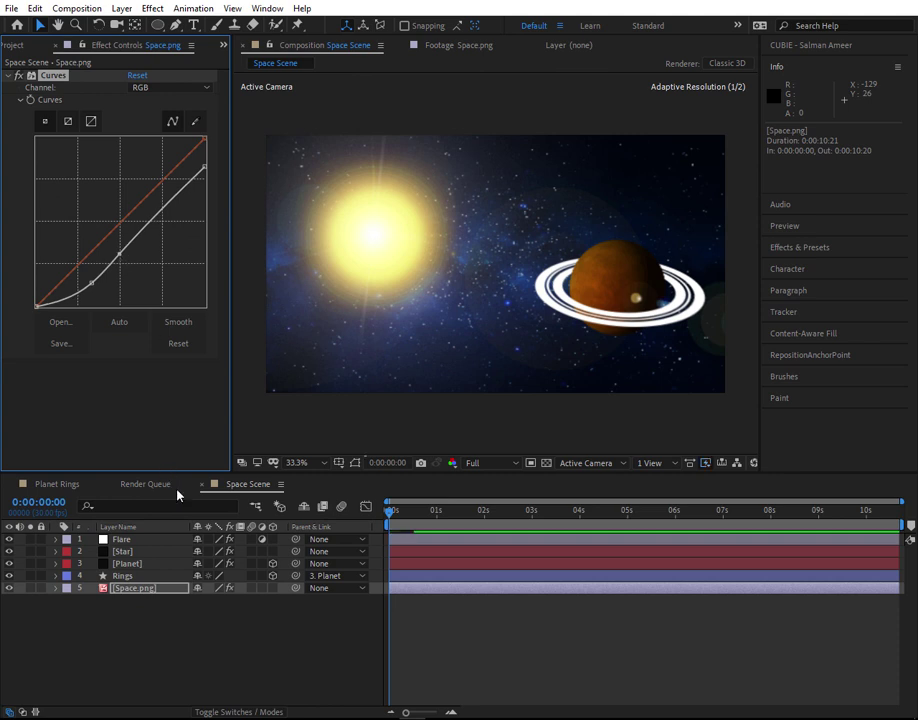
left_click(207, 647)
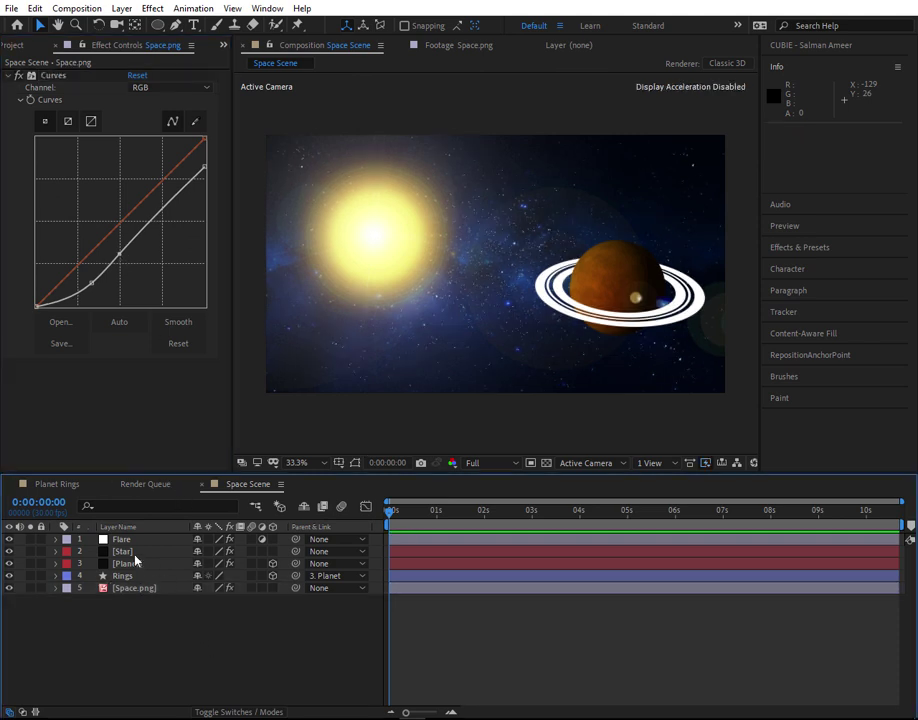
- Set the Star layer's Scale to 75%
left_click(134, 554)
key("s")
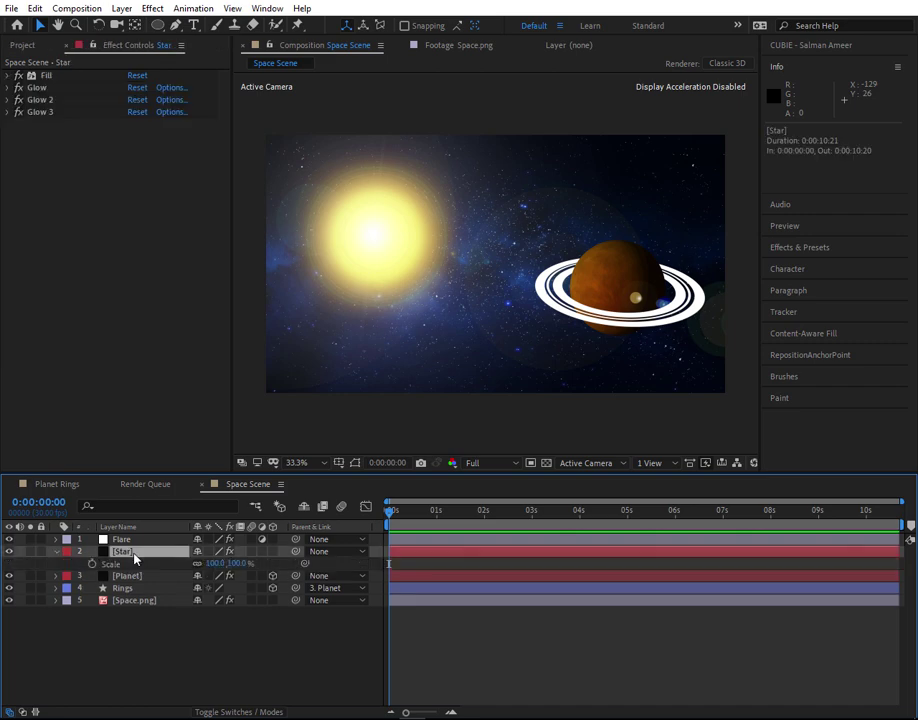
left_click(217, 563)
type("75")
key("Return")
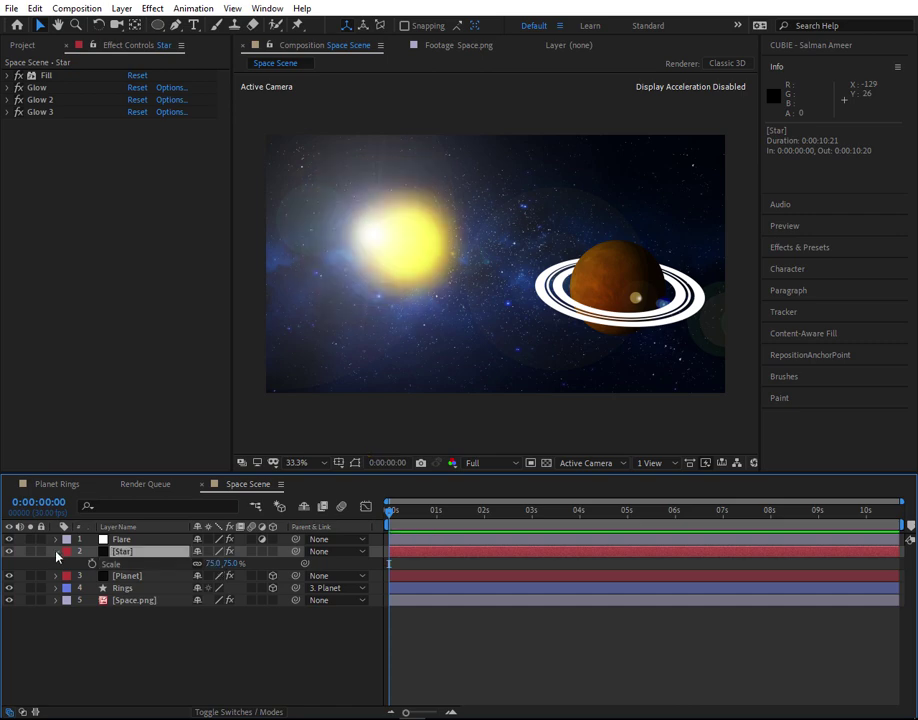
- Show the layer controls and centre the Star layer's anchor point in its content
left_click(232, 8)
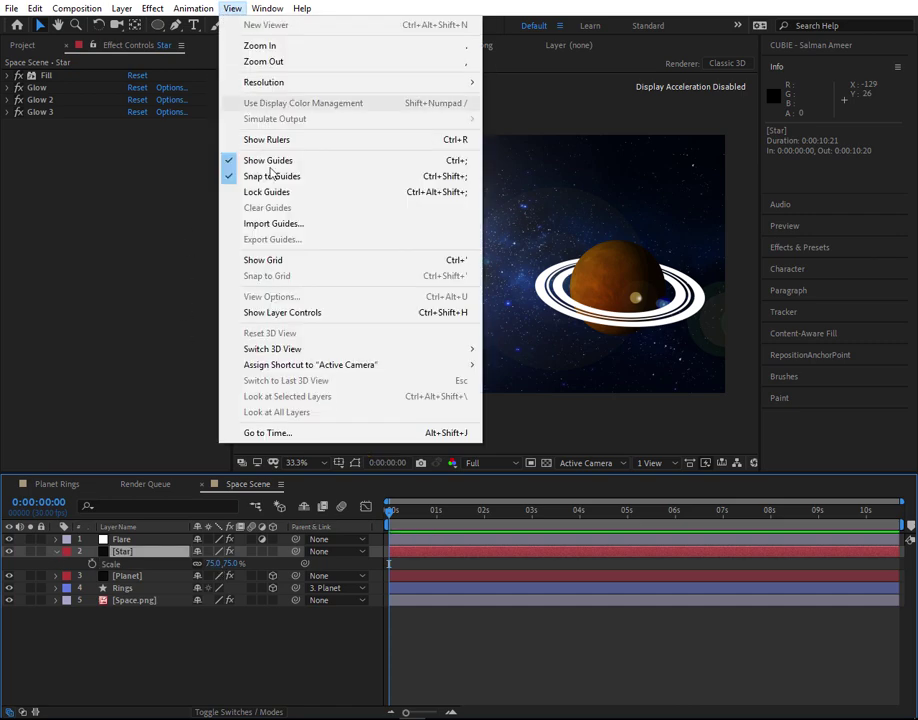
left_click(285, 312)
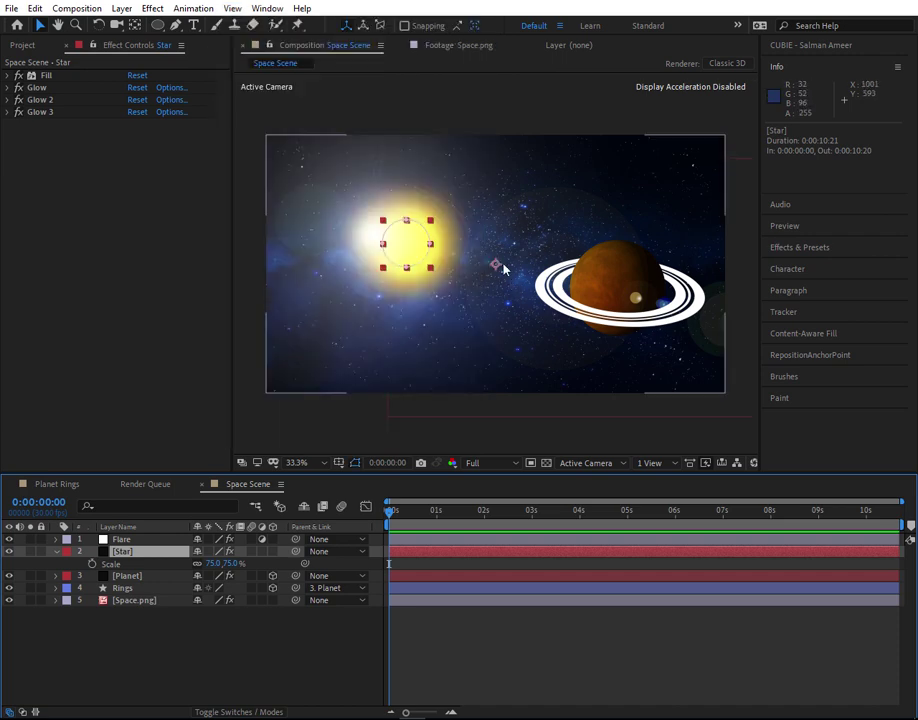
left_click(135, 24)
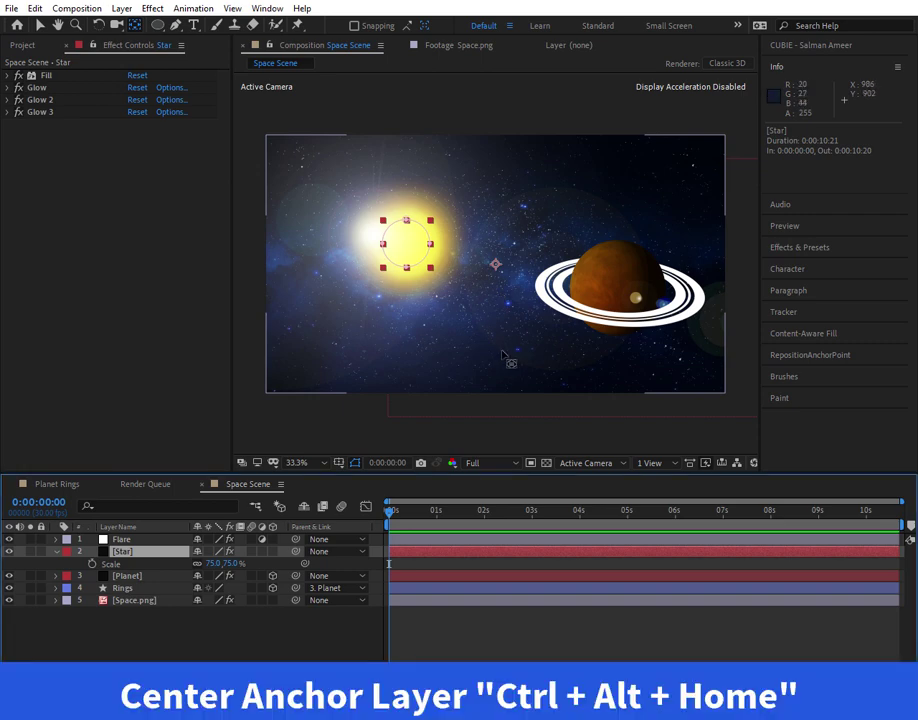
key("ctrl+alt+Home")
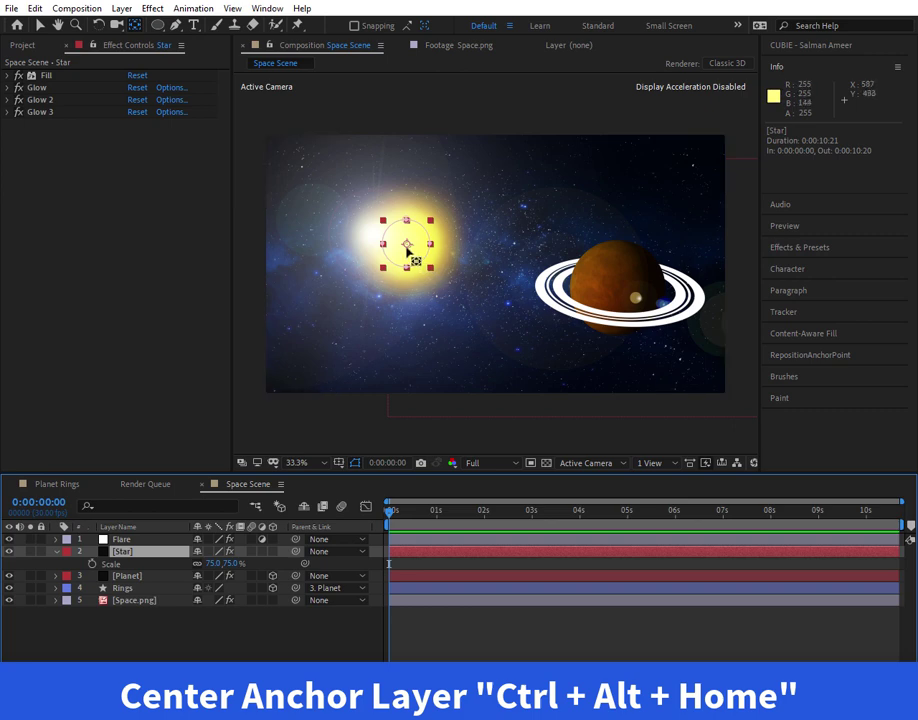
- Move the star's anchor point away from the circle and snap it back onto the circle's centre
left_click_drag(406, 244, 408, 244)
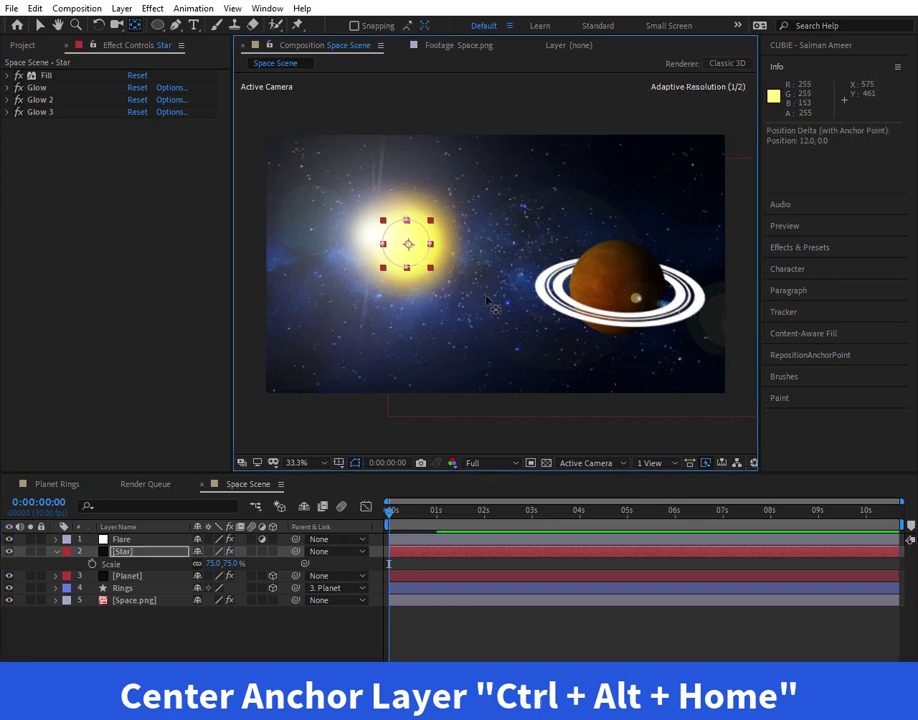
left_click_drag(477, 299, 488, 288)
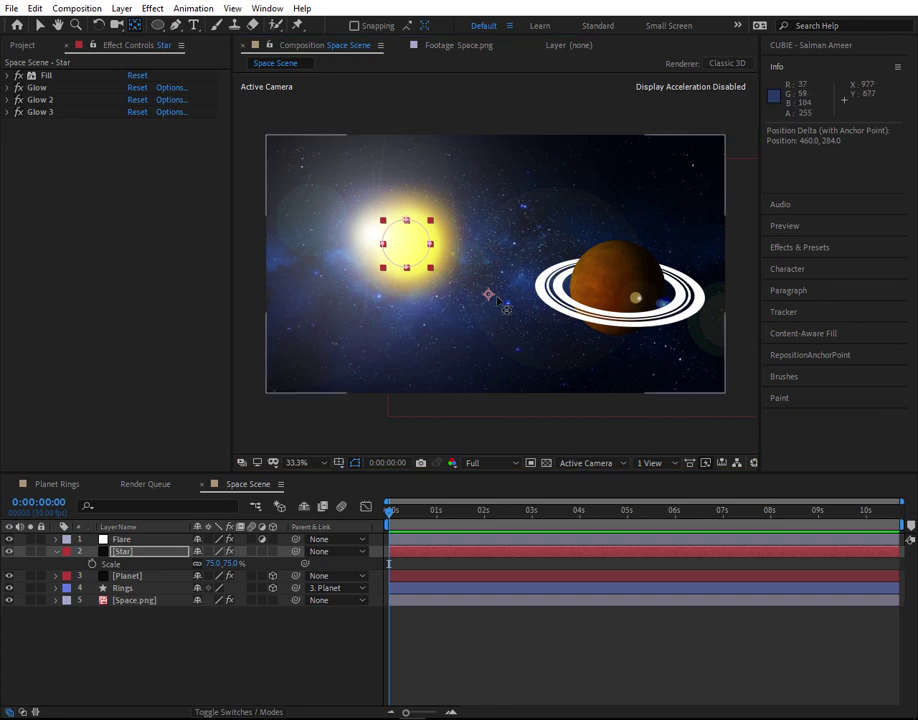
left_click_drag(488, 293, 412, 255)
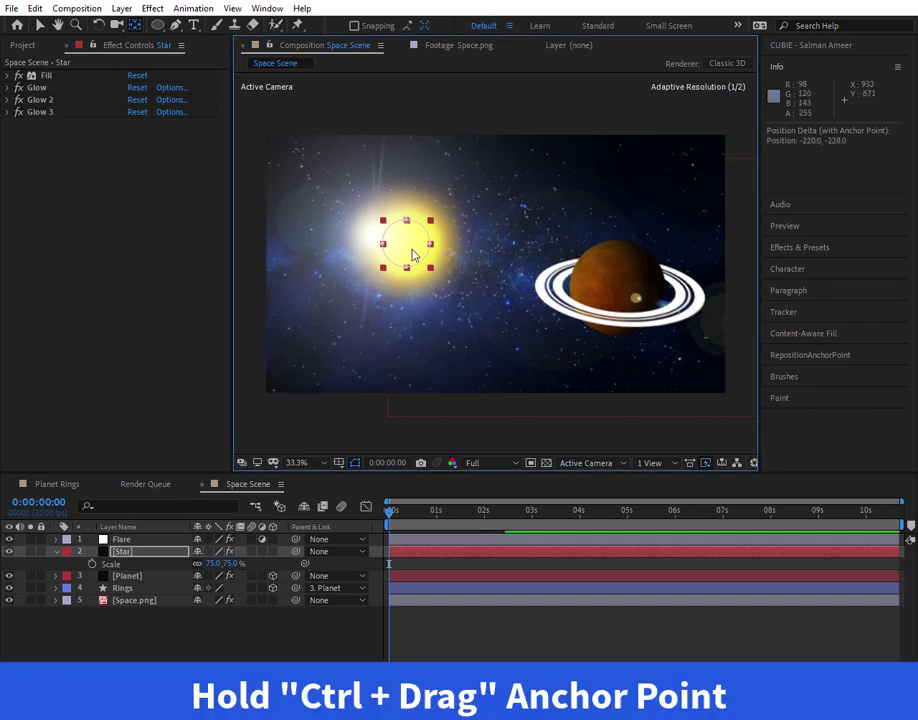
left_click_drag(412, 255, 406, 244)
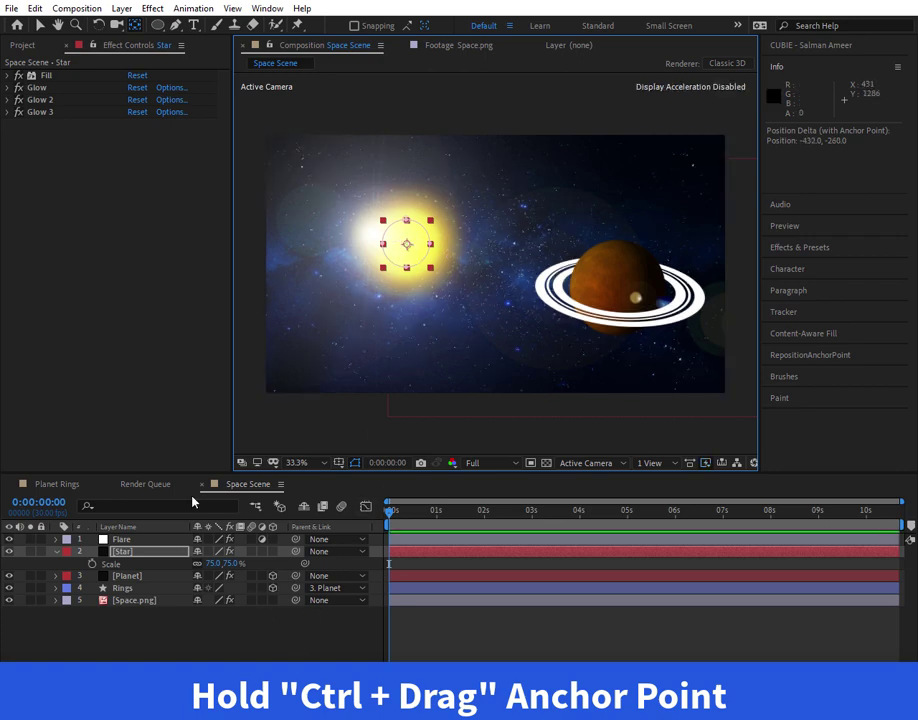
- Move the Star layer to about 460.5, 406.5 so it lines up with the lens flare's centre, and deselect it
left_click(42, 26)
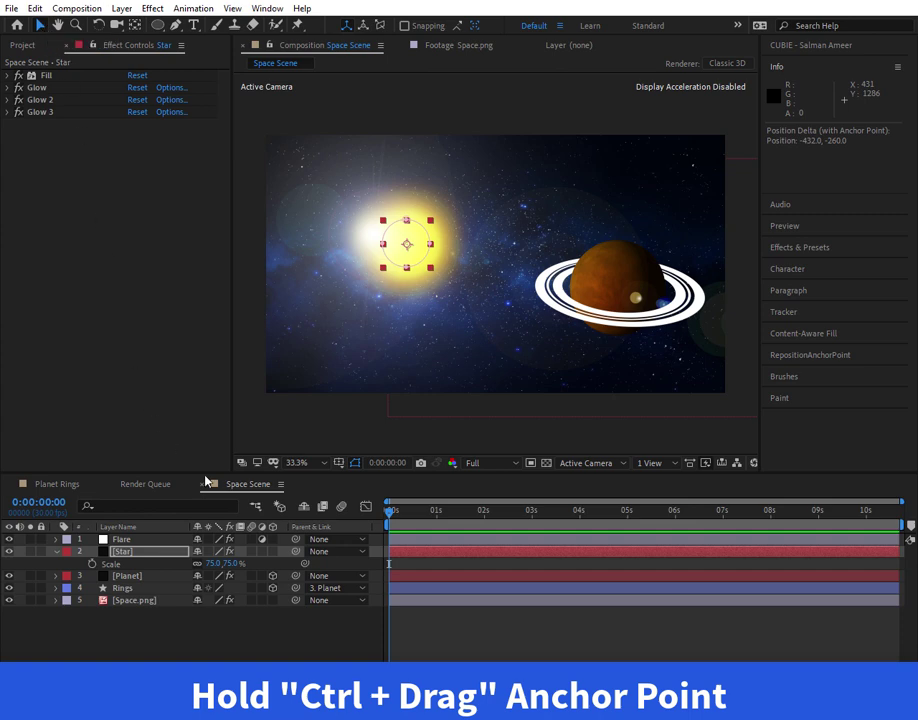
left_click(122, 539)
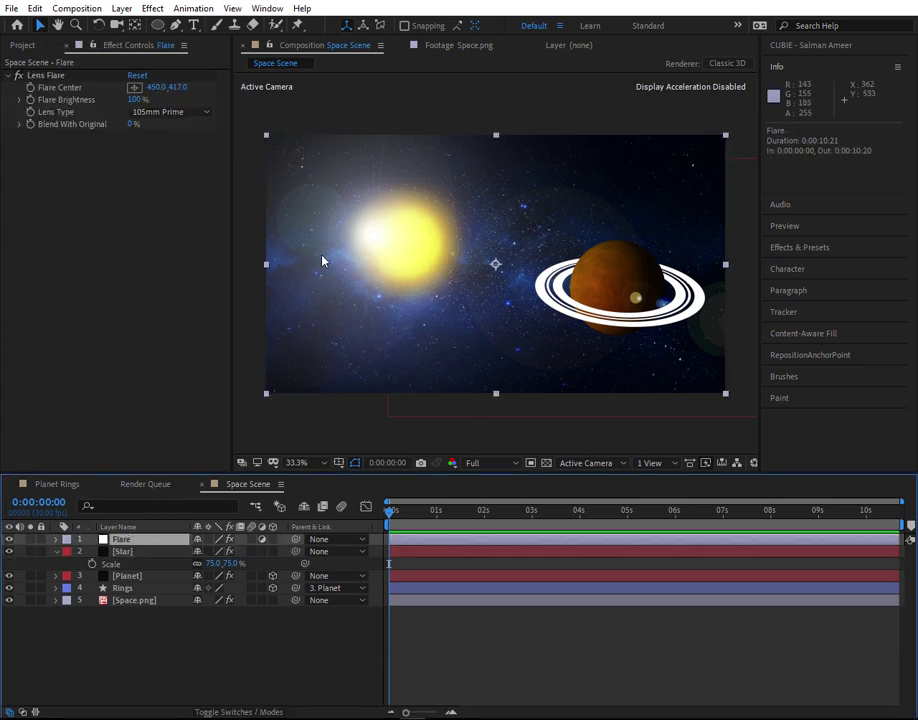
left_click(123, 551)
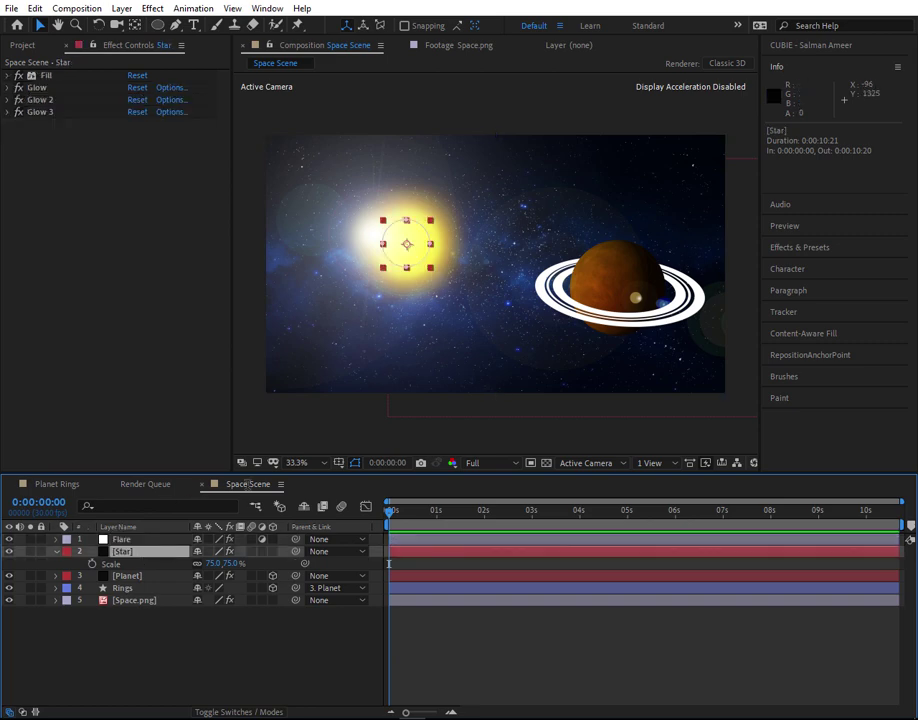
left_click_drag(415, 257, 392, 248)
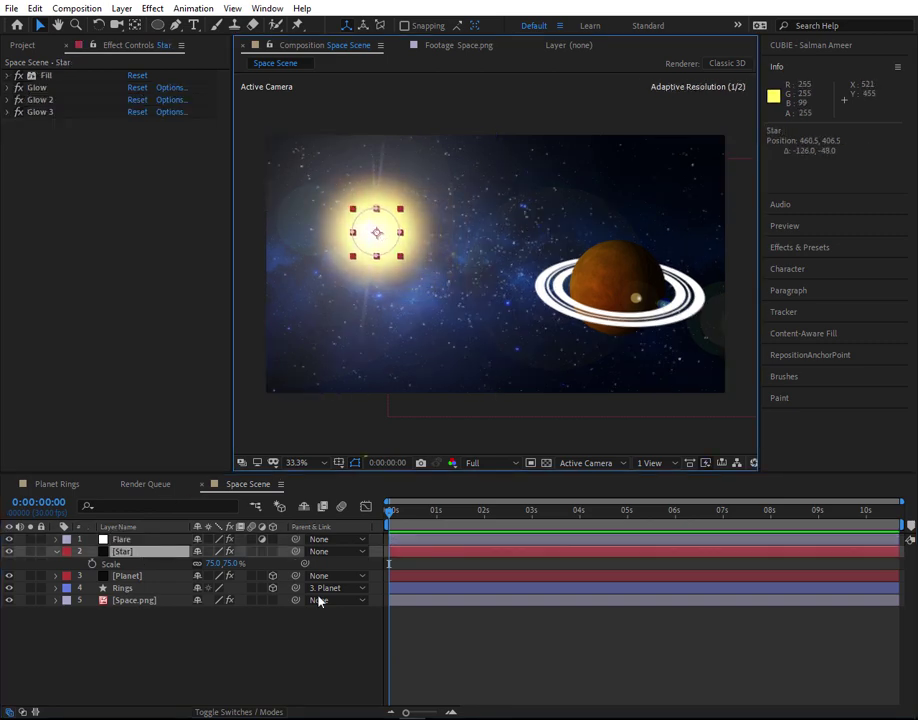
left_click(295, 665)
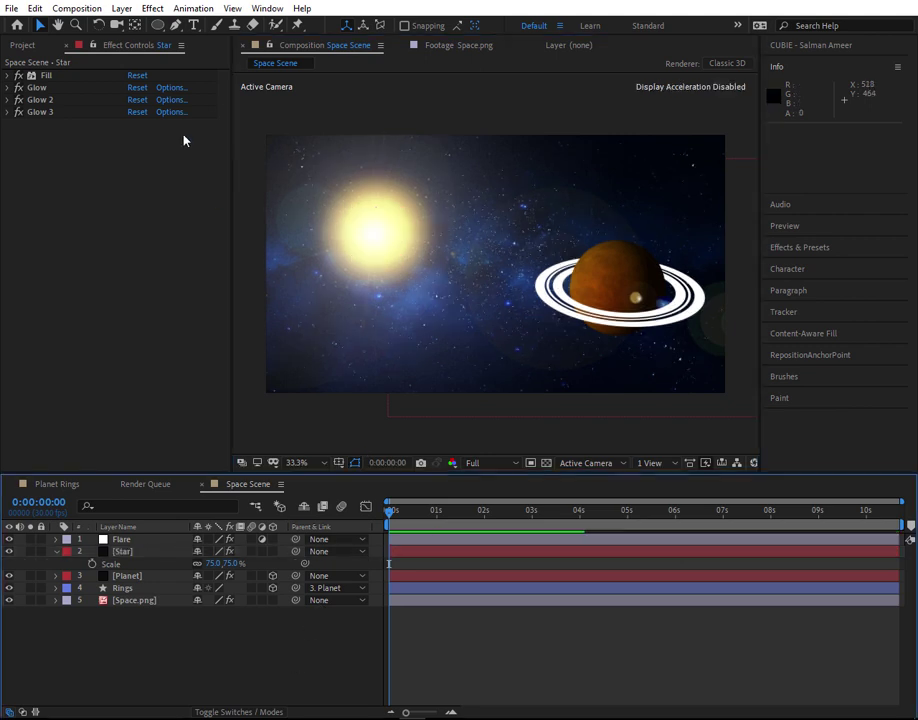
left_click(133, 550)
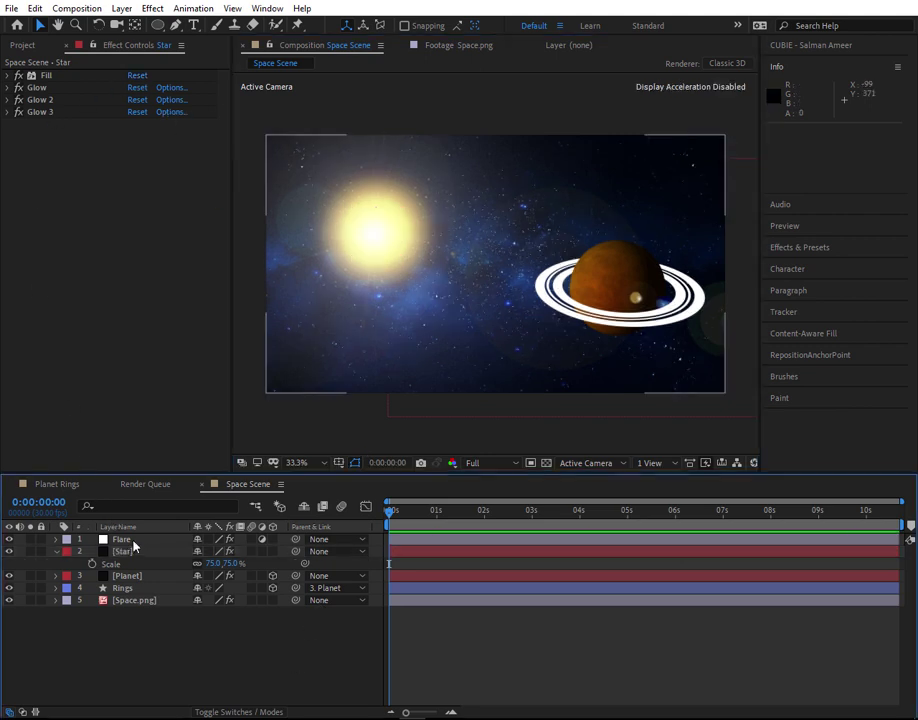
left_click(130, 540)
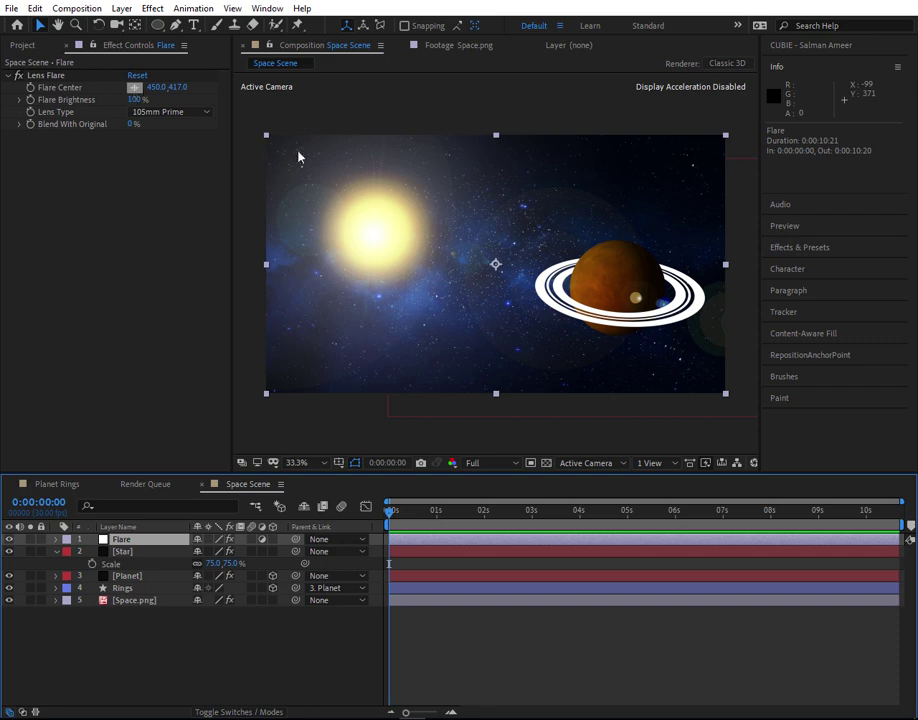
left_click(229, 656)
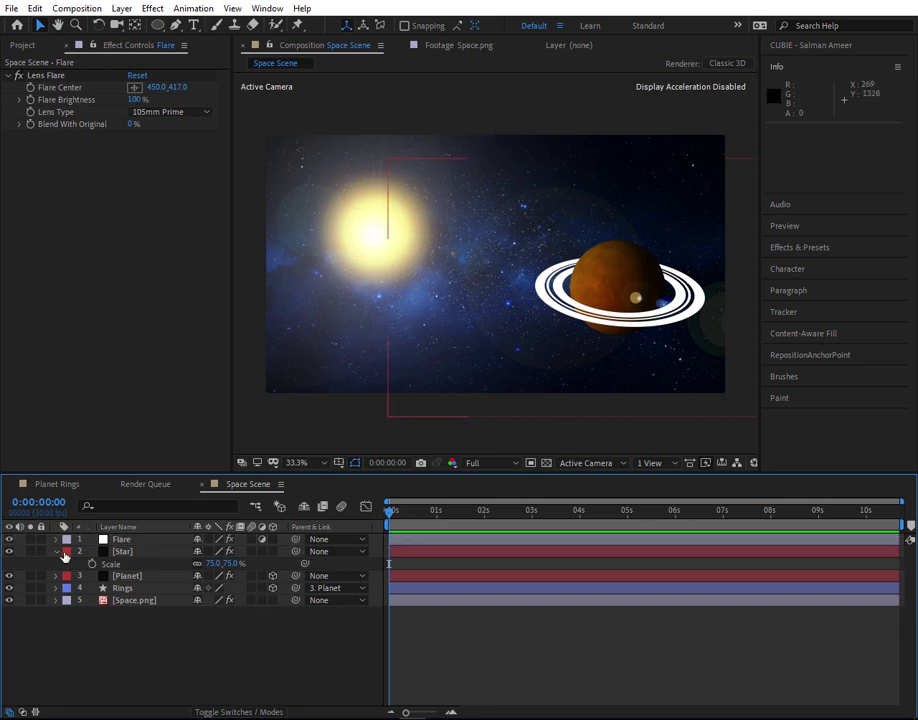
- Collapse the Star layer's properties, select the Rings layer and hide the layer controls in the composition
left_click(57, 552)
left_click(140, 589)
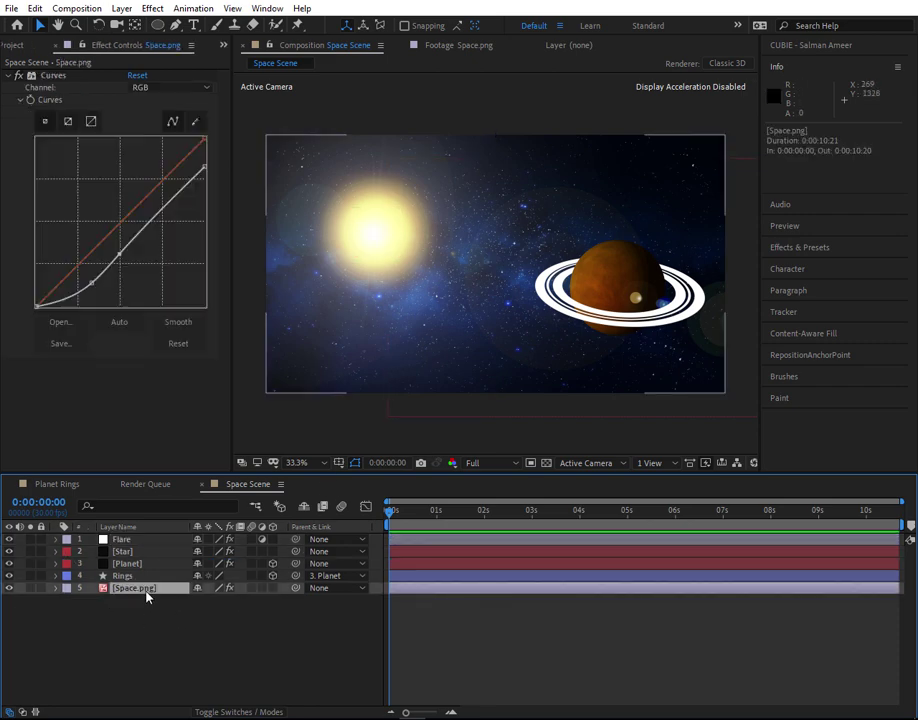
left_click(213, 656)
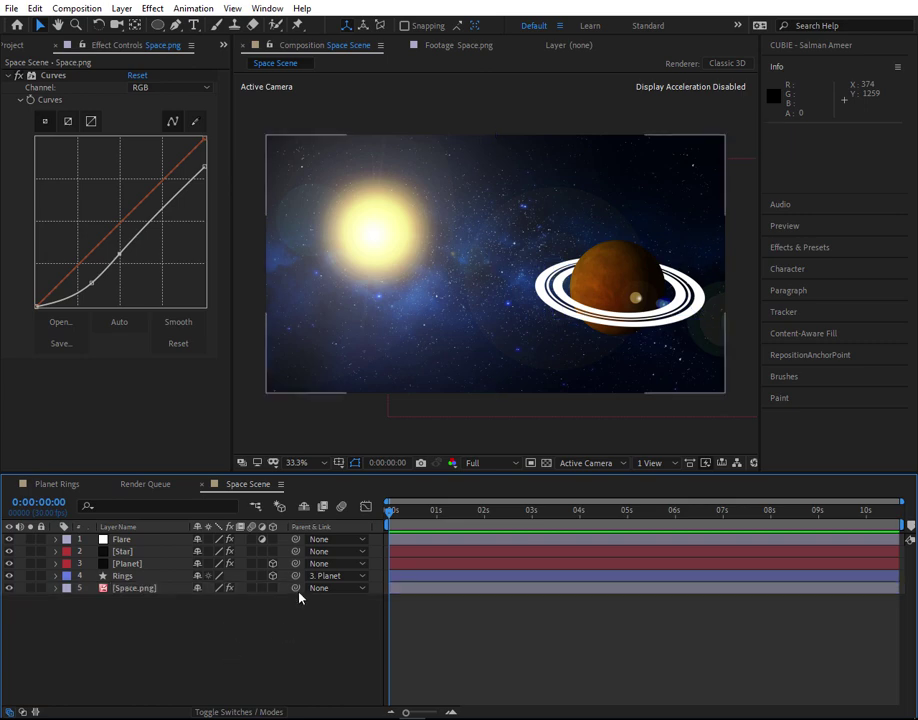
left_click(150, 577)
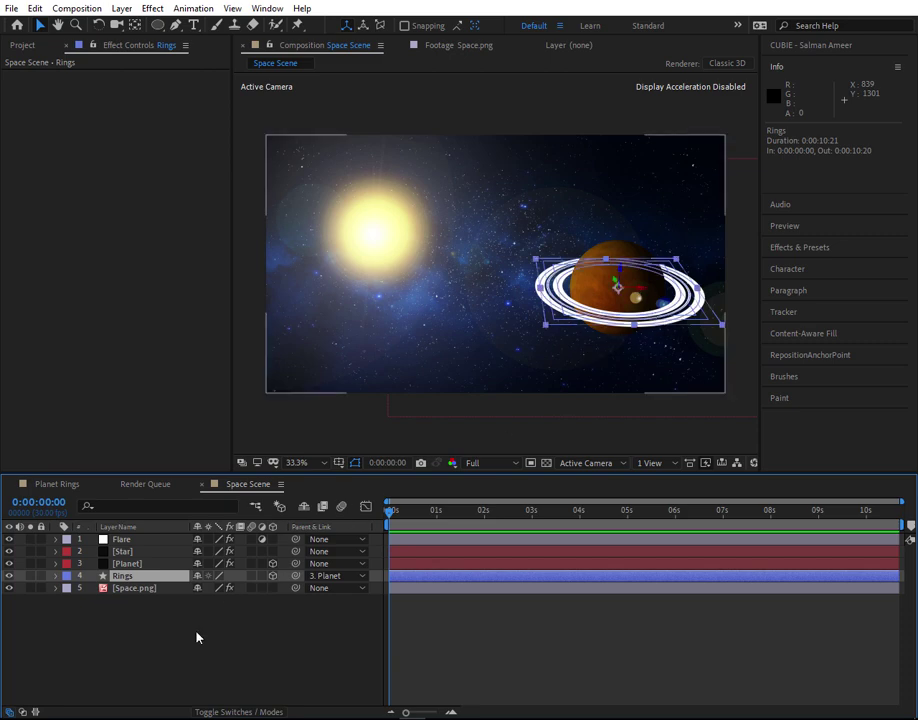
left_click(236, 10)
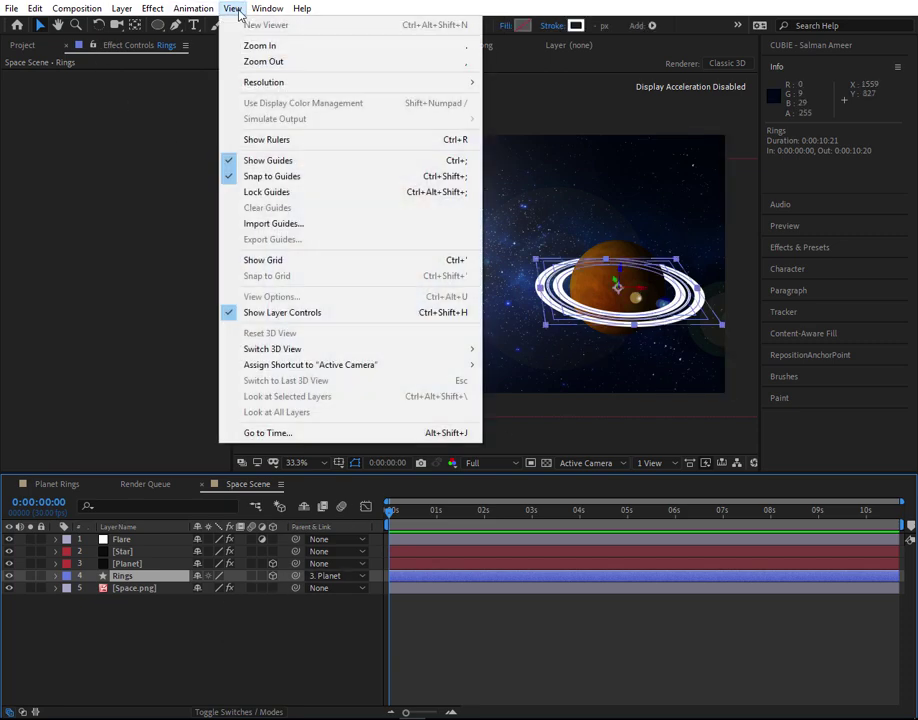
left_click(307, 313)
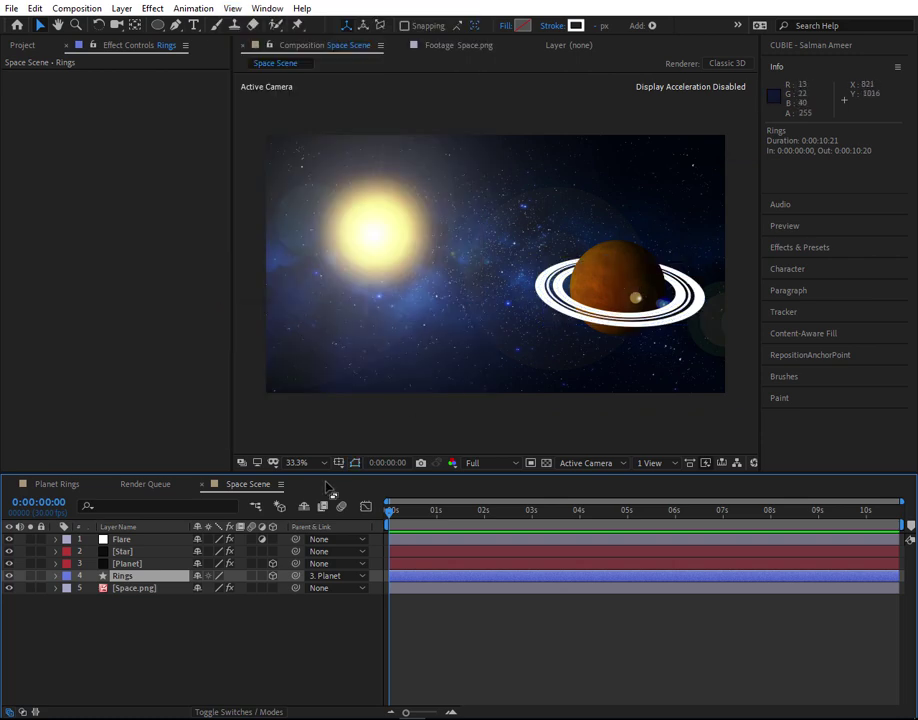
- Apply the Fractal Noise effect to the Rings layer
left_click(152, 8)
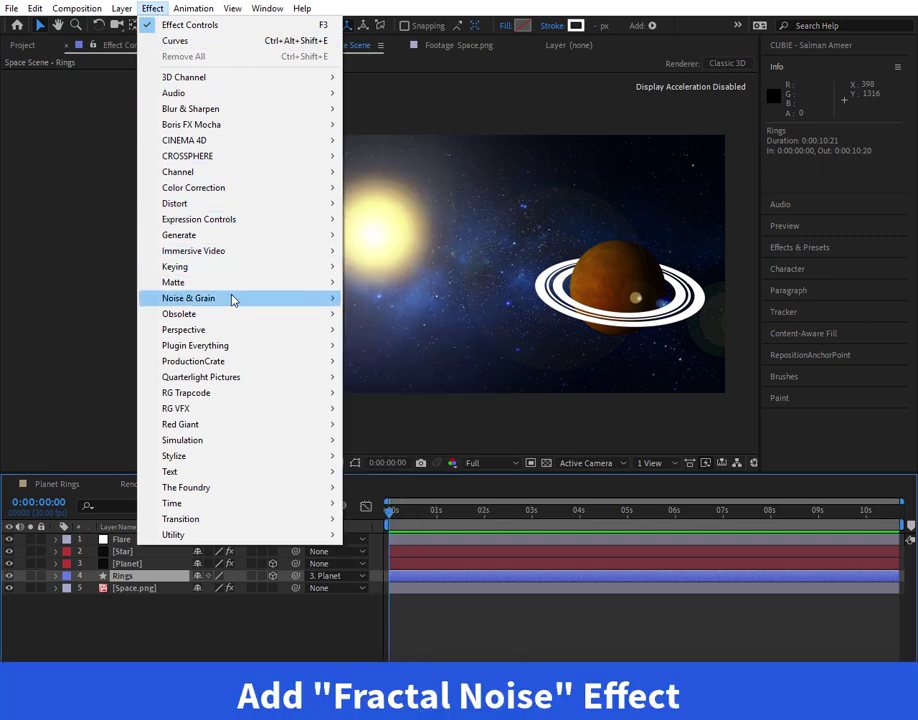
mouse_move(245, 298)
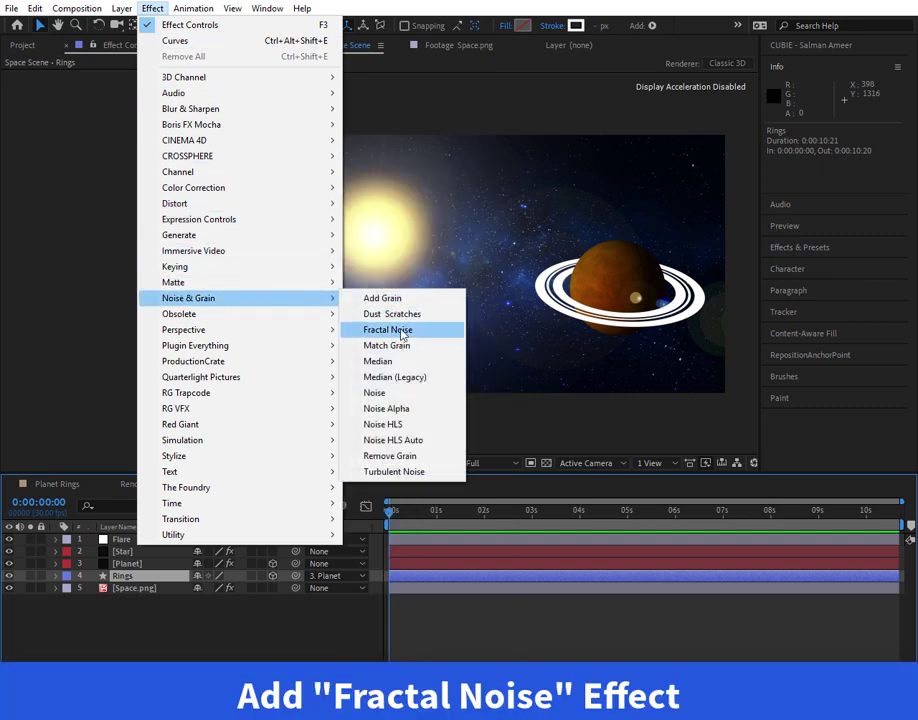
left_click(399, 333)
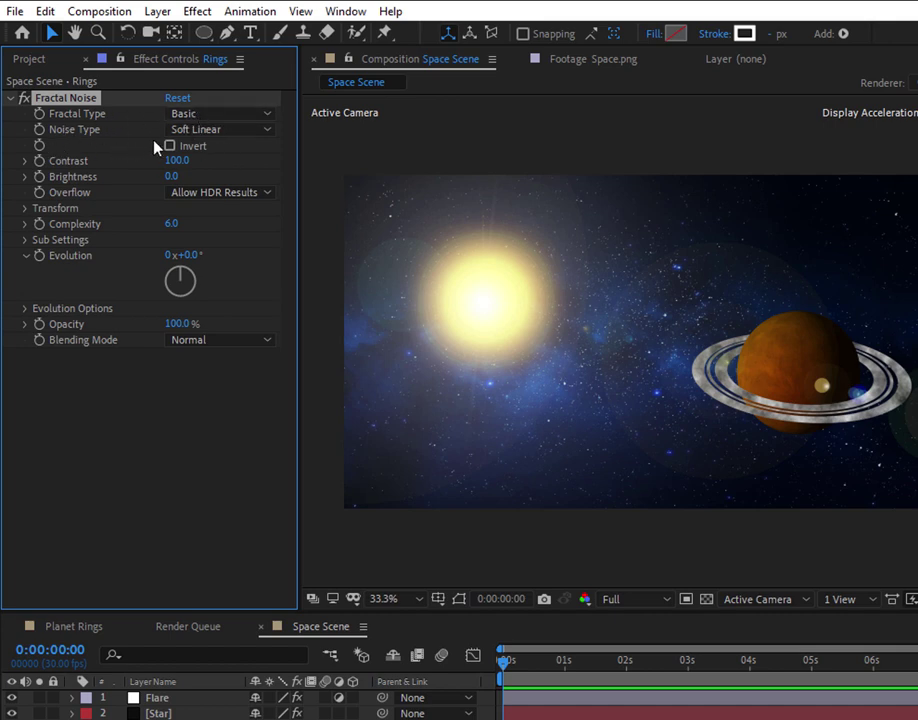
- Set the rings' Fractal Noise to the Linear noise type with a Contrast of 25
left_click(245, 131)
left_click(243, 171)
left_click(178, 161)
type("25")
left_click(230, 256)
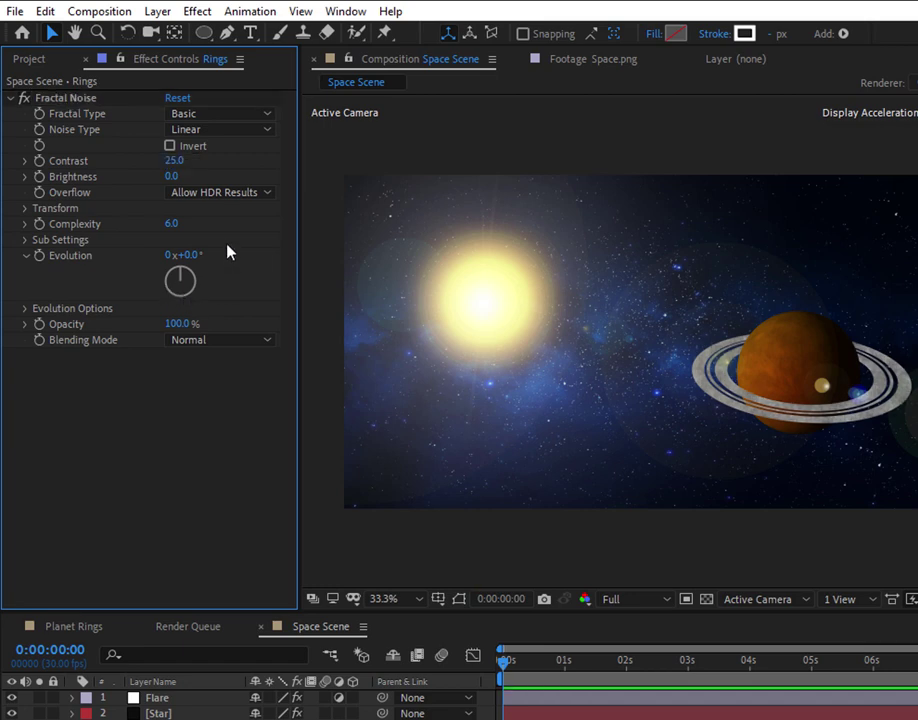
- Set the Brightness of the rings' Fractal Noise to -15
left_click(172, 177)
type("-15")
key("Return")
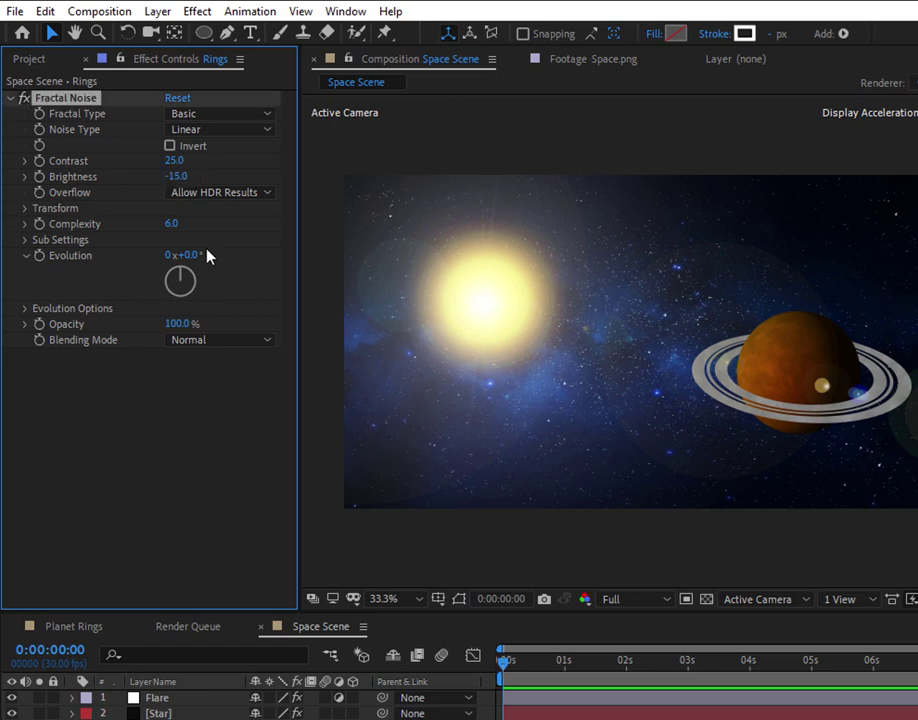
- Try a Brightness of -25 on the rings' Fractal Noise
left_click(170, 177)
key("BackSpace")
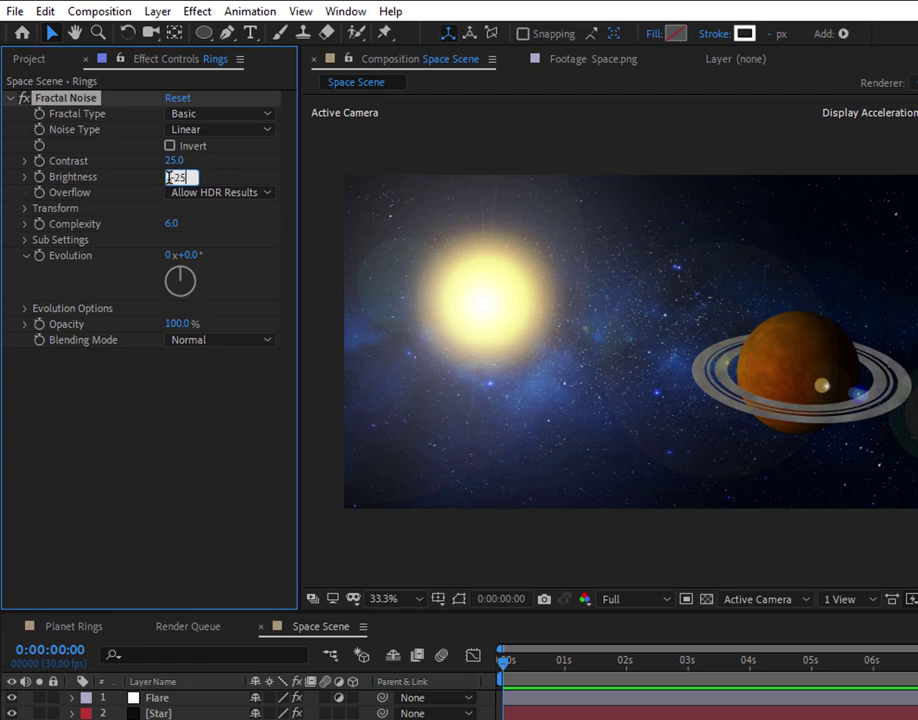
key("Return")
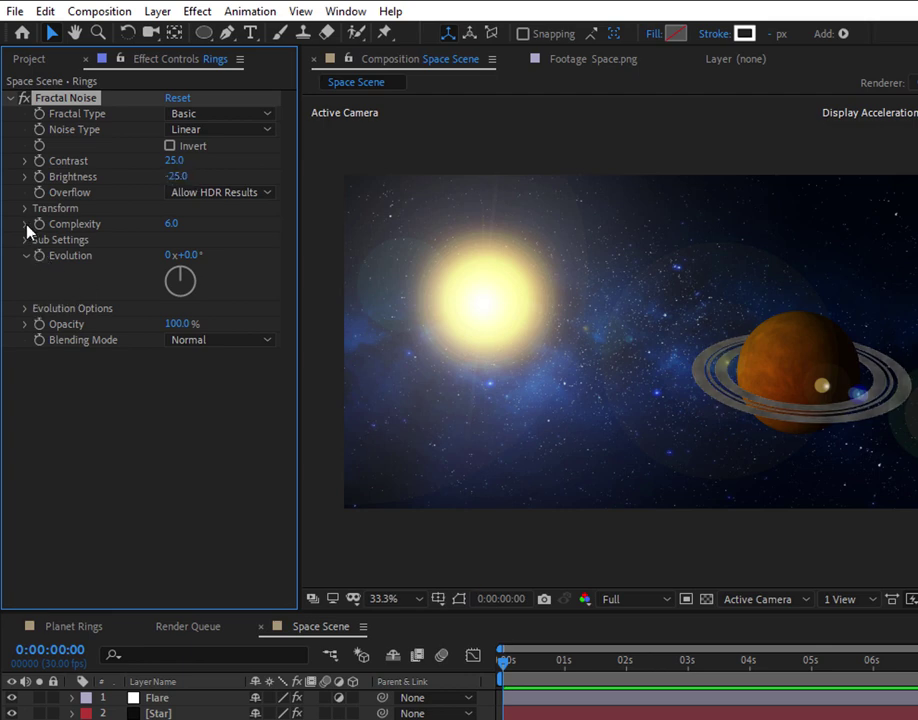
- Return the rings' Fractal Noise Brightness to -15, set its Transform Scale to 20, and collapse the effect
left_click(26, 209)
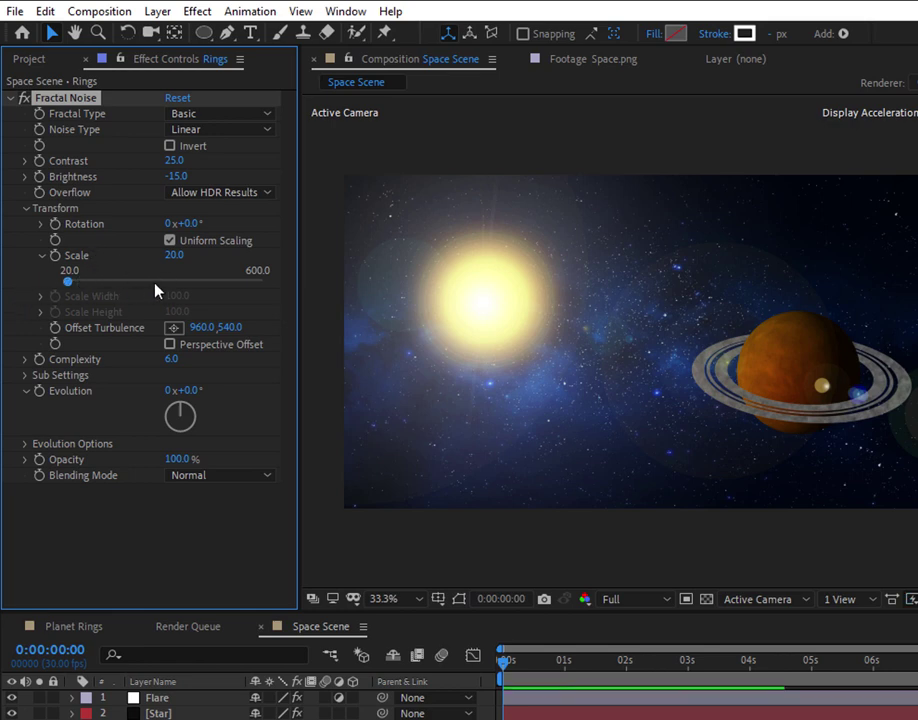
left_click(41, 257)
left_click(26, 208)
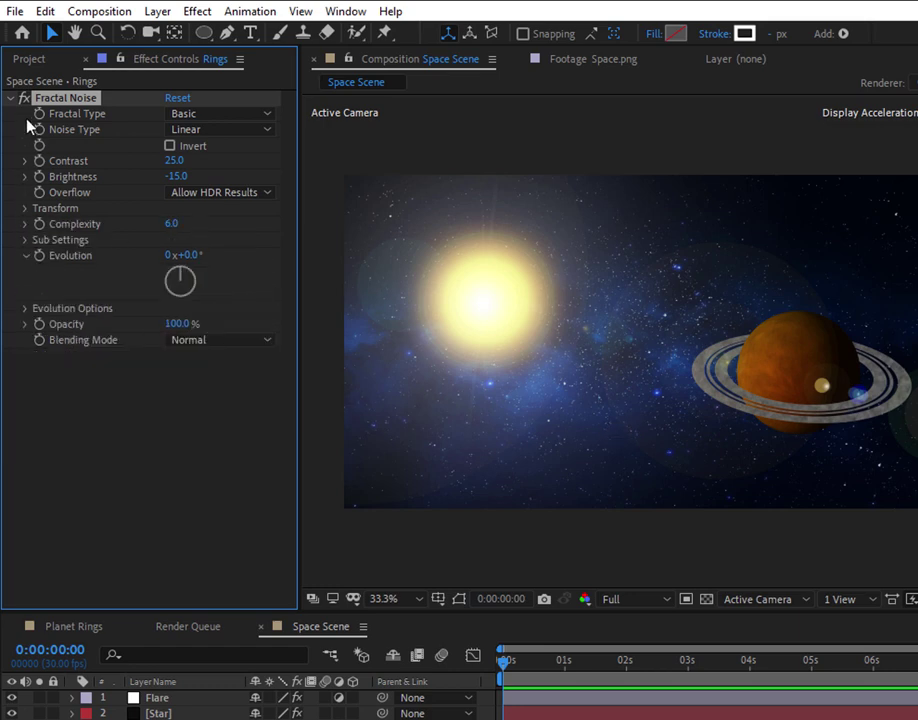
left_click(9, 99)
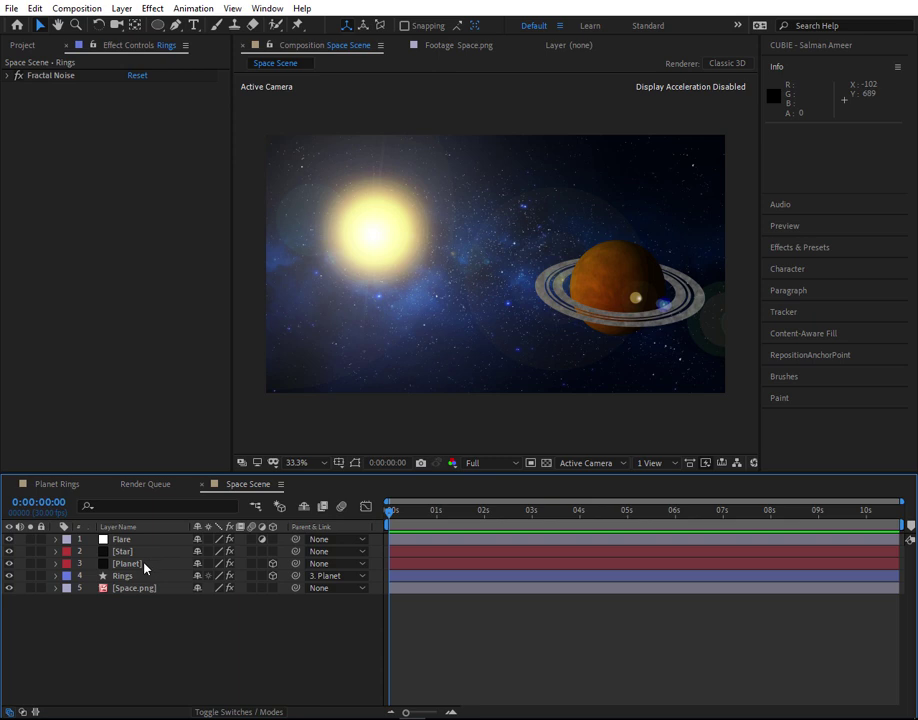
- Move the Planet layer with its rings to about 1377, 630 in the composition
left_click(143, 565)
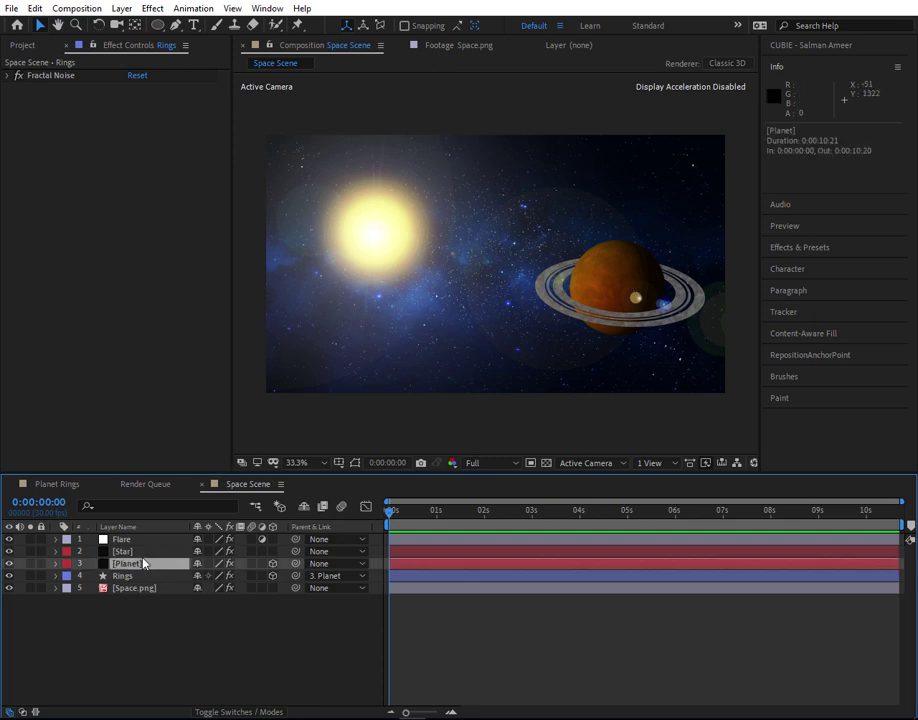
mouse_move(579, 268)
left_mouse_down()
mouse_move(607, 207)
mouse_move(642, 172)
mouse_move(587, 259)
mouse_move(582, 284)
mouse_move(568, 259)
mouse_move(591, 285)
left_mouse_up()
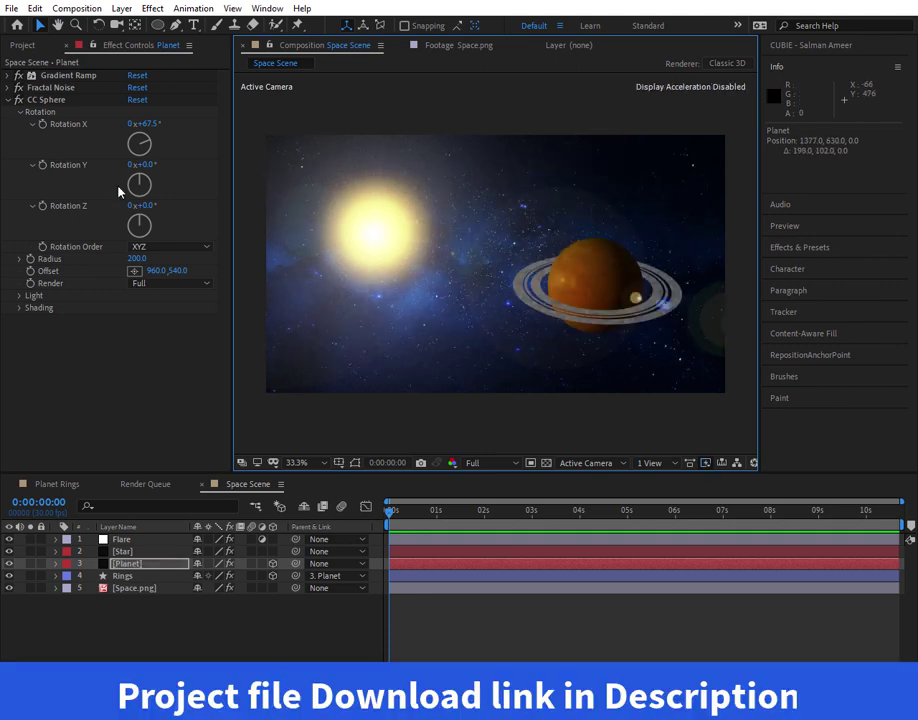